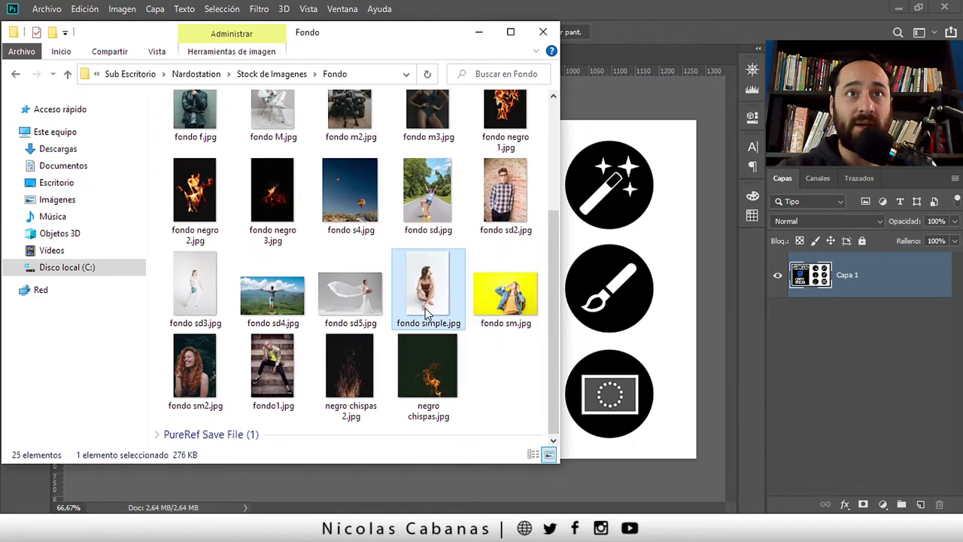
Bring Photoshop to the front so the dragged fondo simple.jpg opens in it.
left_click(665, 28)
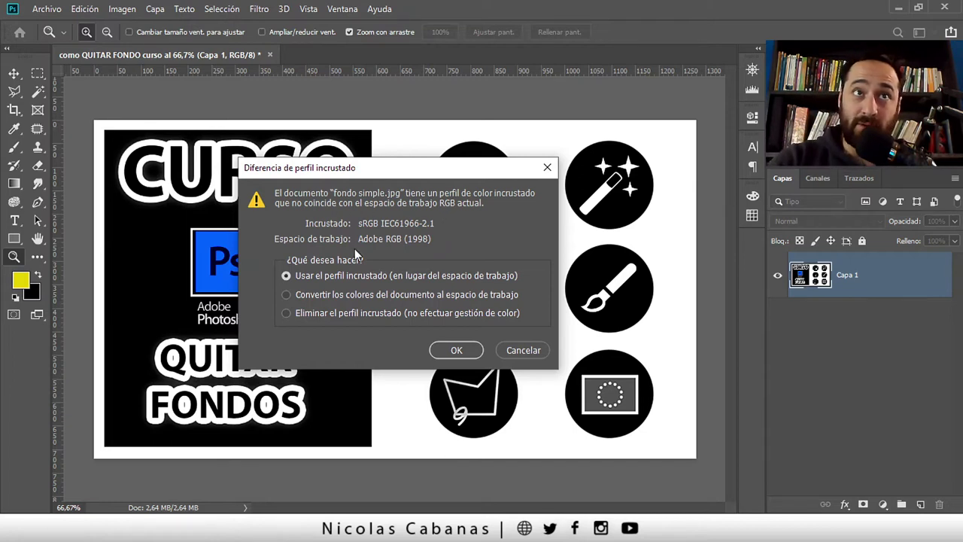
Open fondo simple.jpg converted to the working space, then zoom in on the woman.
left_click(359, 300)
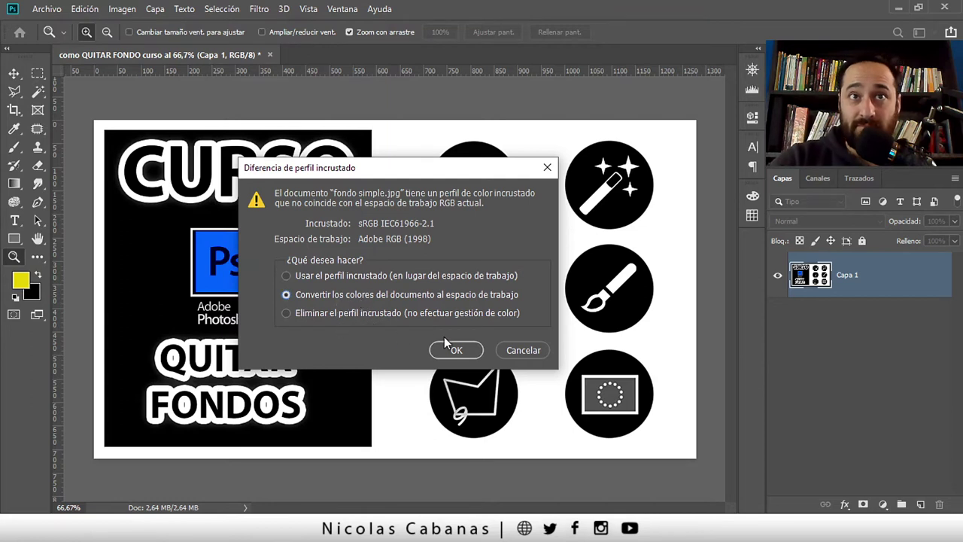
left_click(474, 349)
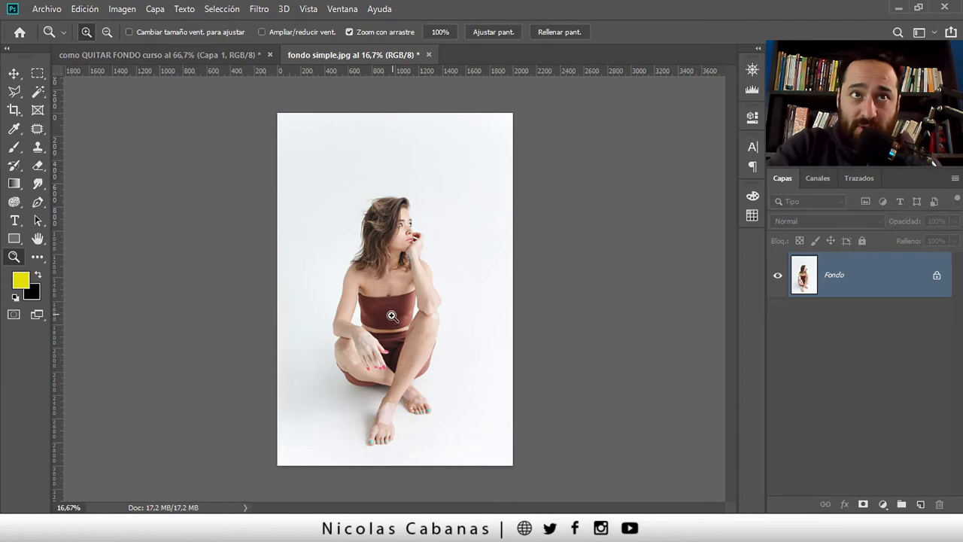
left_click_drag(392, 316, 430, 343)
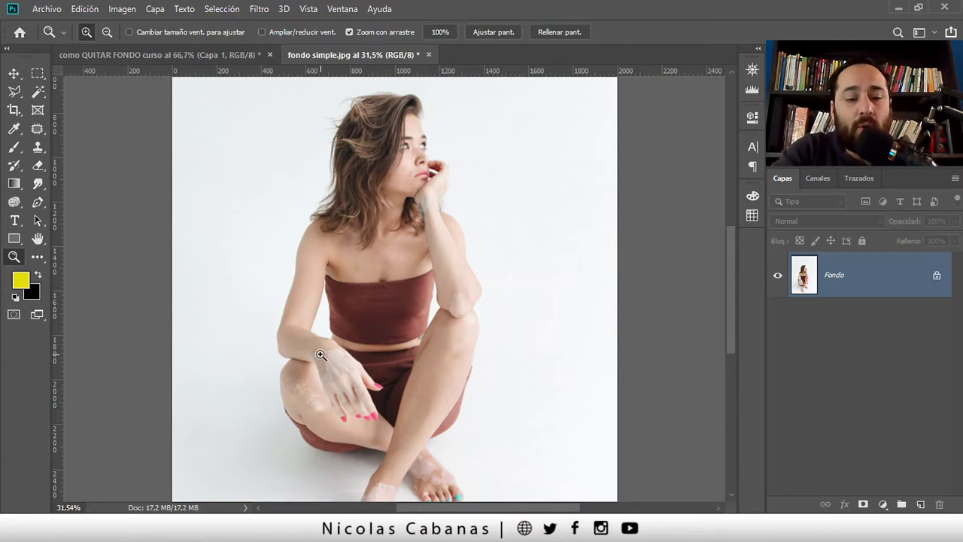
scroll(365, 346, "down", 2)
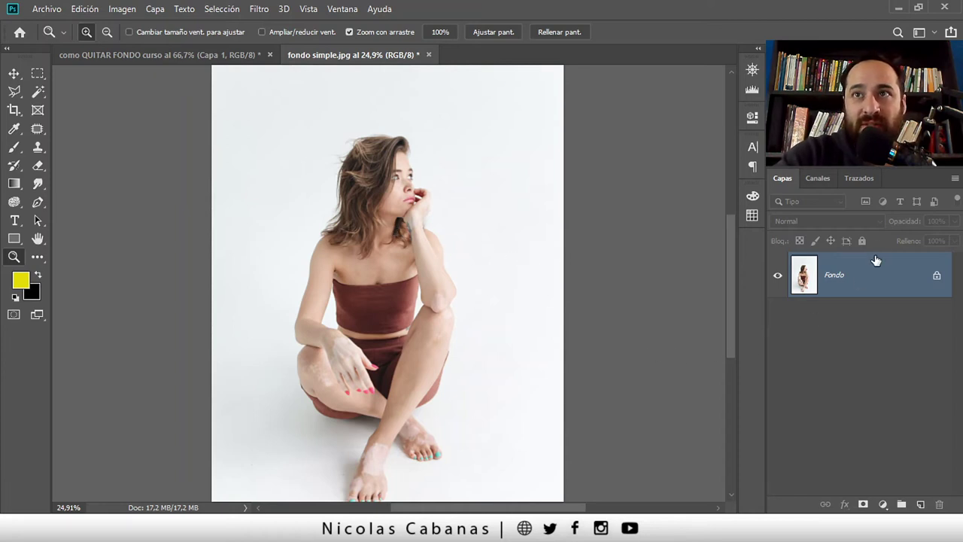
Duplicate Fondo as Fondo copia and apply Contraste automático to the copy.
left_click_drag(899, 290, 921, 505)
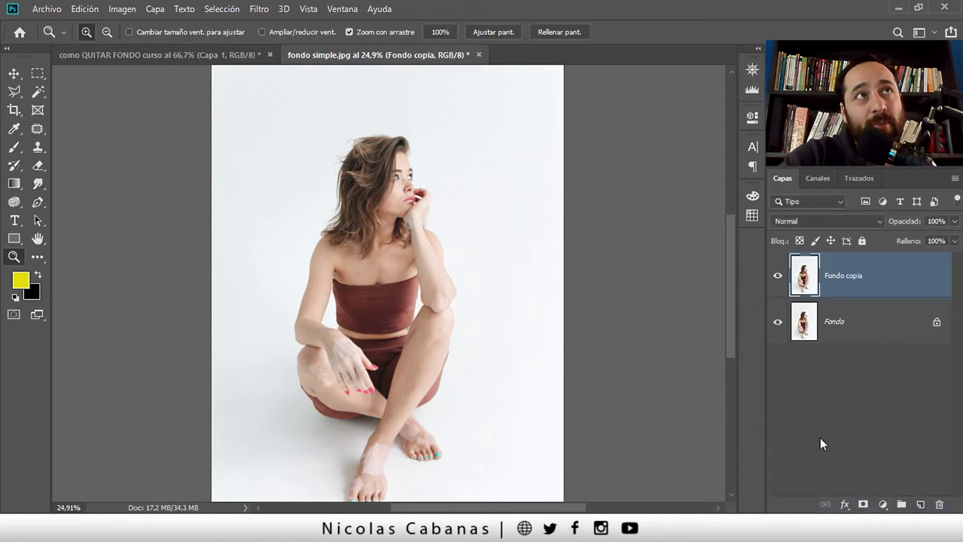
left_click(119, 10)
mouse_move(131, 46)
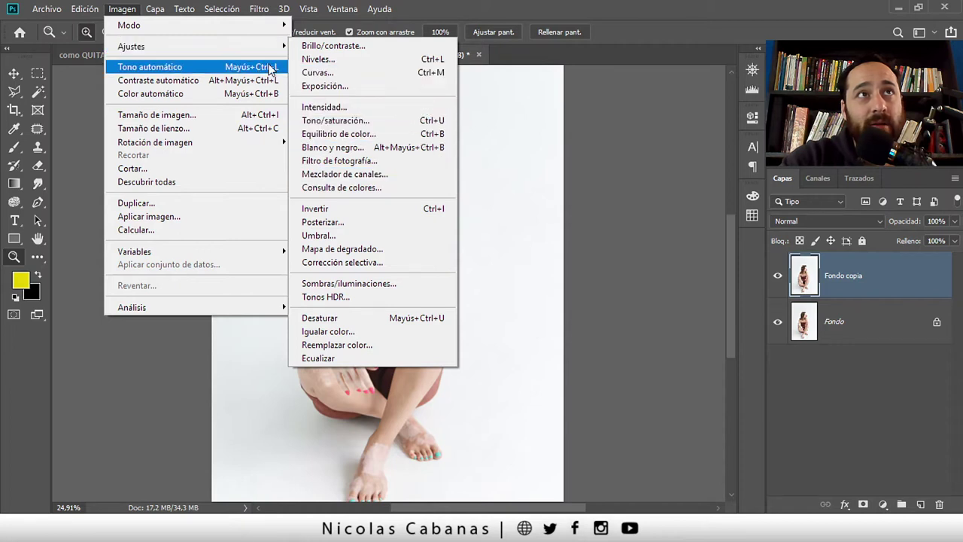
left_click(198, 84)
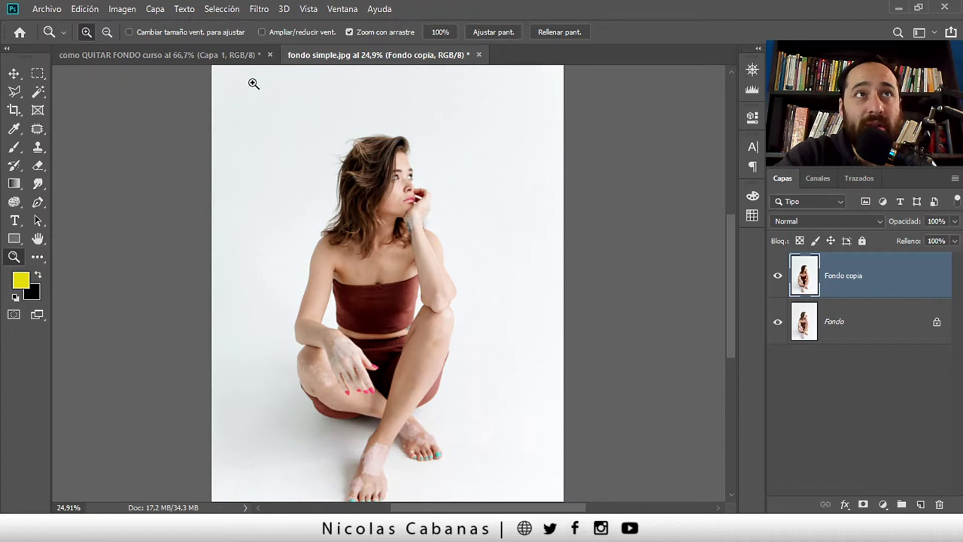
Apply Brillo/contraste with Brillo -49 and Contraste 33 to Fondo copia.
left_click(121, 8)
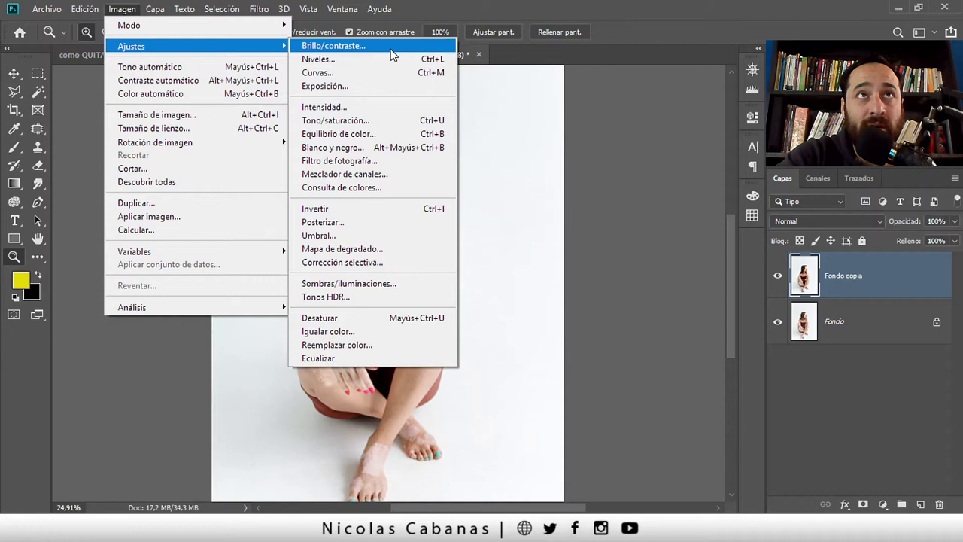
left_click(391, 48)
mouse_move(531, 147)
left_mouse_down()
mouse_move(511, 146)
mouse_move(562, 146)
mouse_move(509, 147)
left_mouse_up()
mouse_move(530, 179)
left_mouse_down()
mouse_move(516, 178)
mouse_move(548, 182)
mouse_move(514, 178)
mouse_move(554, 169)
left_mouse_up()
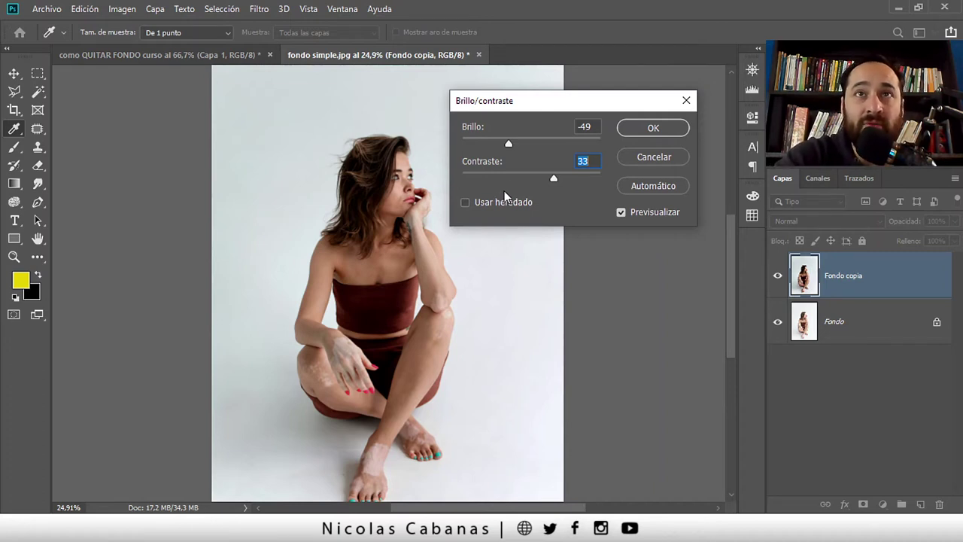
left_click(654, 137)
key("z")
mouse_move(362, 246)
left_mouse_down()
mouse_move(473, 246)
mouse_move(393, 276)
left_mouse_up()
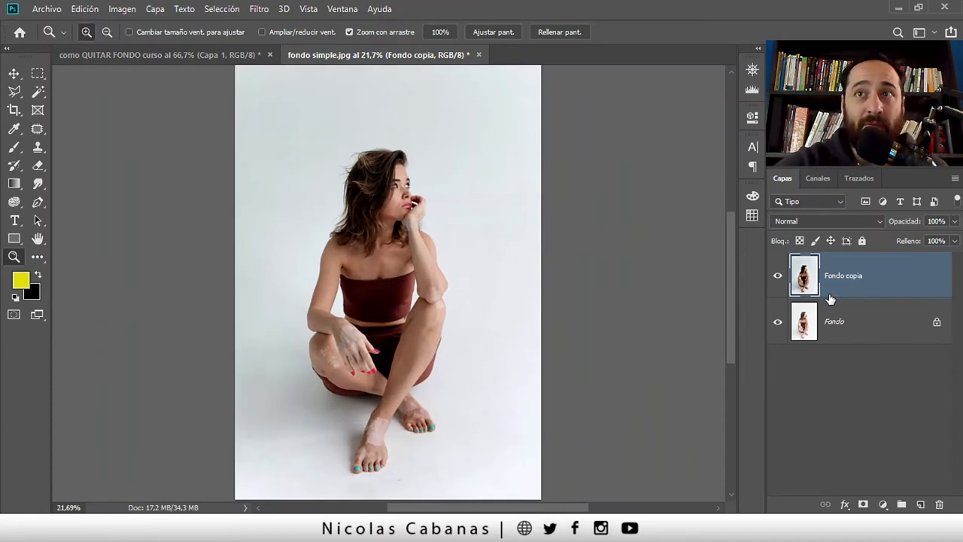
Select the woman with Seleccionar sujeto from the Magic Wand tool.
left_click(39, 92)
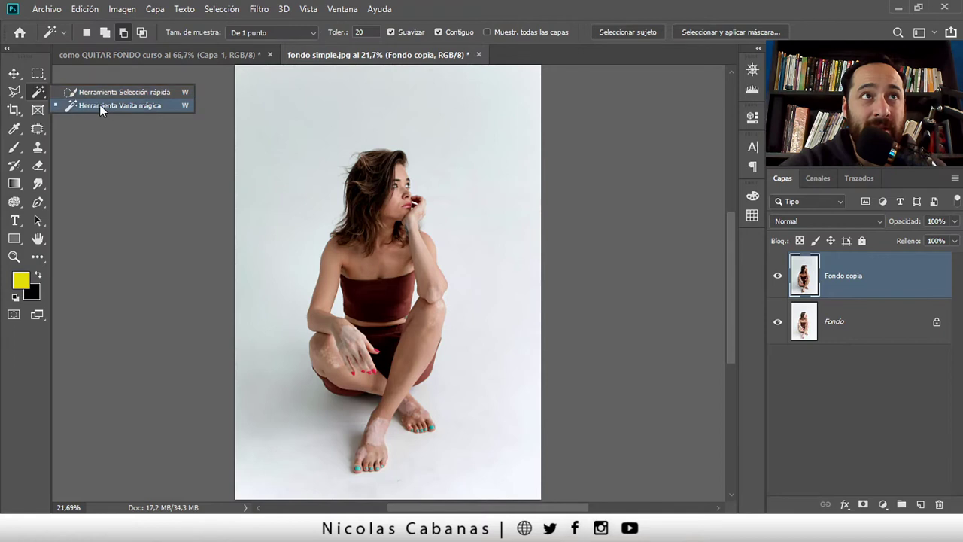
left_click(441, 11)
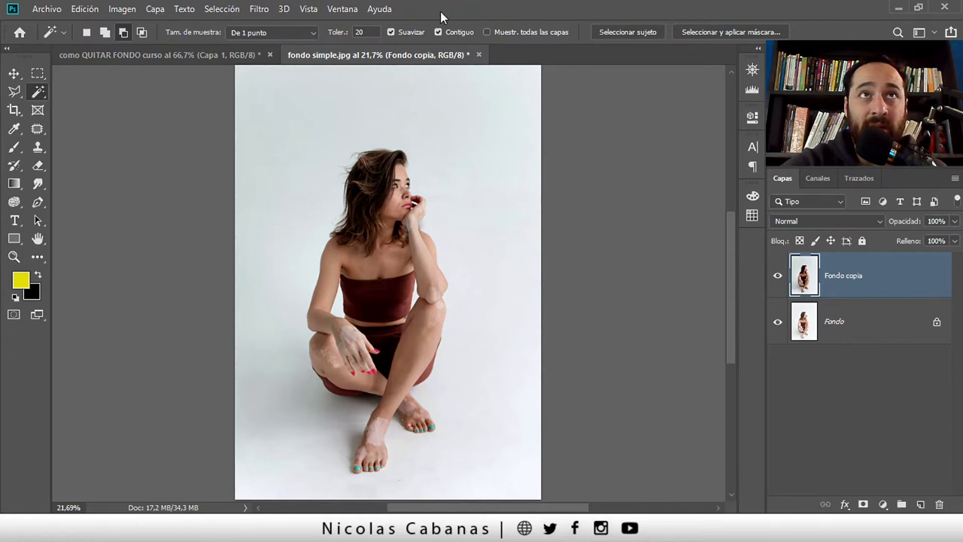
left_click(637, 33)
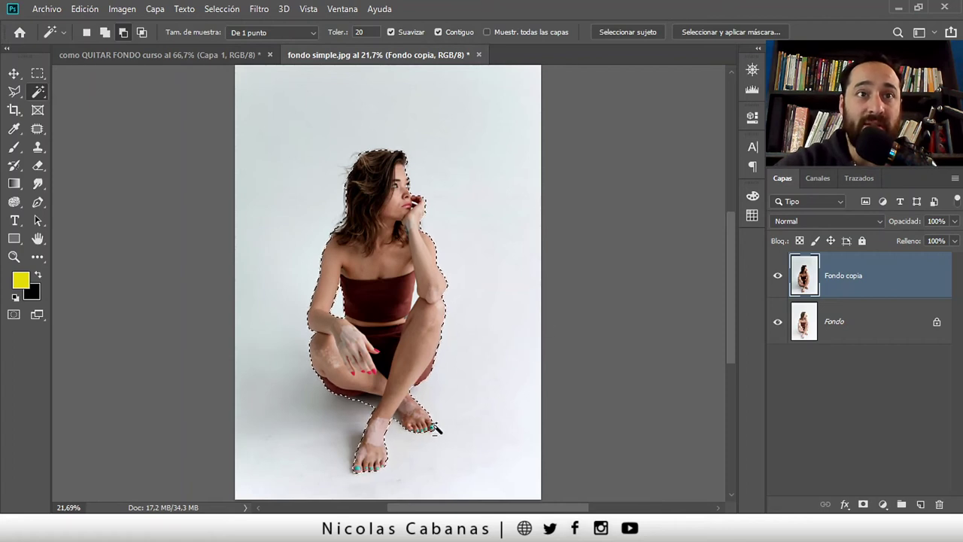
Zoom in and toggle Fondo copia to inspect the selection around her legs and feet.
key("z")
left_click_drag(382, 413, 411, 423)
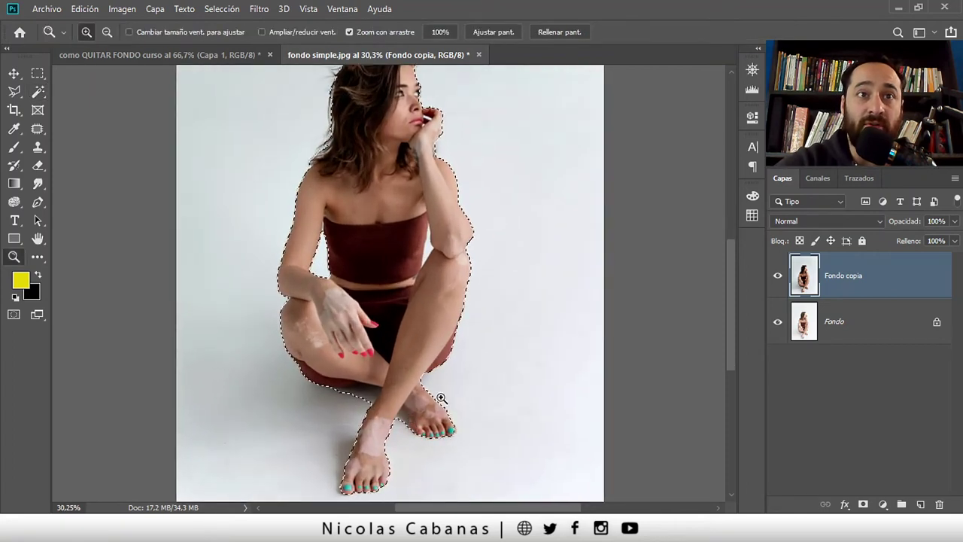
left_click(778, 277)
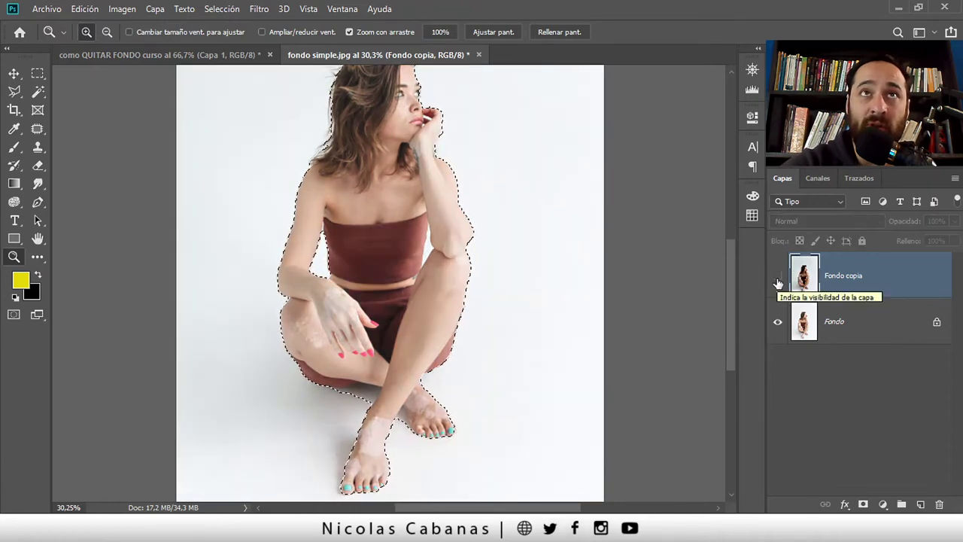
left_click(778, 277)
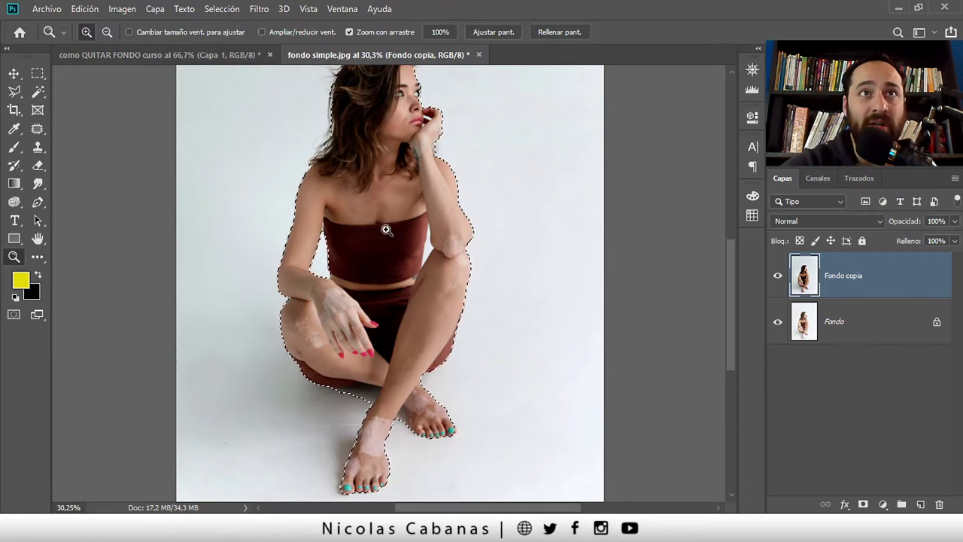
left_click_drag(427, 126, 474, 134)
scroll(456, 341, "down", 5)
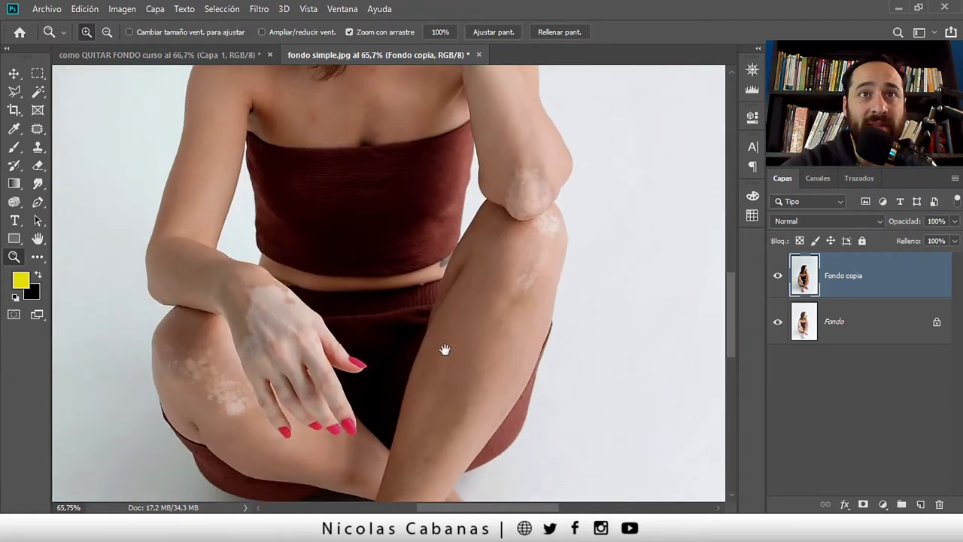
scroll(444, 351, "down", 3)
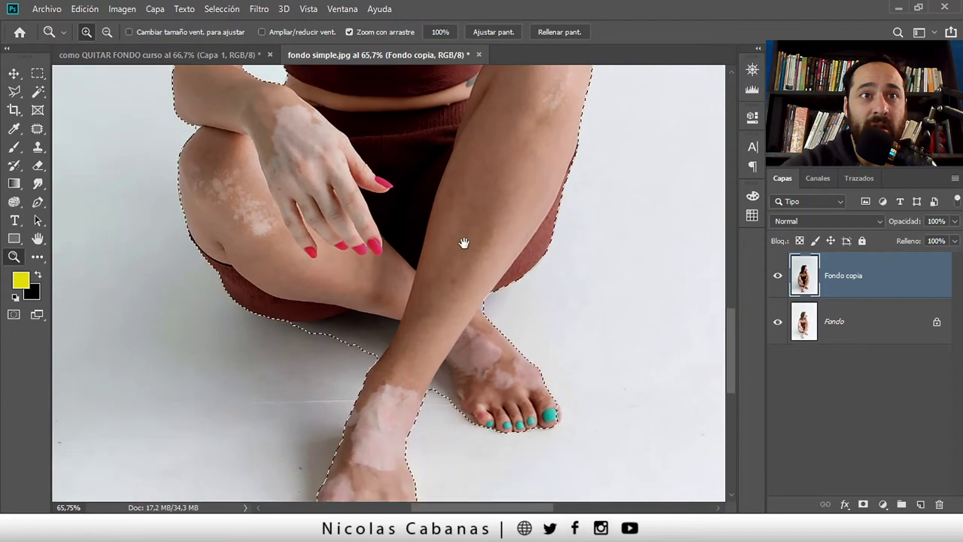
left_click_drag(463, 249, 466, 192)
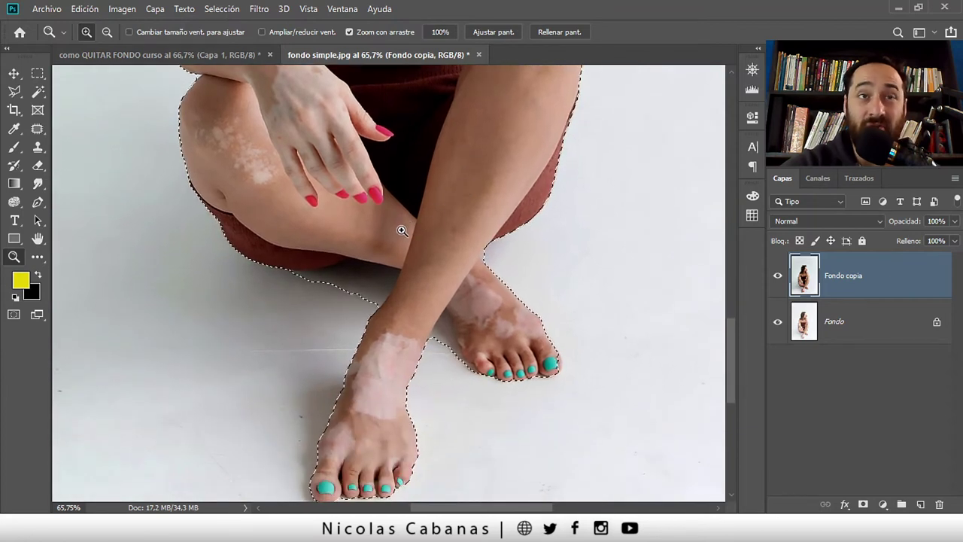
left_click(13, 316)
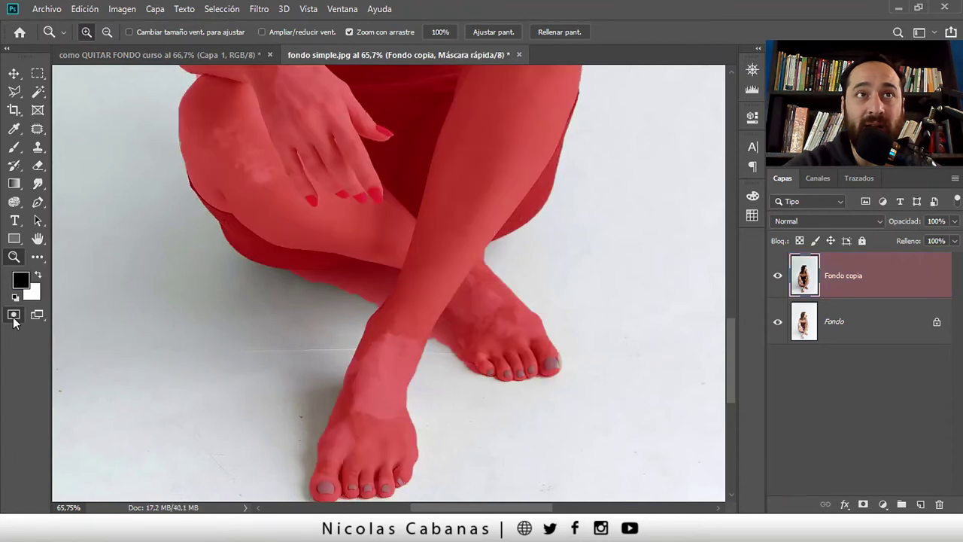
scroll(467, 399, "down", 2)
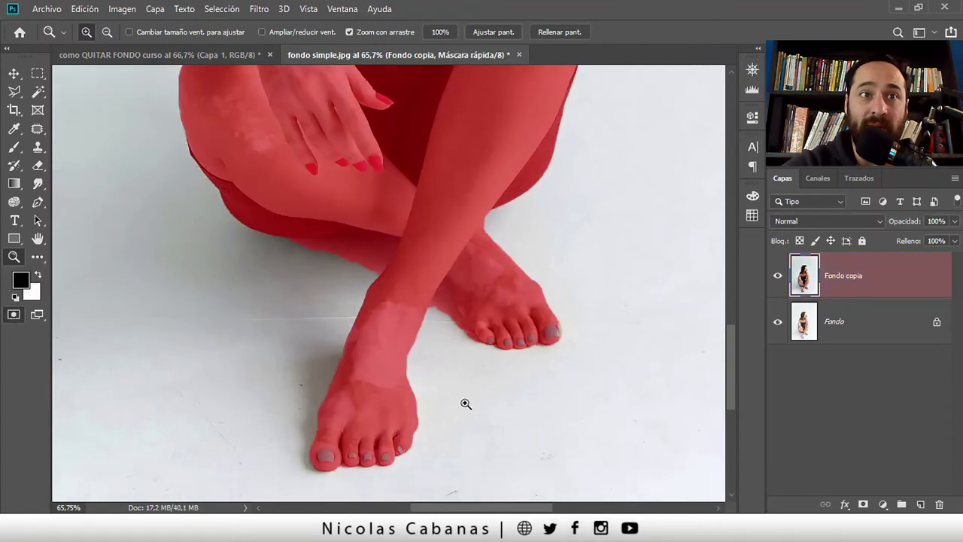
left_click_drag(381, 490, 446, 486)
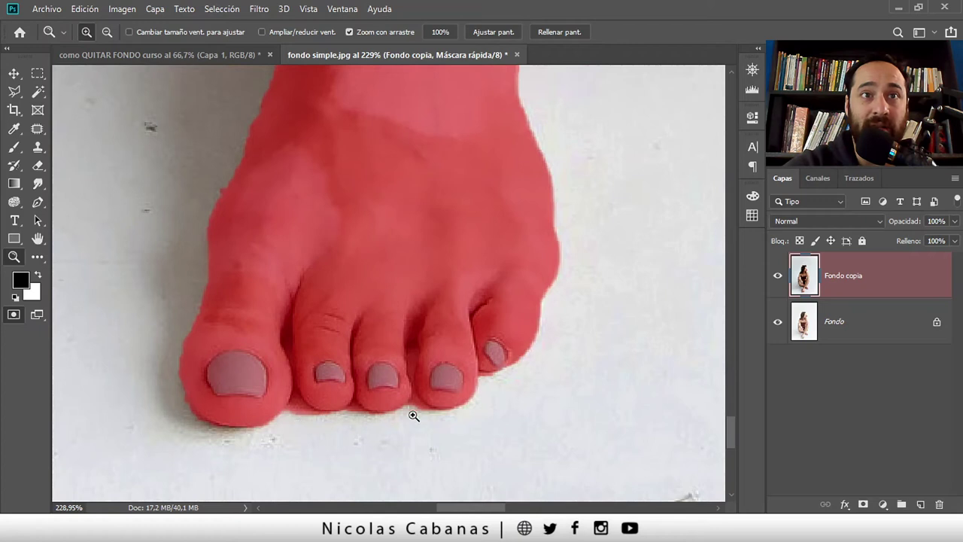
left_click_drag(574, 183, 297, 415)
left_click_drag(520, 276, 432, 404)
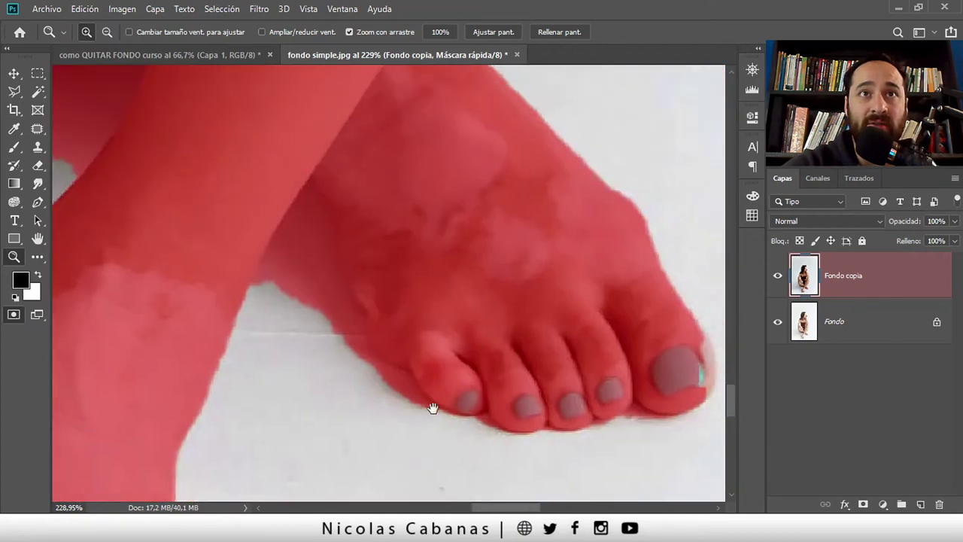
left_click_drag(654, 382, 484, 354)
mouse_move(554, 361)
left_mouse_down()
mouse_move(524, 347)
mouse_move(482, 355)
mouse_move(443, 396)
mouse_move(452, 258)
mouse_move(387, 263)
mouse_move(413, 183)
mouse_move(365, 286)
mouse_move(426, 253)
left_mouse_up()
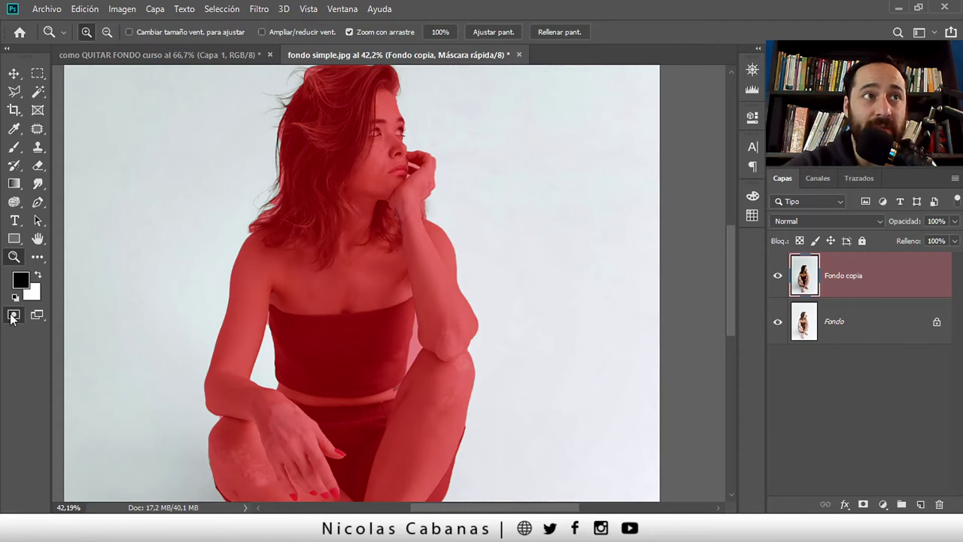
left_click(13, 316)
Choose the Magic Wand in subtract mode and zoom in on the armpit and dress edge.
right_click(41, 93)
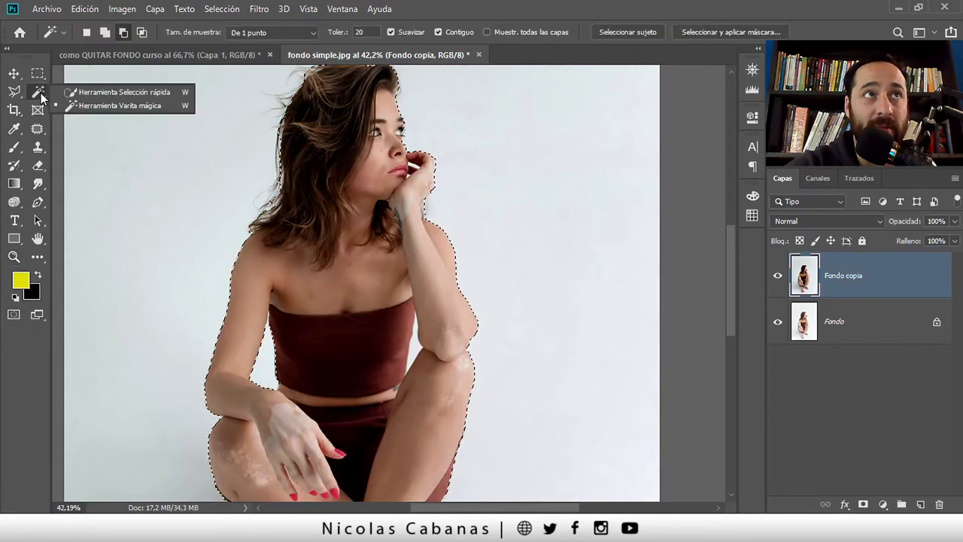
left_click(89, 108)
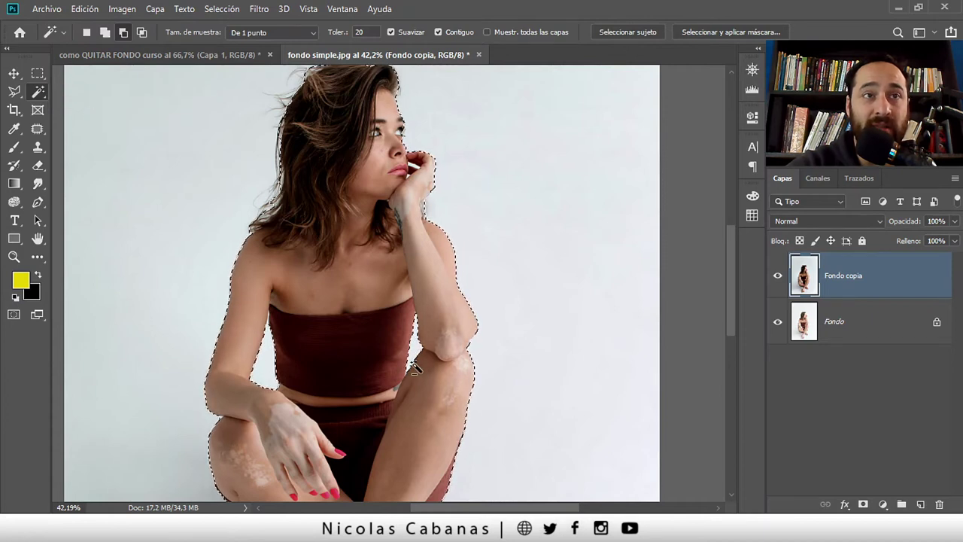
left_click(122, 33)
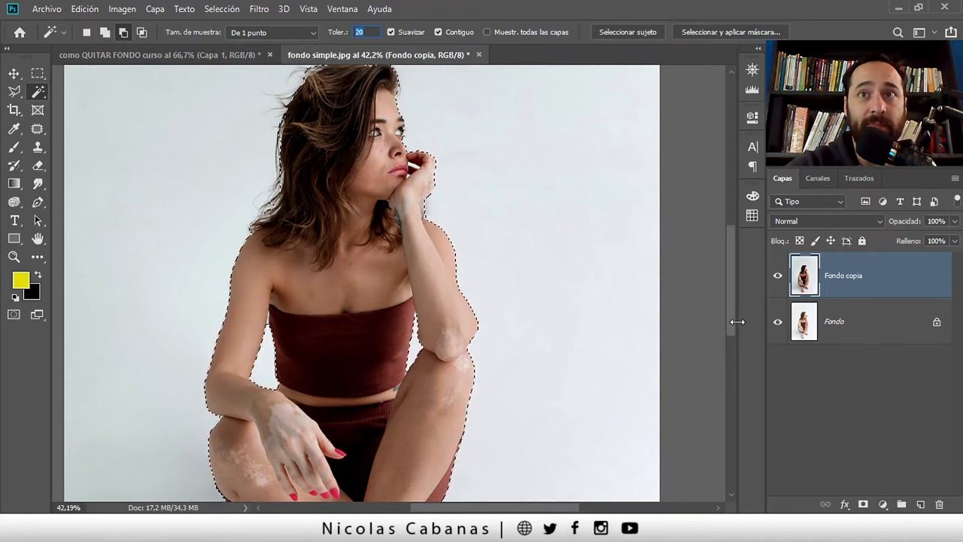
scroll(733, 334, "down", 1)
scroll(677, 331, "down", 2)
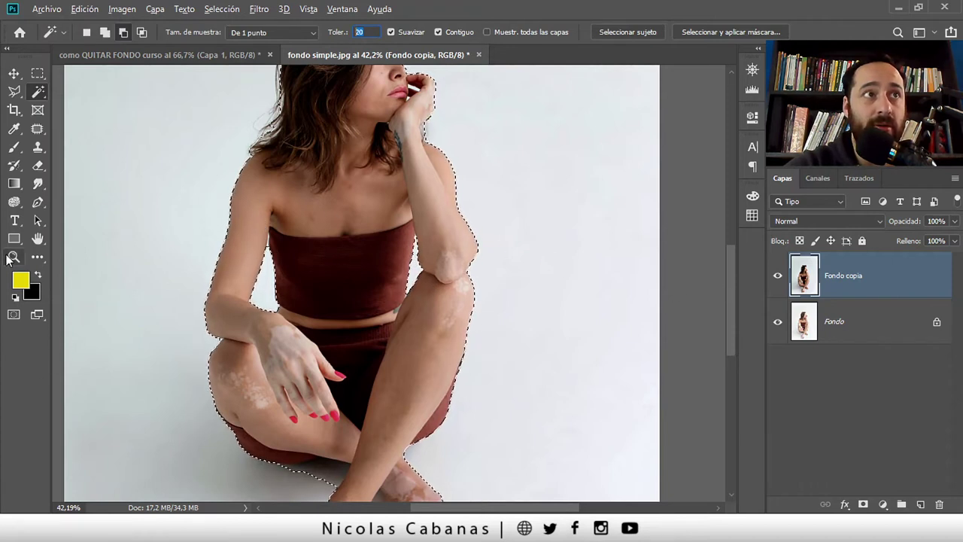
key("z")
left_click_drag(247, 223, 342, 239)
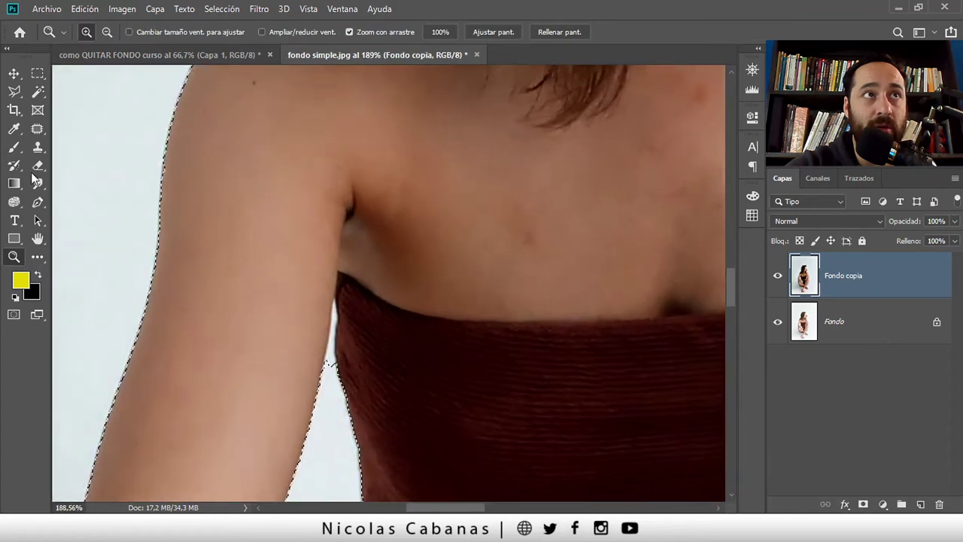
left_click(37, 91)
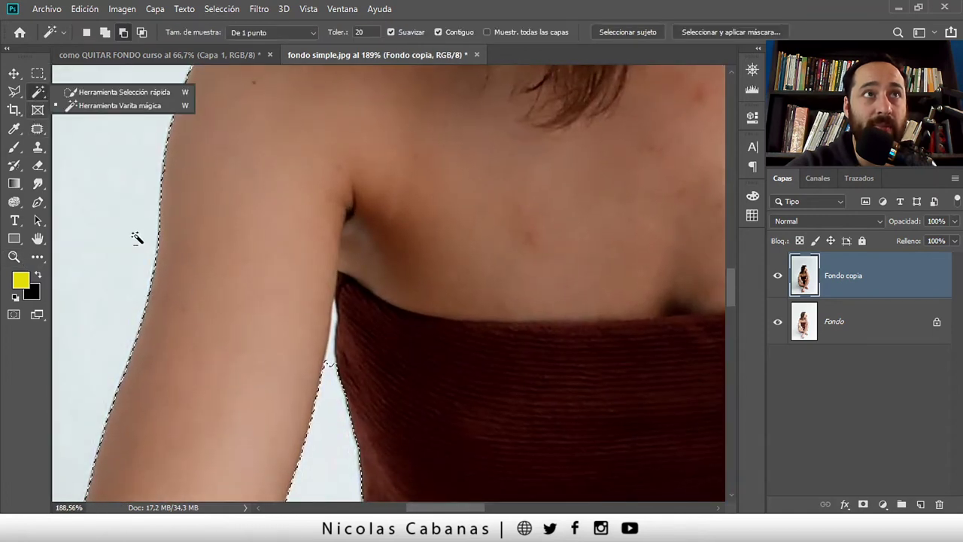
left_click(335, 354)
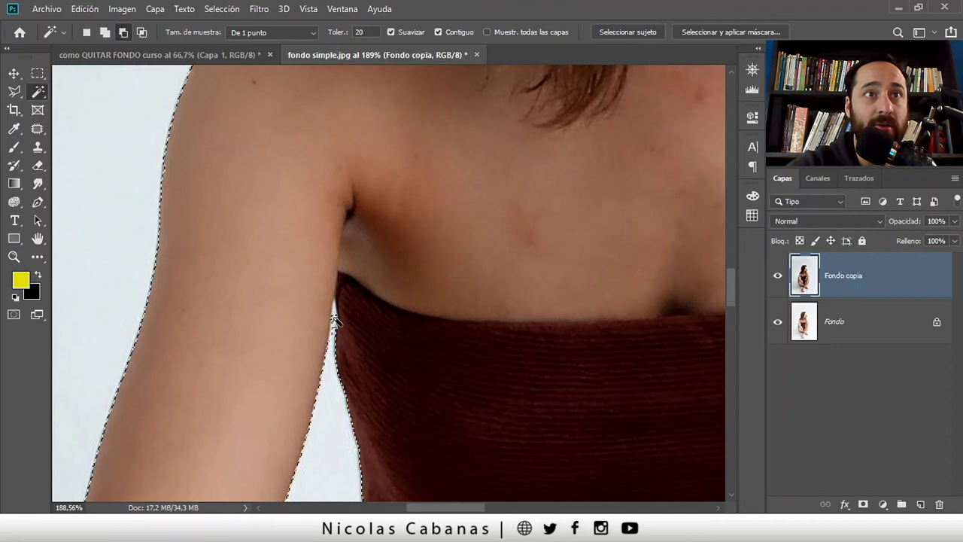
Add the white gap between lips and hand and the triangle below the lips to the selection.
scroll(351, 406, "down", 3)
scroll(350, 406, "down", 3)
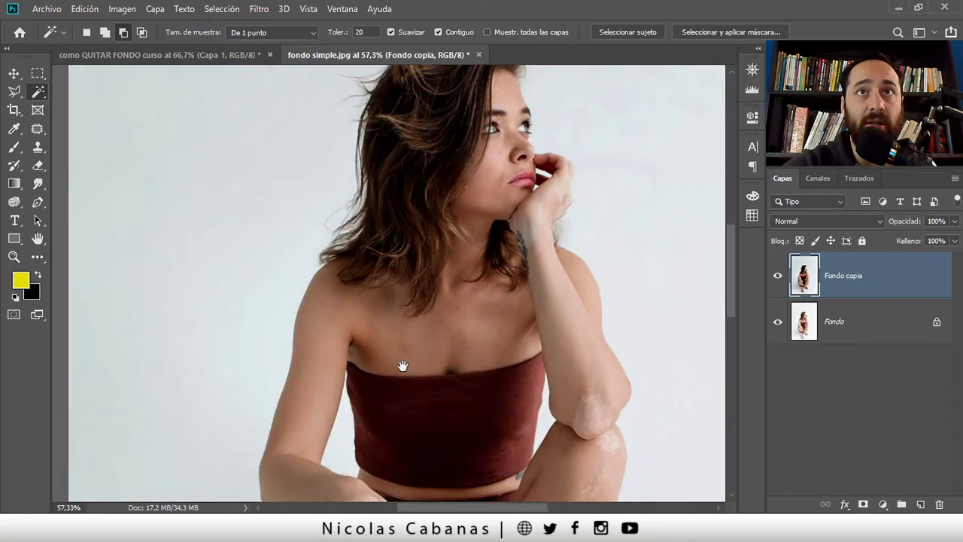
scroll(404, 366, "up", 1)
scroll(369, 419, "up", 1)
scroll(497, 273, "up", 2)
scroll(507, 258, "up", 2)
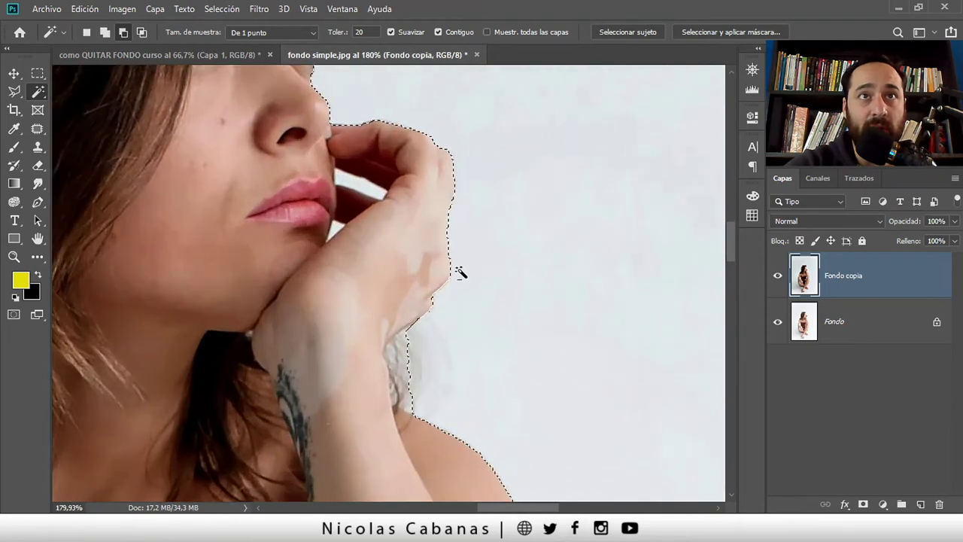
scroll(466, 273, "up", 2)
scroll(362, 150, "up", 1)
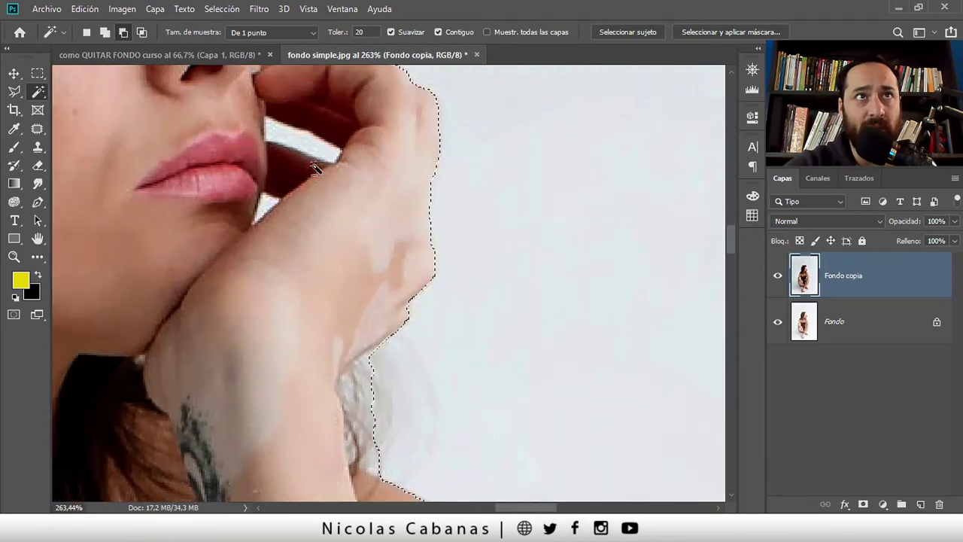
scroll(301, 128, "up", 1)
scroll(275, 128, "up", 1)
left_click(282, 140)
scroll(419, 297, "up", 2)
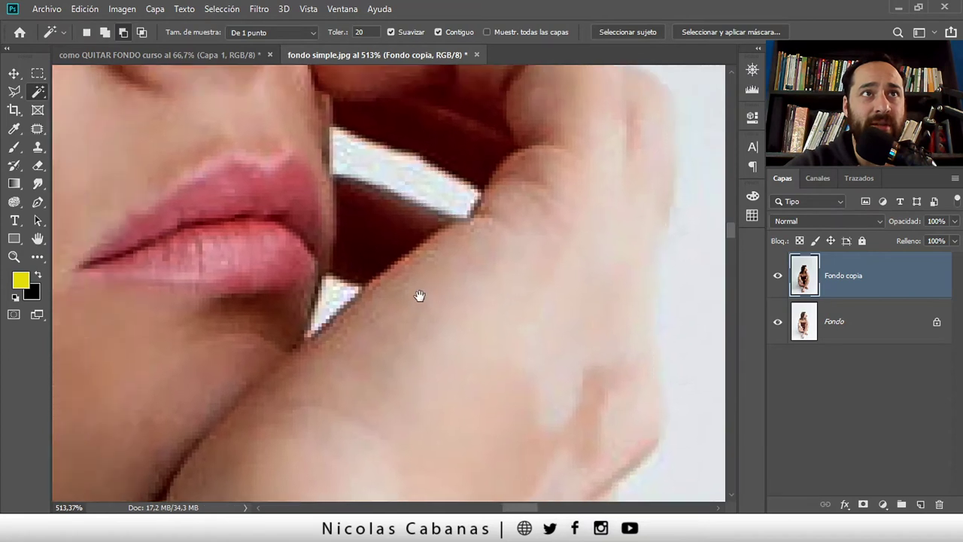
scroll(406, 316, "left", 3)
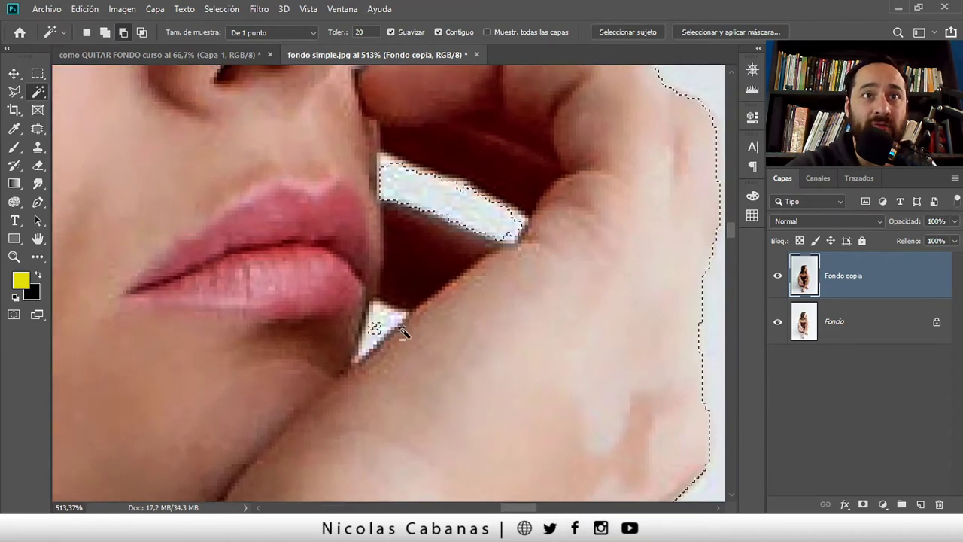
left_click(380, 324)
left_click(373, 346)
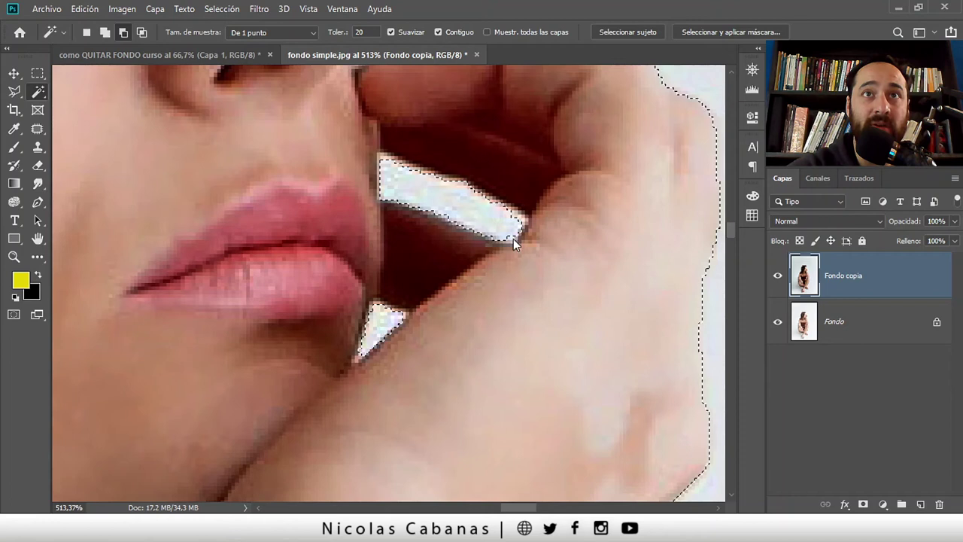
Pan down to the crossed legs and the dark red shorts.
scroll(514, 220, "down", 2)
scroll(508, 219, "down", 1)
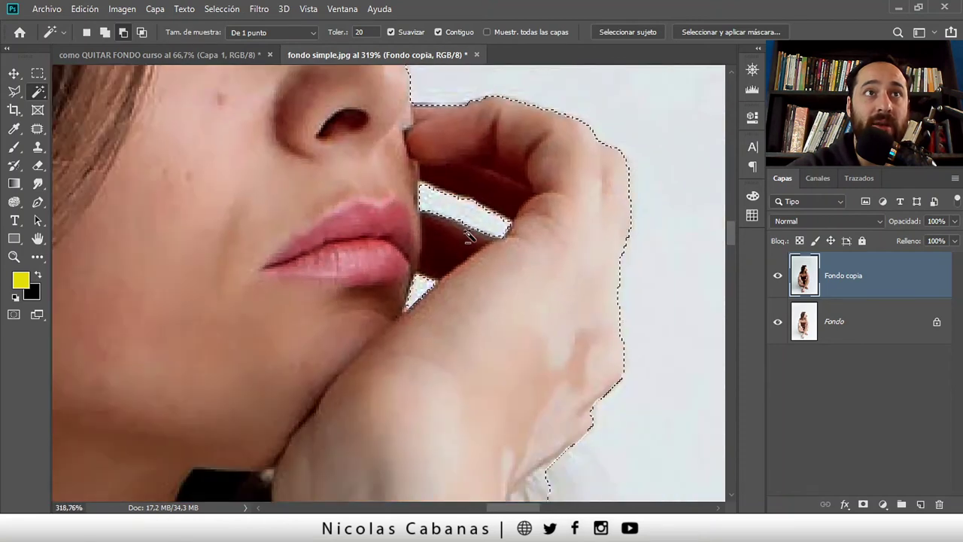
scroll(469, 236, "down", 1)
scroll(452, 254, "down", 1)
scroll(449, 249, "down", 1)
scroll(450, 249, "down", 2)
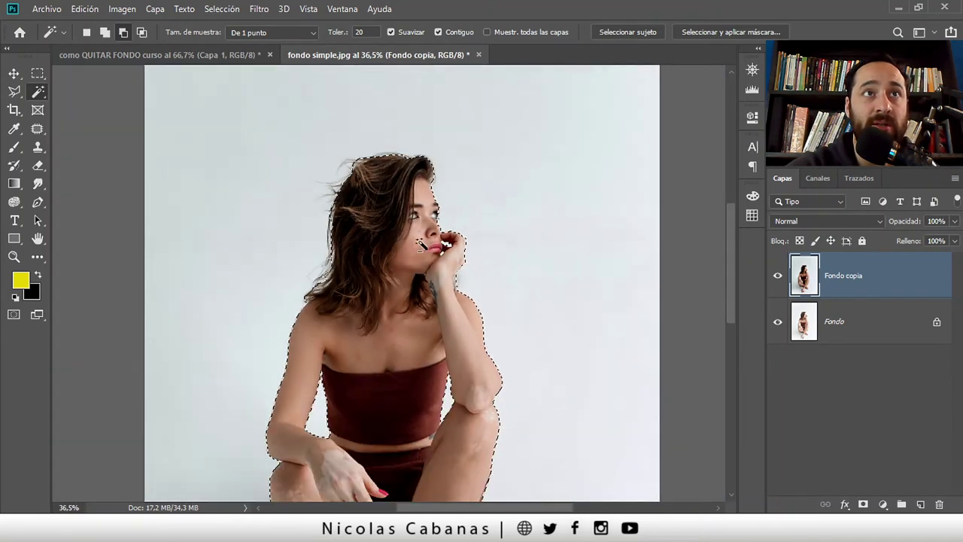
left_click_drag(461, 342, 397, 214)
scroll(320, 411, "up", 1)
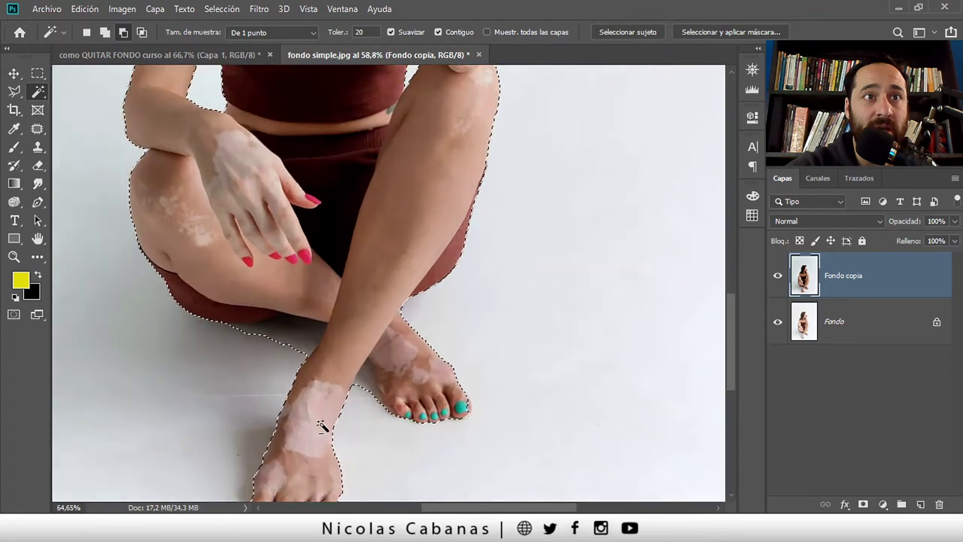
scroll(230, 299, "up", 2)
left_click_drag(264, 325, 403, 400)
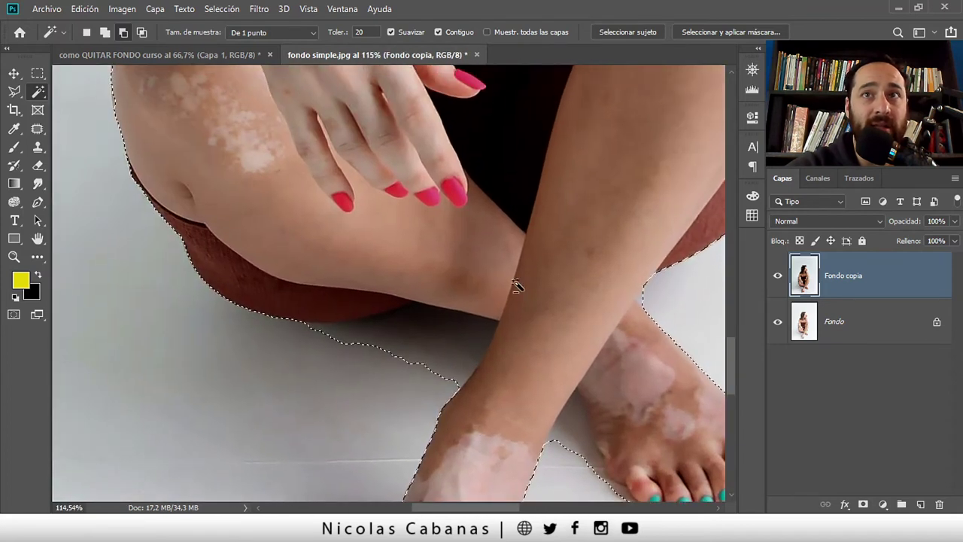
scroll(400, 340, "right", 2)
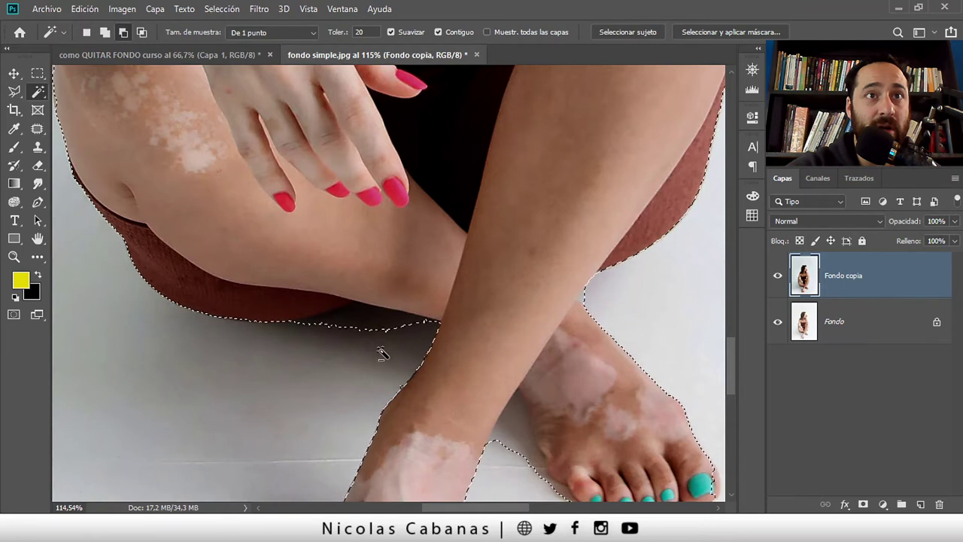
Select the Tolerance value and switch the Magic Wand to Add to selection.
double_click(354, 32)
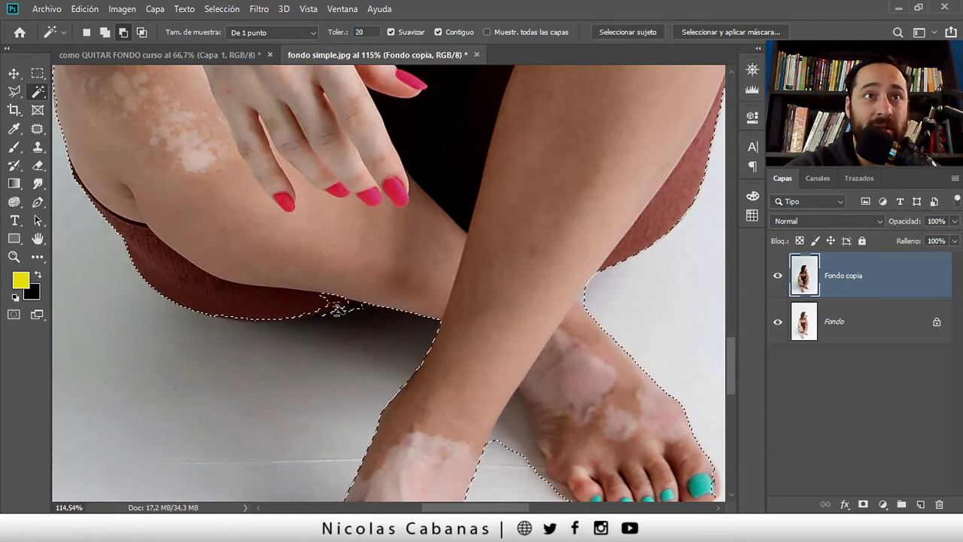
left_click_drag(334, 307, 345, 352)
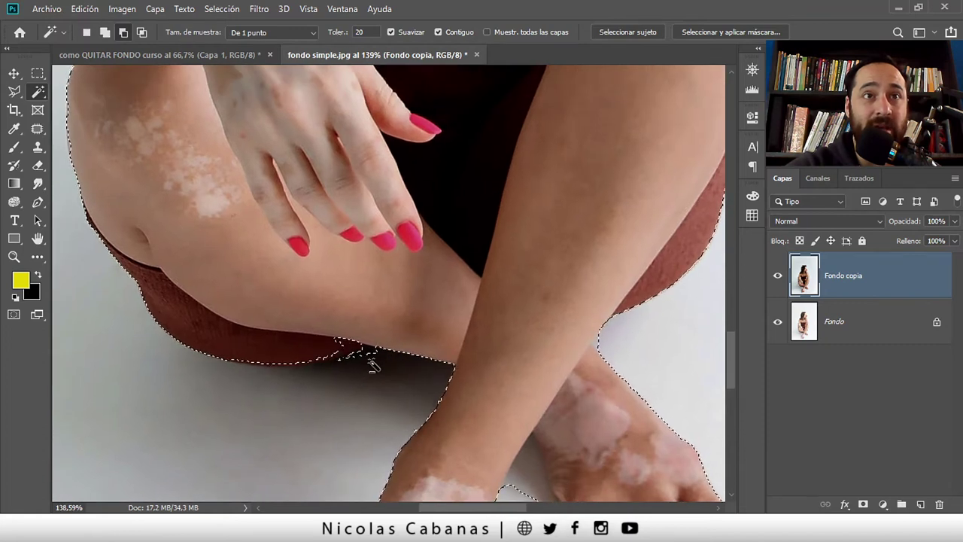
scroll(373, 366, "up", 2)
scroll(311, 365, "up", 1)
scroll(308, 378, "up", 1)
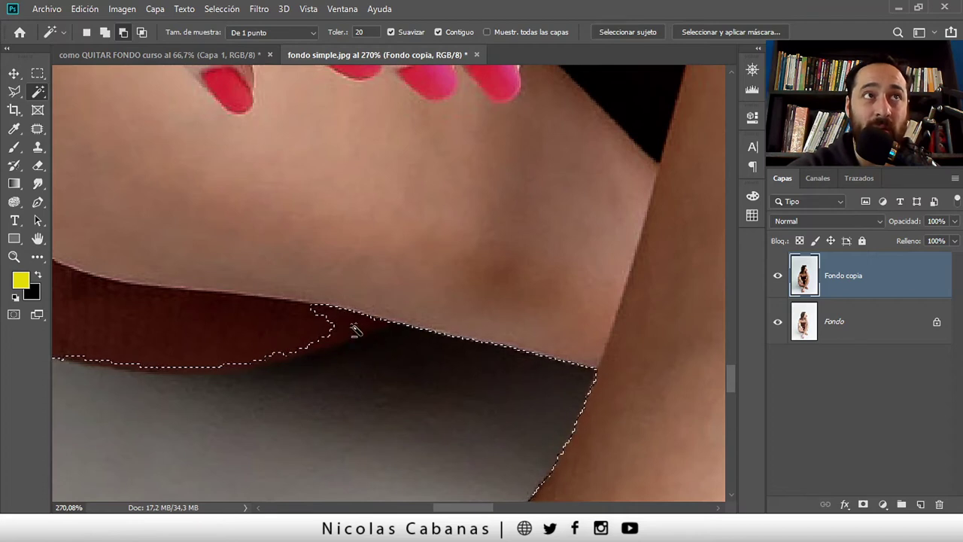
left_click(107, 29)
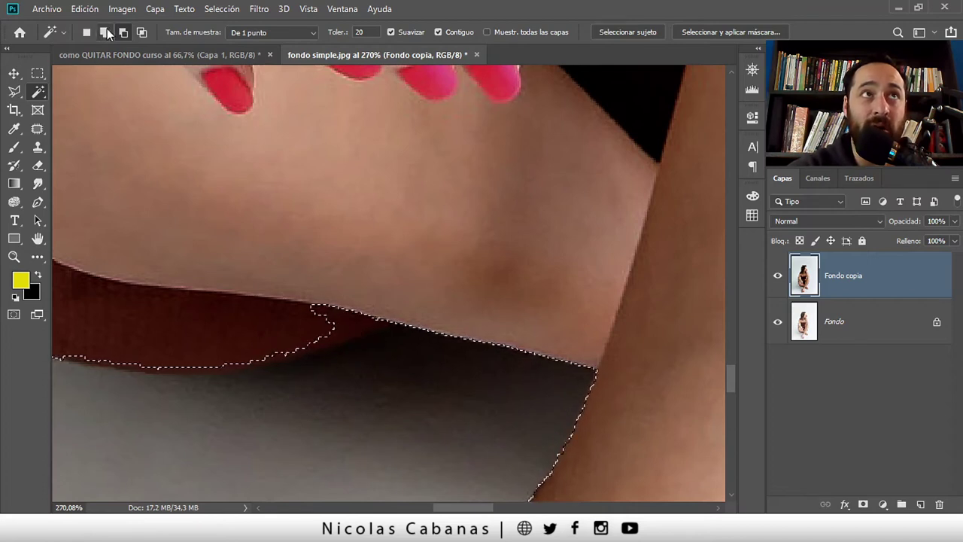
Tighten the selection edge under the shorts, lowering Tolerance to 5.
left_click(326, 319)
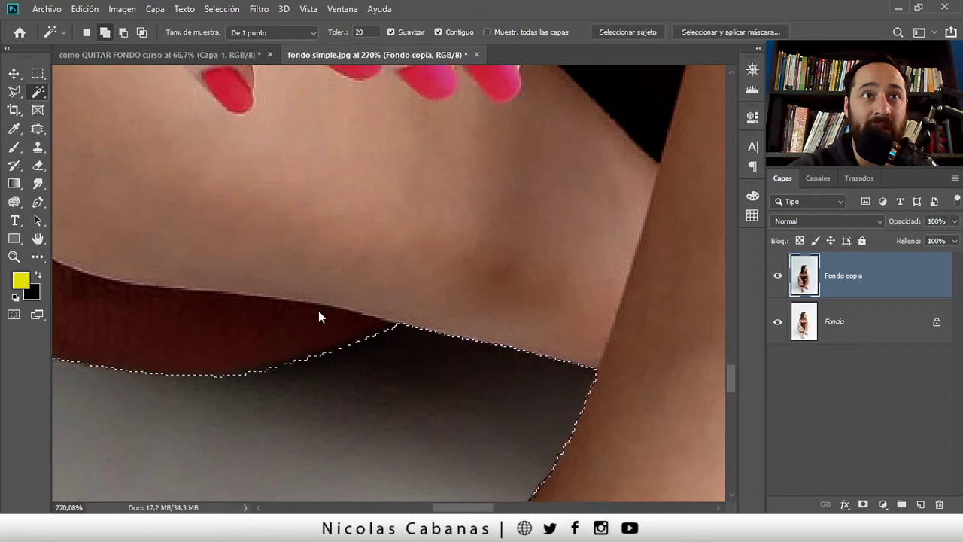
left_click_drag(277, 380, 327, 374)
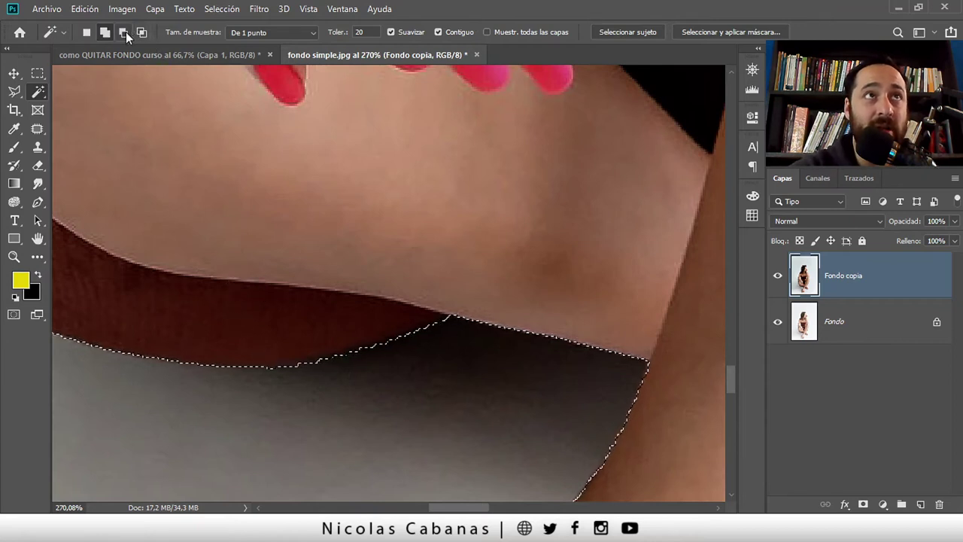
left_click(296, 369)
left_click(360, 353)
left_click(378, 354)
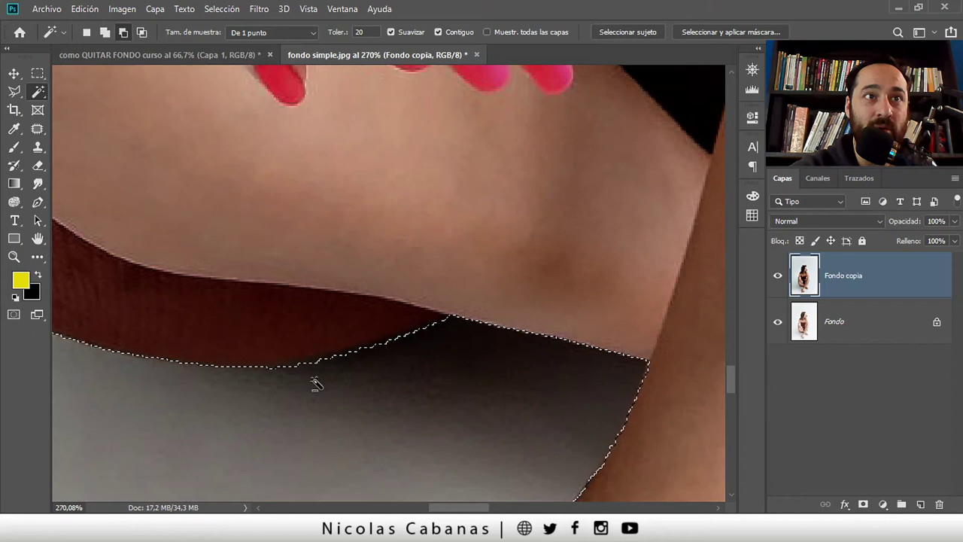
left_click_drag(363, 328, 358, 340)
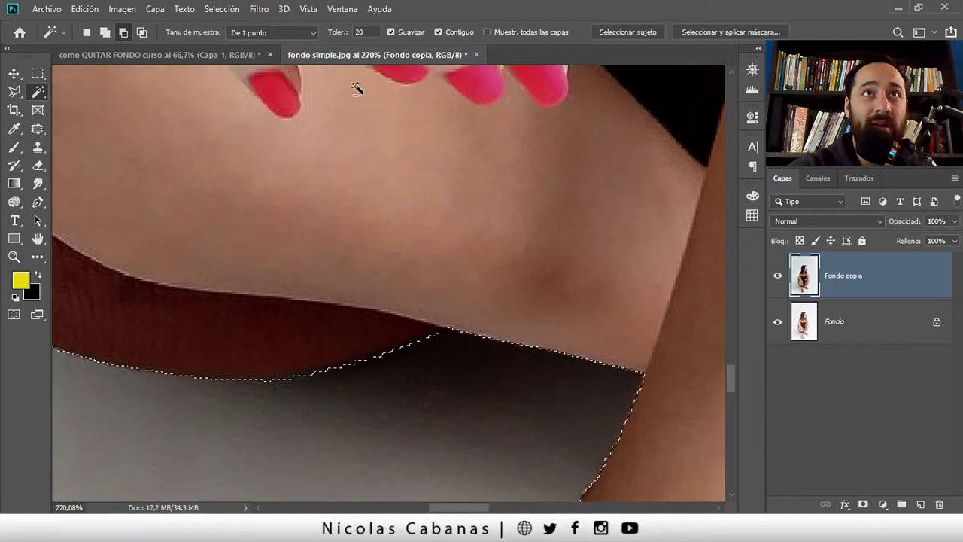
type("5")
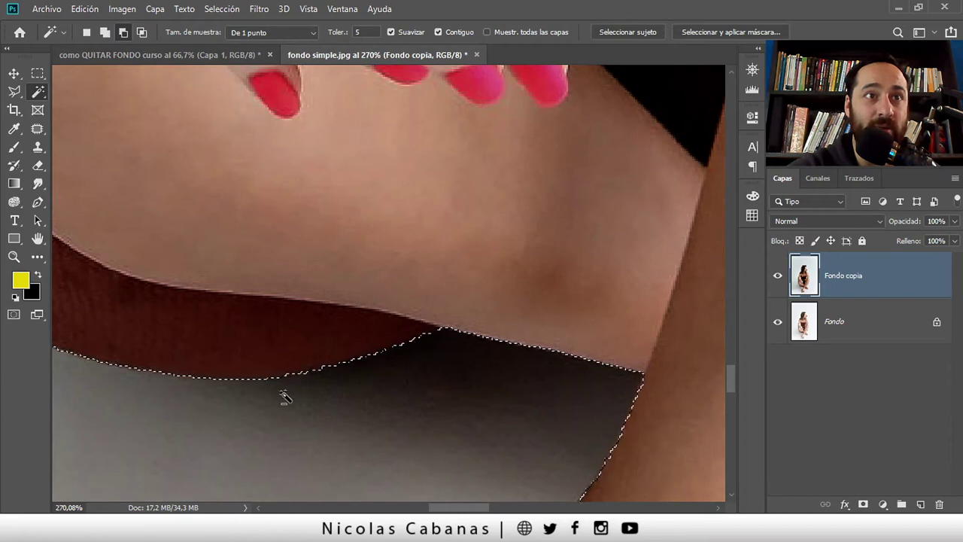
left_click_drag(442, 416, 338, 239)
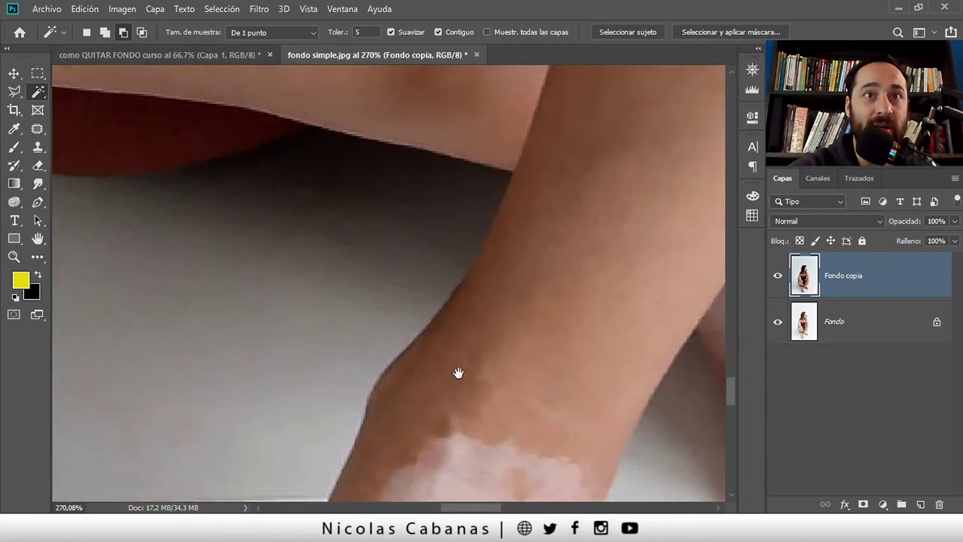
left_click_drag(459, 372, 421, 340)
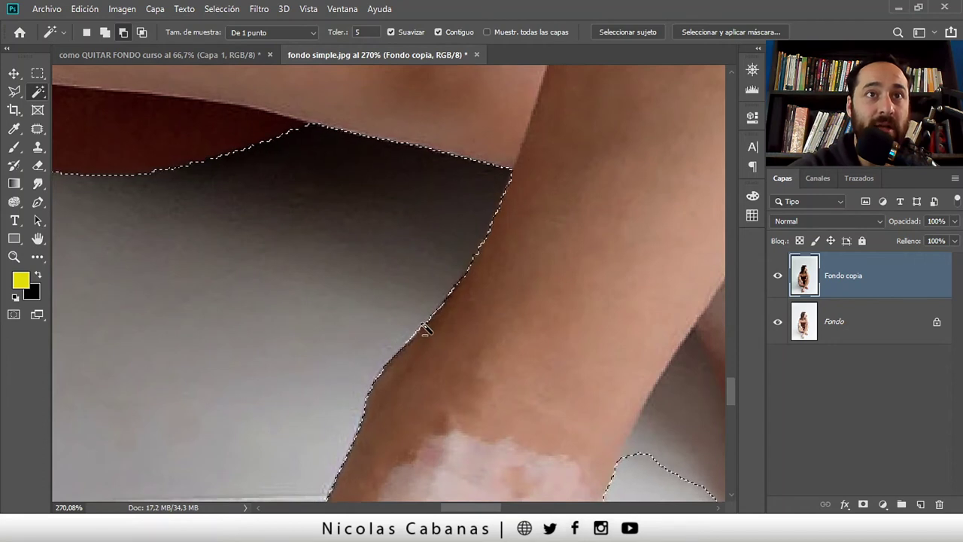
Raise Tolerance to 10 and add the floor strip and leg-foot gap to the selection.
left_click_drag(421, 339, 409, 231)
mouse_move(388, 422)
left_mouse_down()
mouse_move(387, 348)
mouse_move(226, 329)
left_mouse_up()
left_click_drag(331, 33, 334, 33)
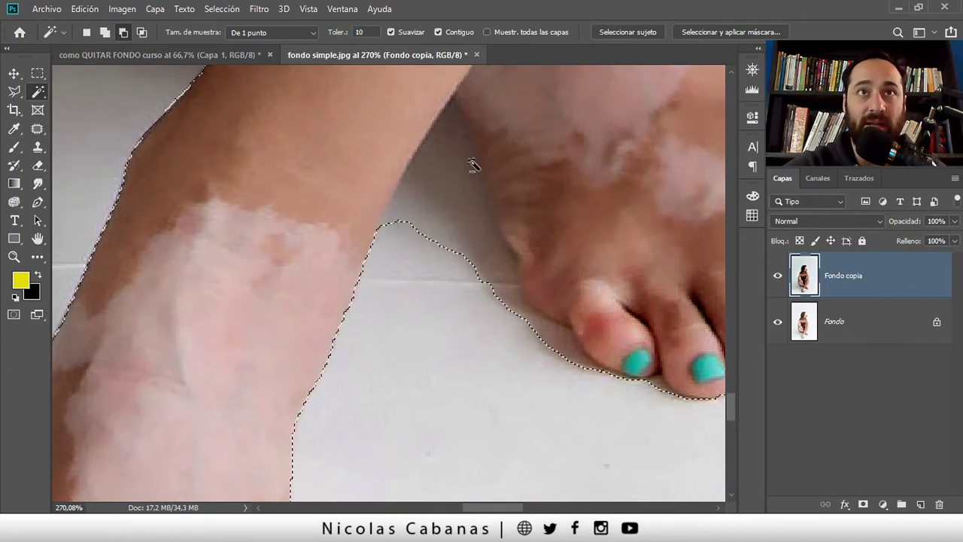
left_click(445, 234)
left_click(445, 218)
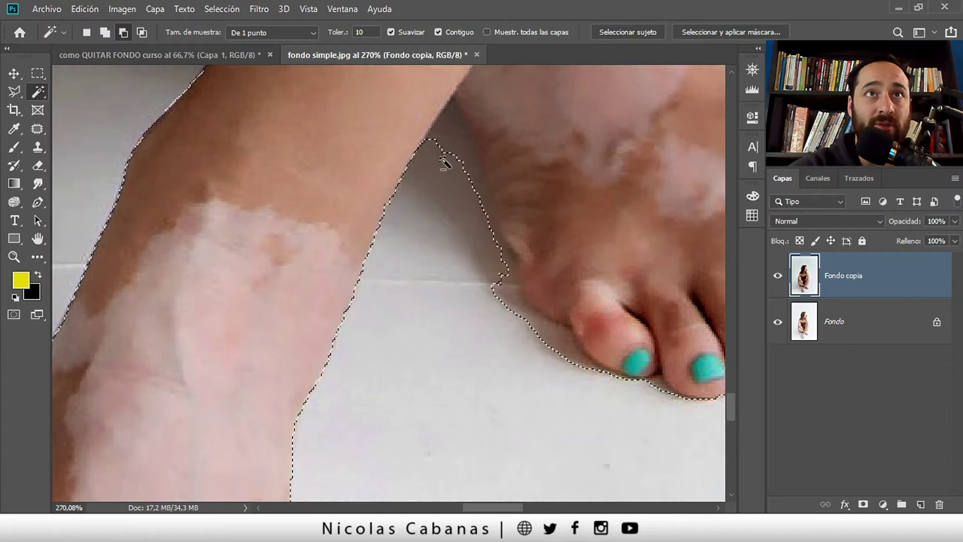
left_click(457, 131)
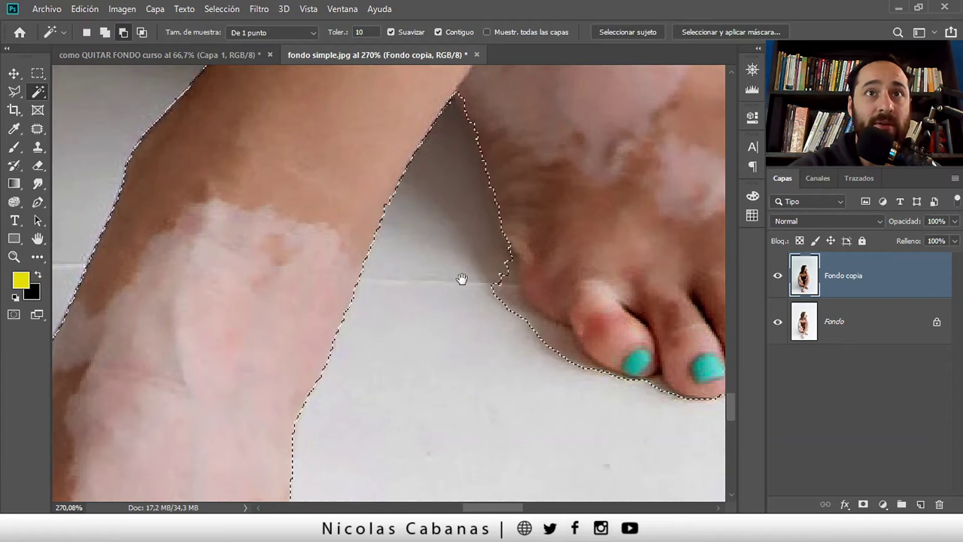
Add the shadow and floor beside the foot, undo the blotchy addition, and pan to the second foot.
left_click_drag(459, 279, 422, 241)
left_click(477, 269)
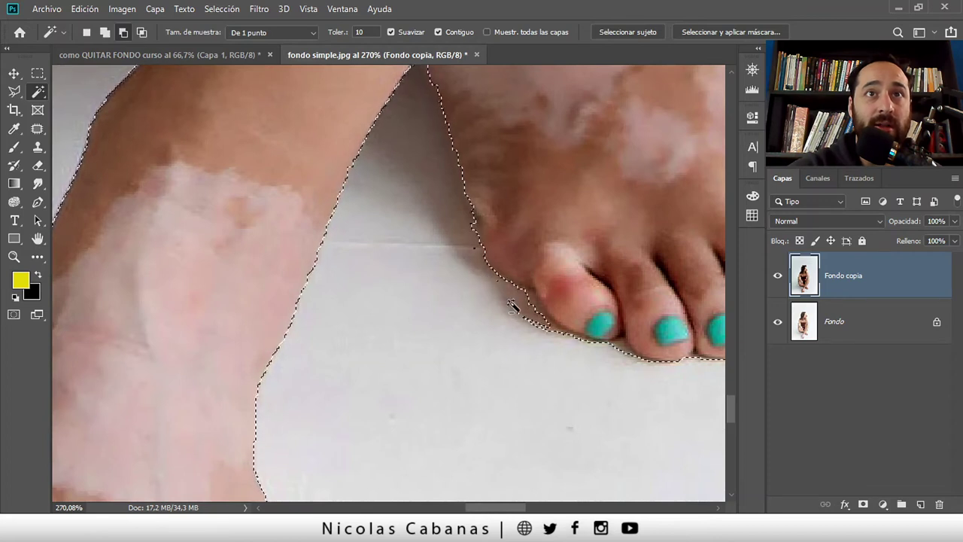
mouse_move(489, 269)
left_mouse_down()
mouse_move(420, 238)
mouse_move(418, 332)
left_mouse_up()
left_click(419, 240)
key("ctrl+z")
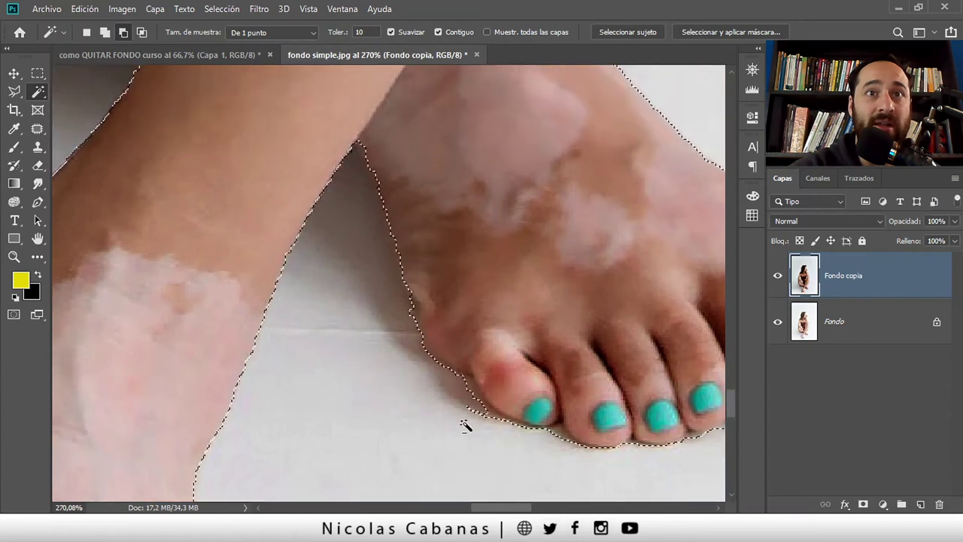
left_click_drag(466, 424, 419, 344)
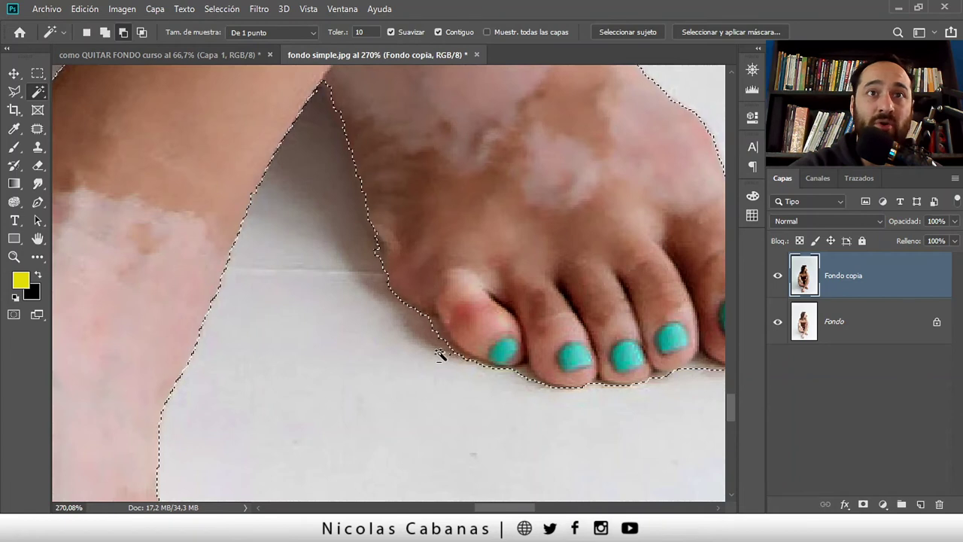
key("ctrl+d")
left_click_drag(380, 358, 462, 224)
key("ctrl+z")
scroll(366, 318, "down", 2)
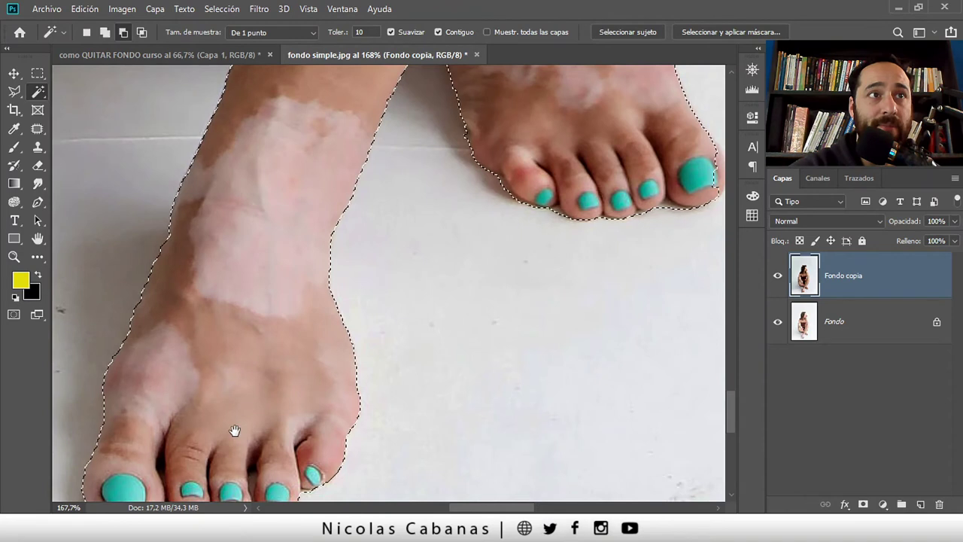
left_click_drag(232, 430, 286, 301)
mouse_move(525, 206)
left_mouse_down()
mouse_move(462, 351)
mouse_move(404, 423)
mouse_move(383, 386)
mouse_move(418, 358)
left_mouse_up()
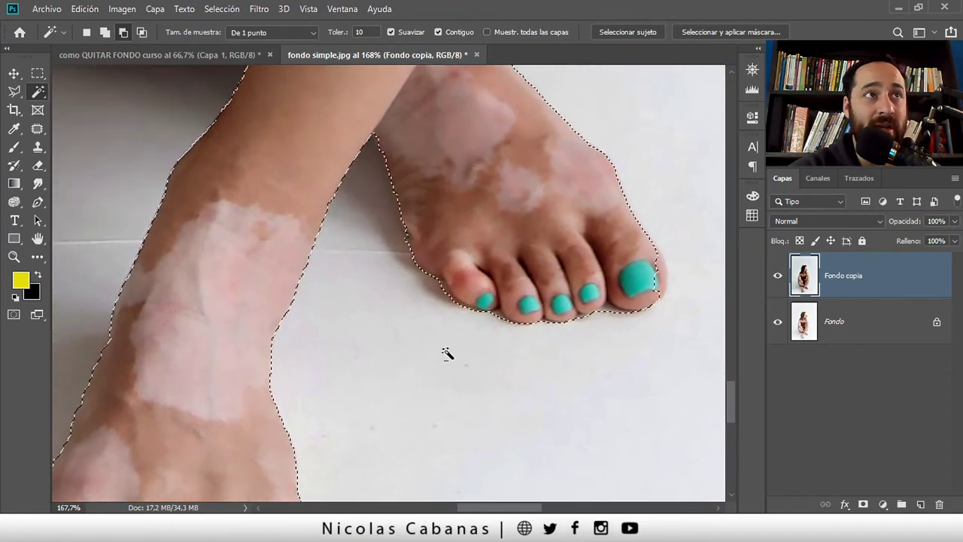
Enter Quick Mask mode and pick the Brush tool at 12 px.
left_click(14, 314)
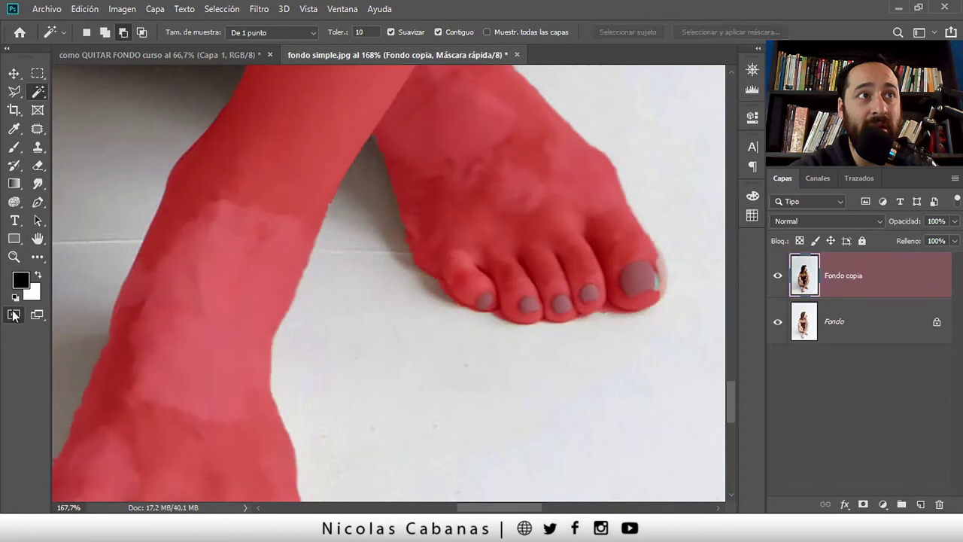
left_click(14, 147)
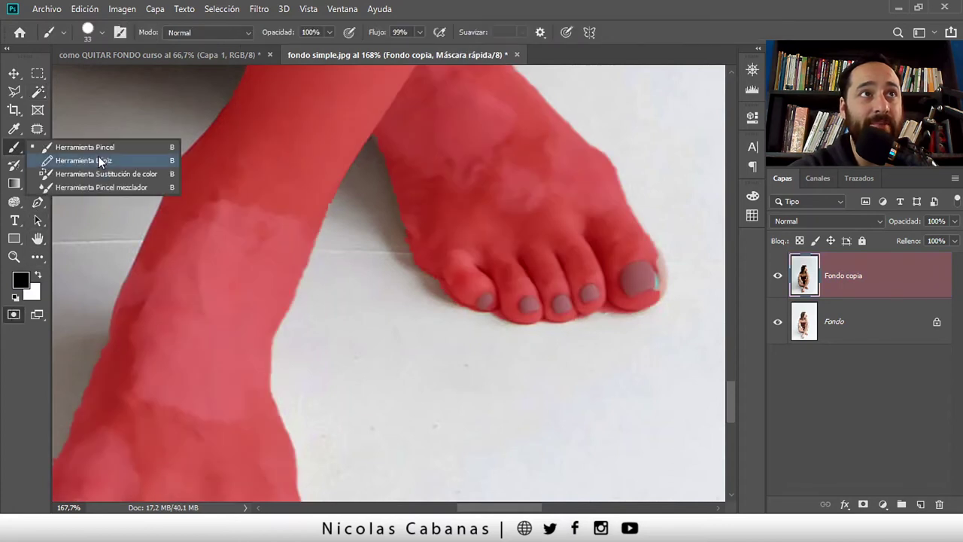
left_click_drag(167, 345, 312, 162)
right_click(324, 277)
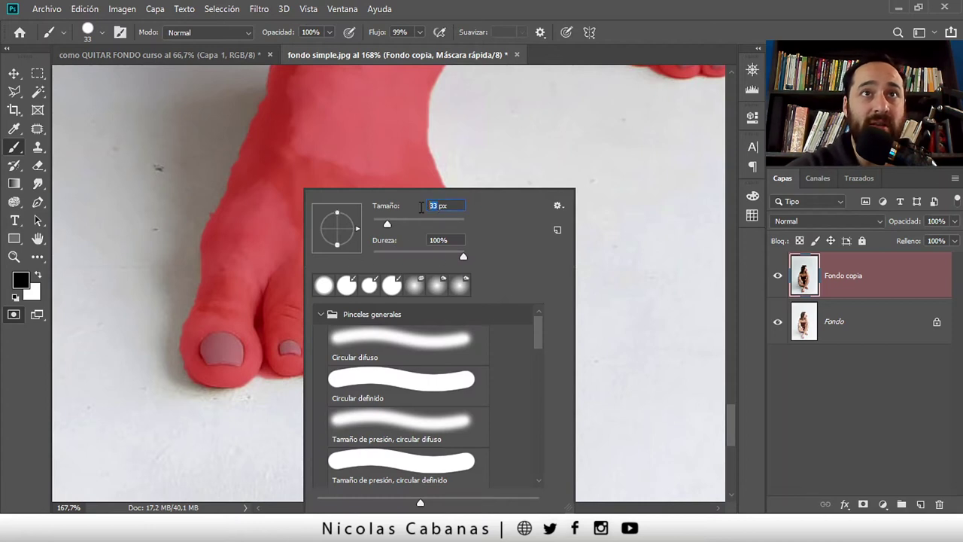
key("Return")
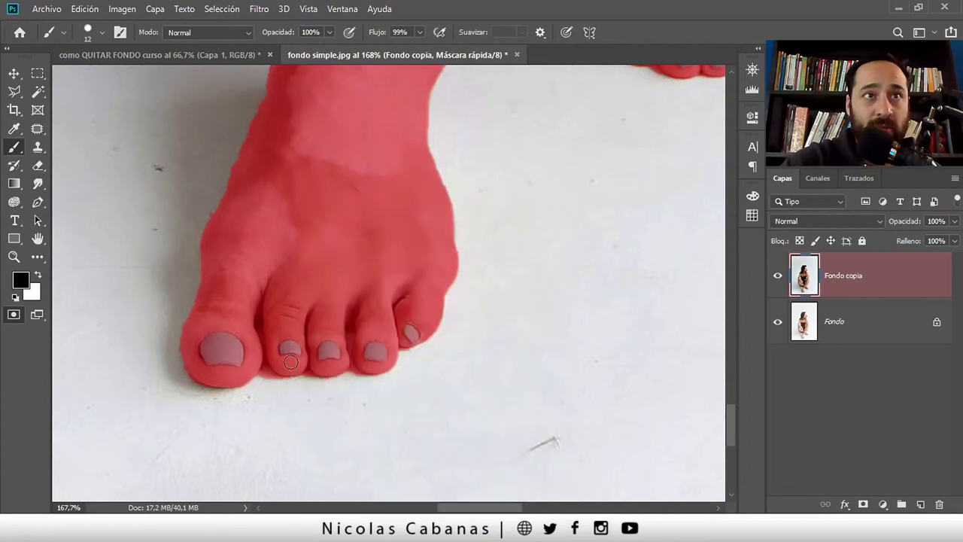
Paint below the toes, switching to white to remove the red blob.
scroll(263, 372, "up", 2, "alt")
scroll(267, 372, "up", 3, "alt")
scroll(266, 372, "up", 2)
scroll(279, 346, "up", 1)
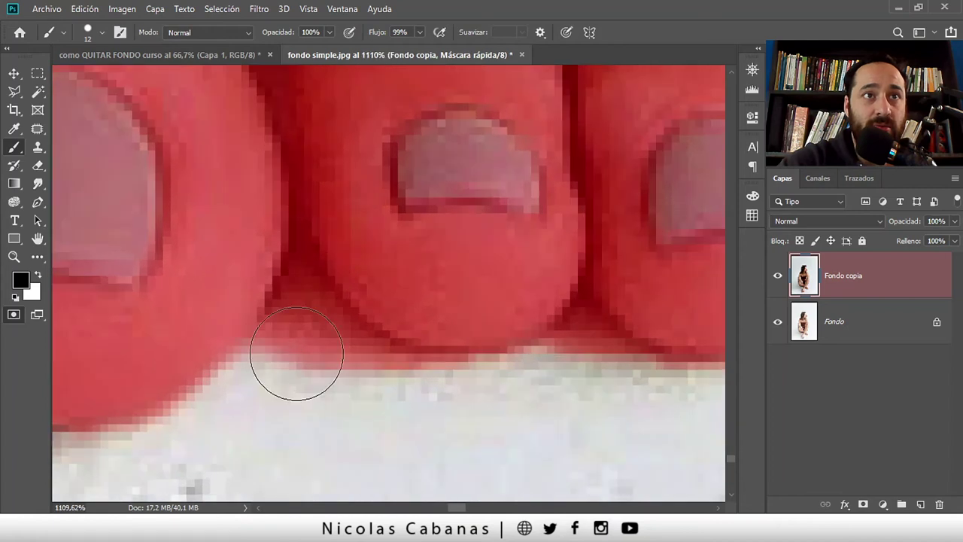
left_click_drag(293, 352, 327, 376)
left_click(37, 277)
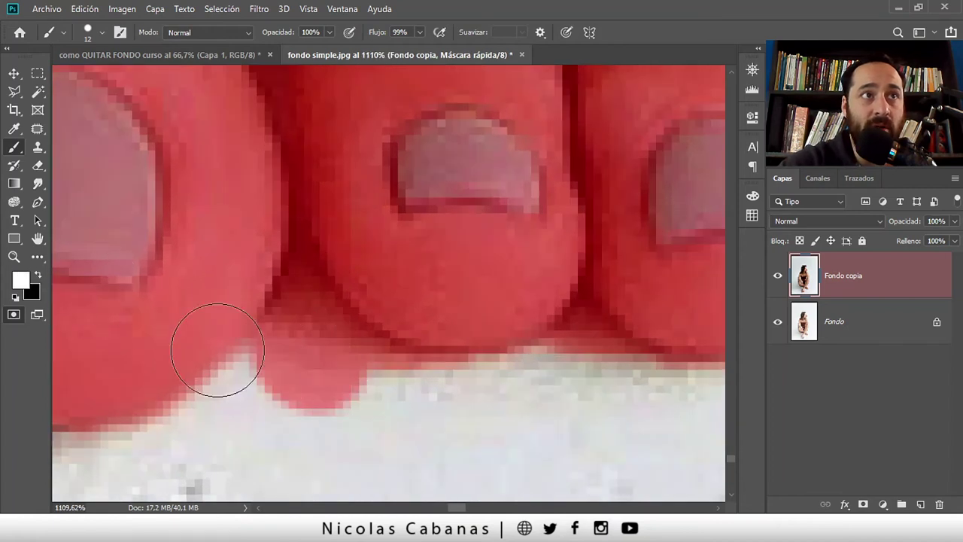
left_click_drag(215, 344, 328, 404)
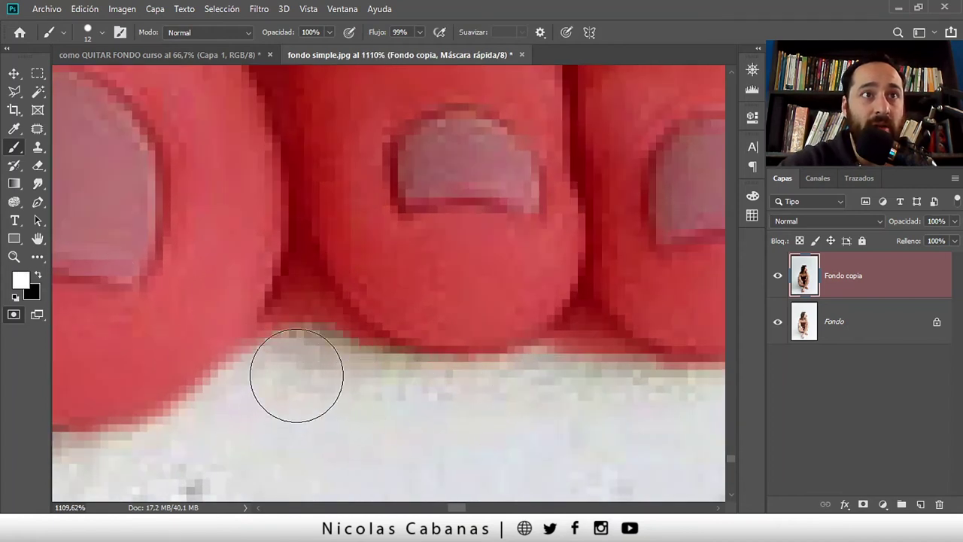
Shrink the brush to 3 px for finer edge work.
left_click_drag(316, 361, 282, 366, "alt")
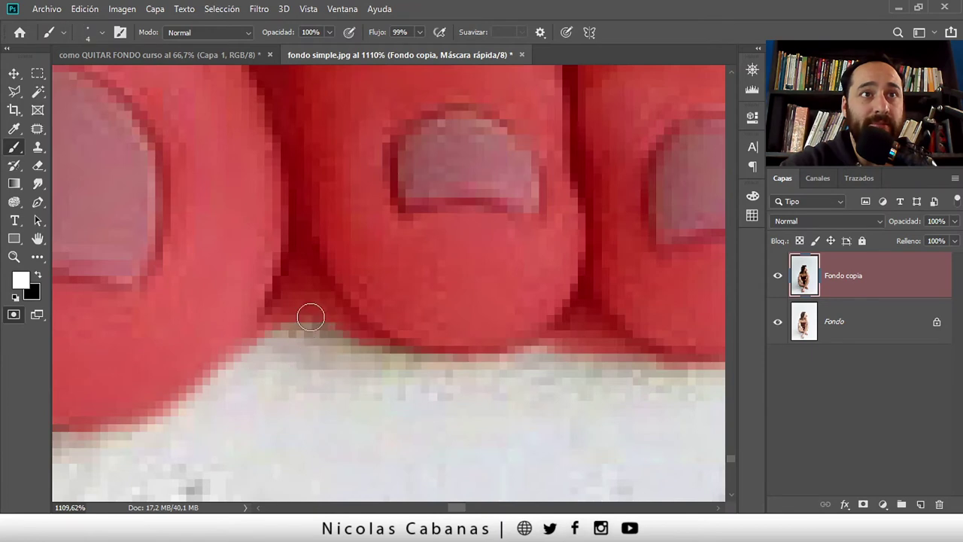
right_click(310, 316)
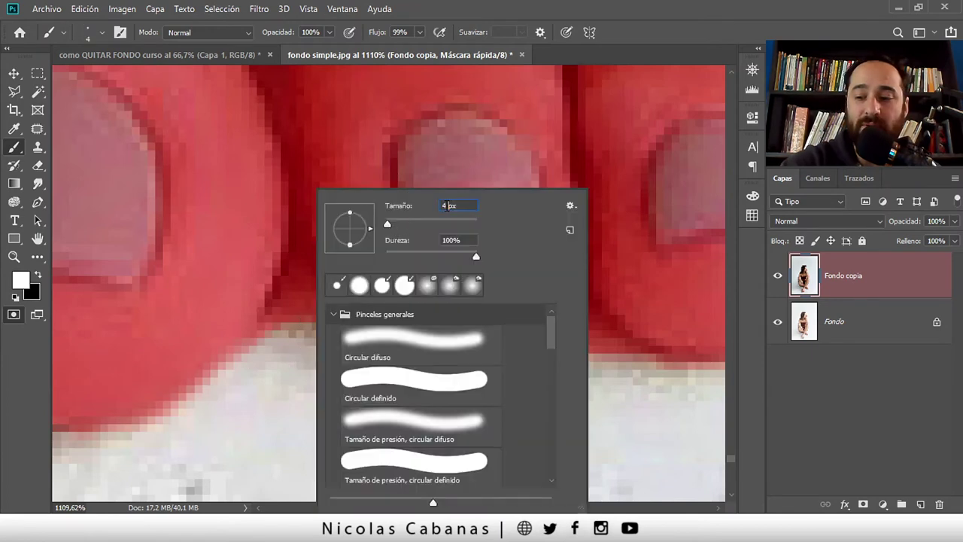
type("3")
key("Return")
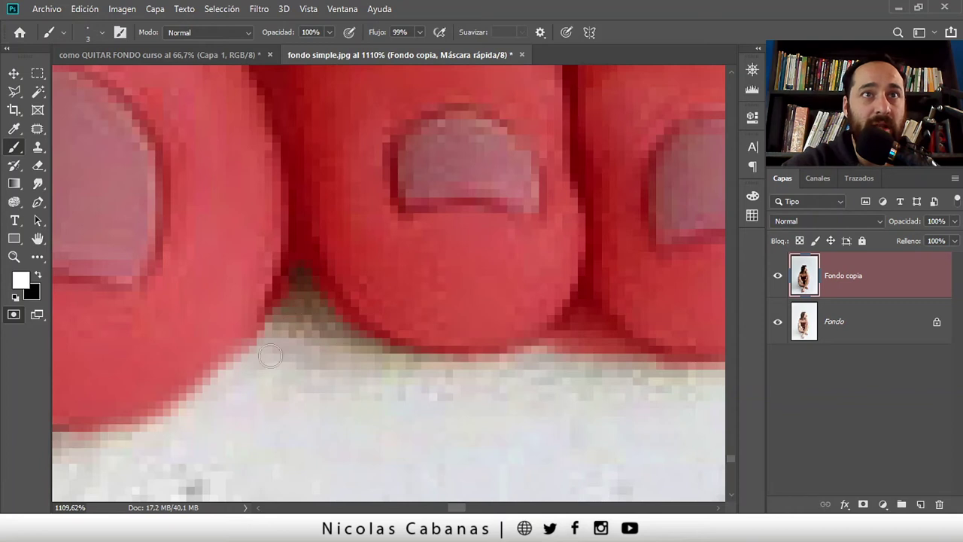
left_click_drag(270, 356, 360, 377)
Clear the red overlay from the floor along the toe edge.
right_click(330, 225)
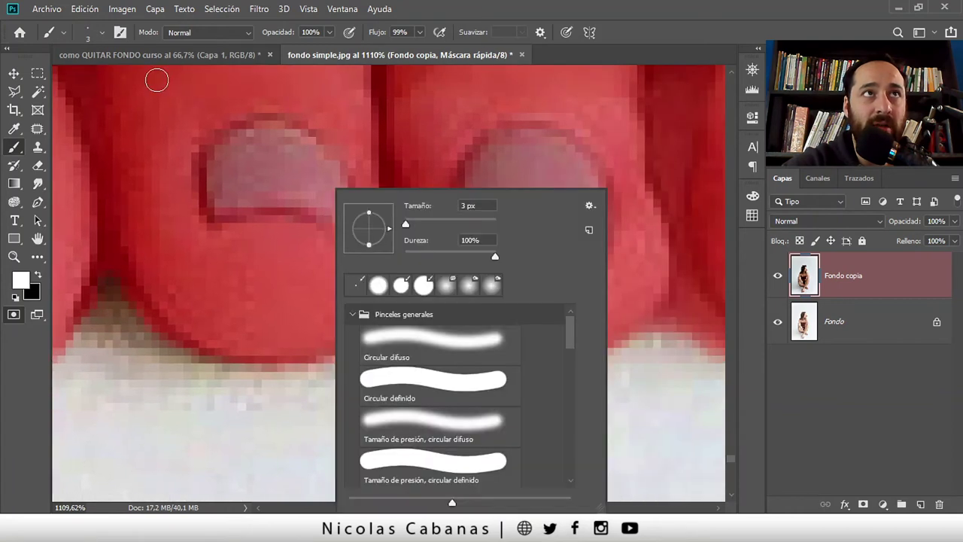
left_click(100, 30)
left_click(100, 31)
left_click(612, 8)
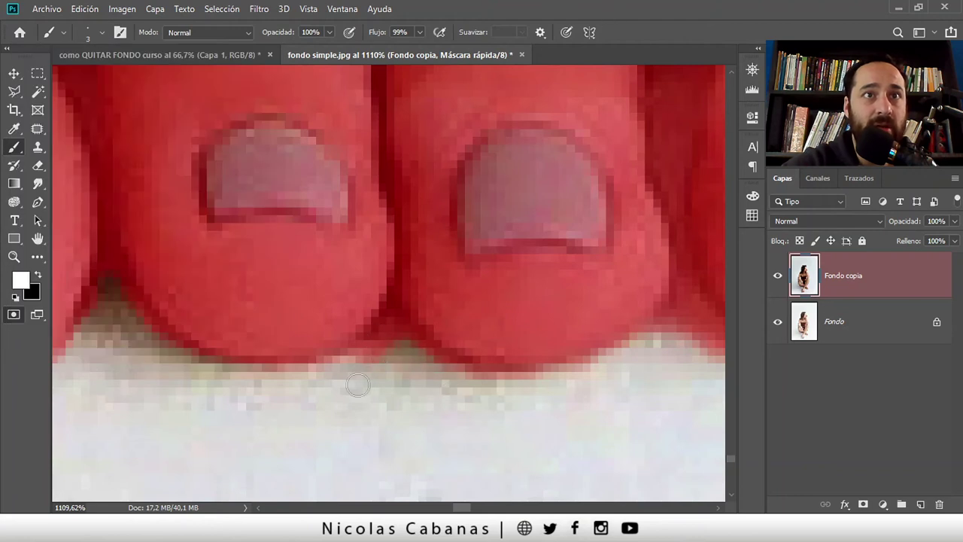
left_click_drag(403, 364, 391, 425)
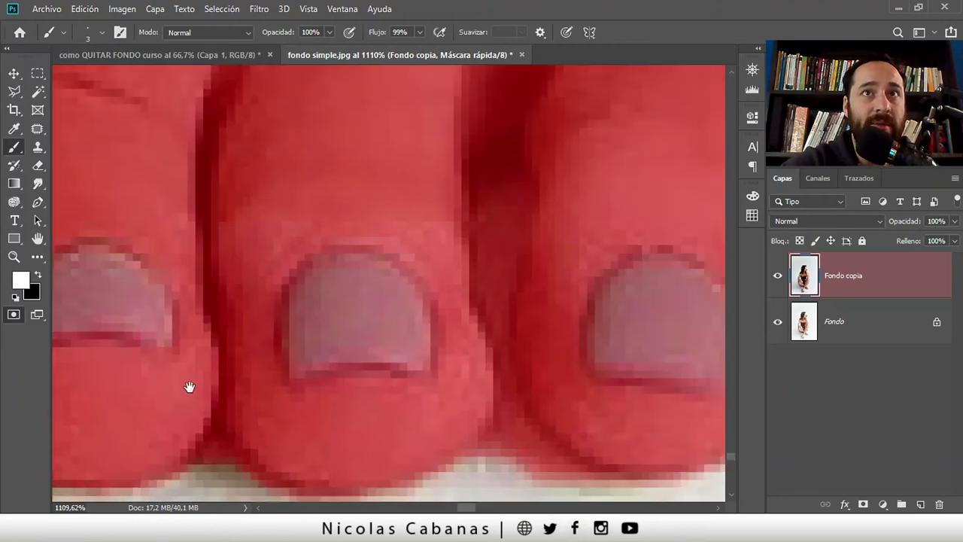
left_click_drag(435, 418, 447, 395)
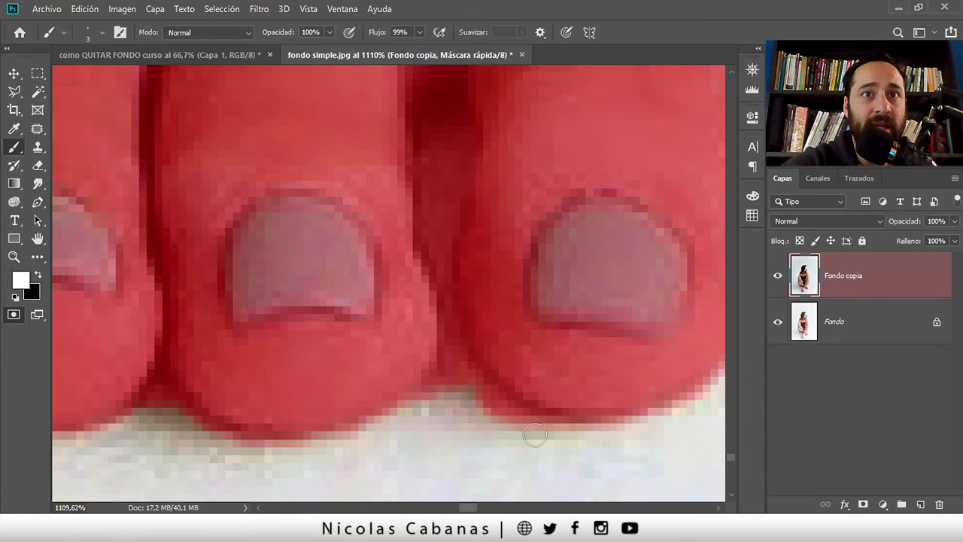
scroll(446, 395, "up", 3)
mouse_move(410, 355)
left_mouse_down()
mouse_move(432, 219)
mouse_move(415, 248)
mouse_move(408, 338)
mouse_move(441, 252)
mouse_move(416, 334)
left_mouse_up()
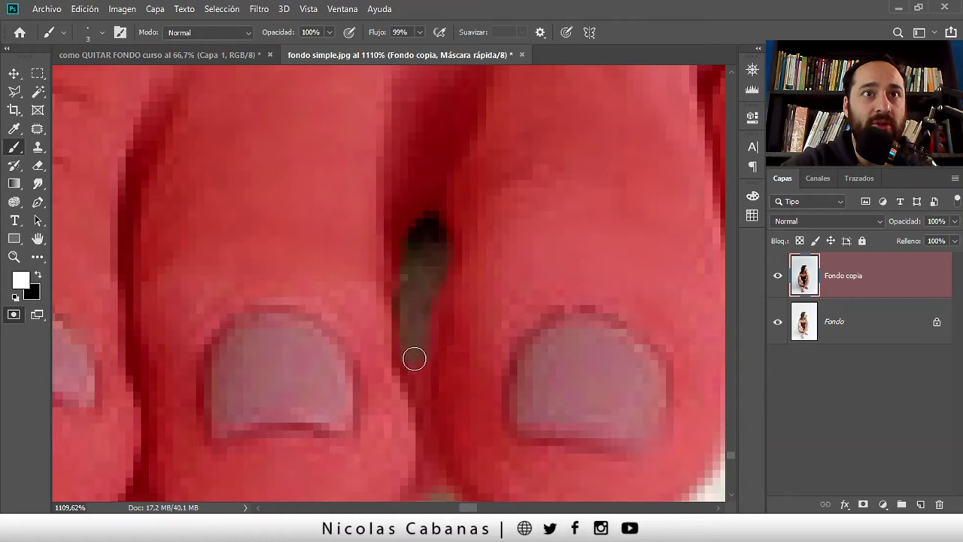
Reduce the brush to 2 px, then 1 px, and zoom in on the toe gap.
right_click(425, 295)
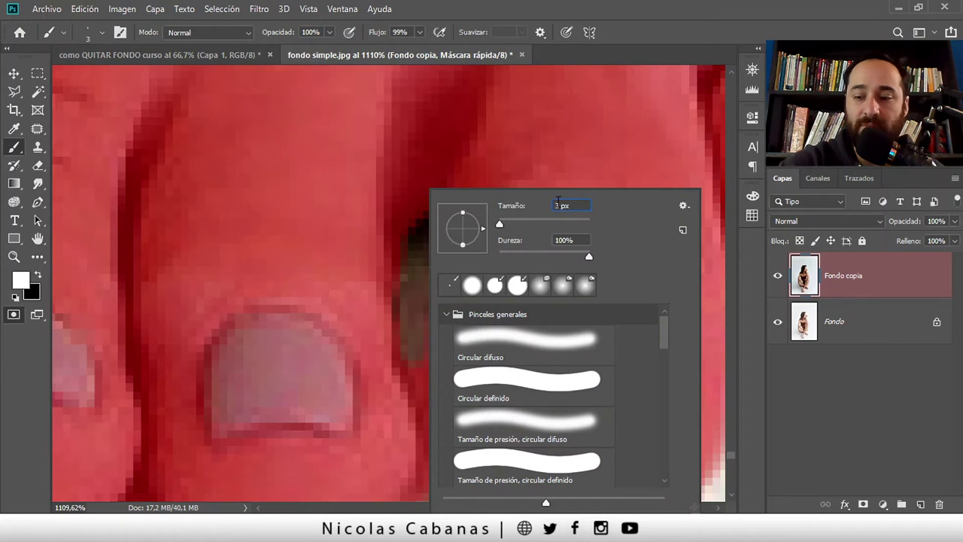
type("2")
key("Return")
right_click(425, 331)
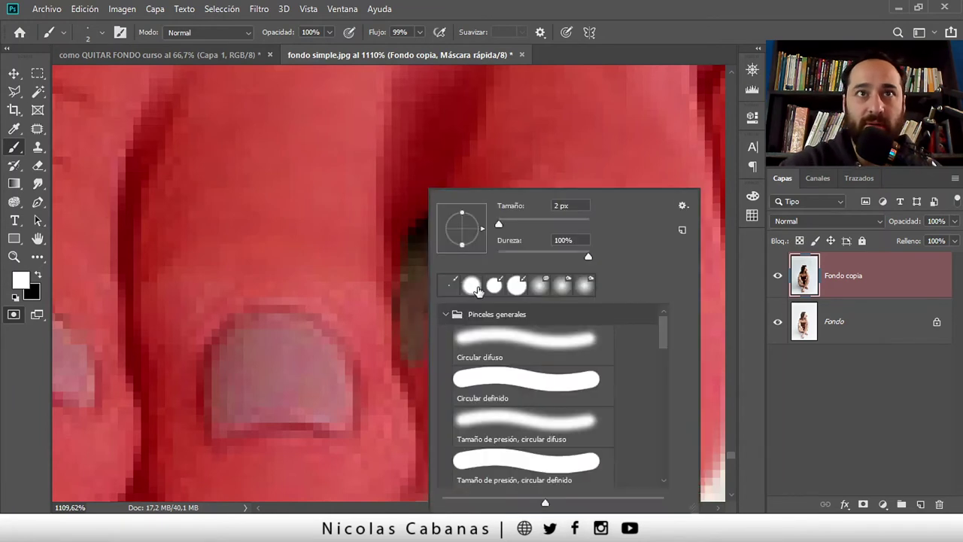
key("Return")
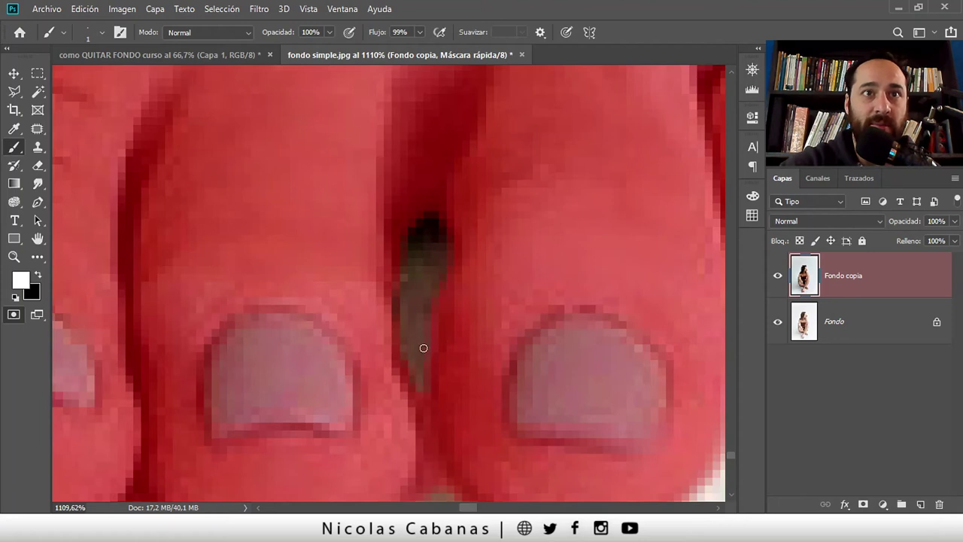
left_click_drag(424, 391, 420, 279)
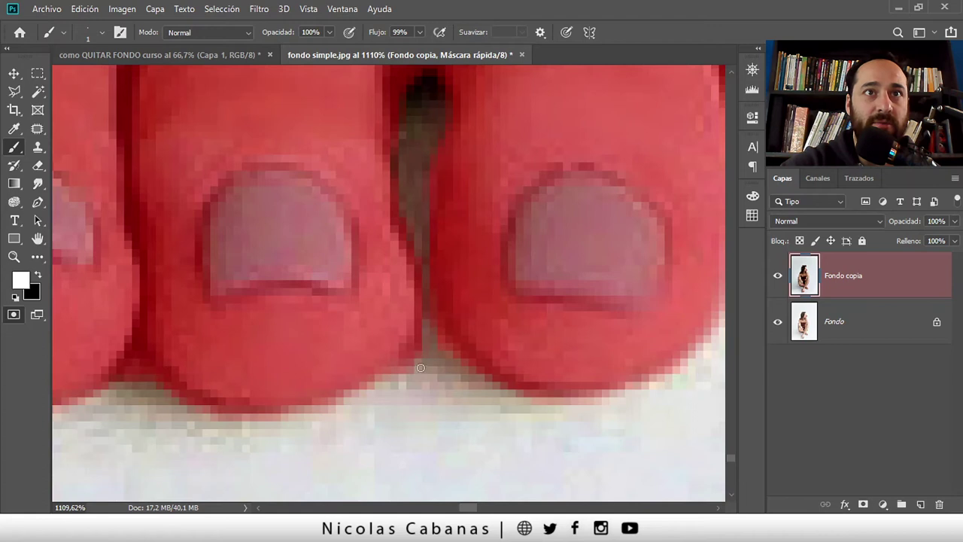
scroll(327, 404, "up", 4)
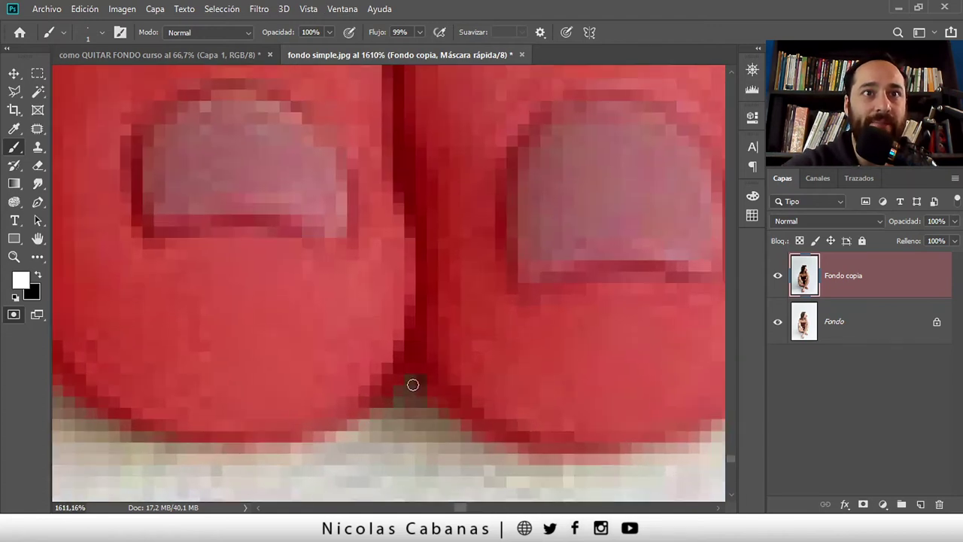
scroll(395, 449, "down", 3)
scroll(354, 311, "down", 2)
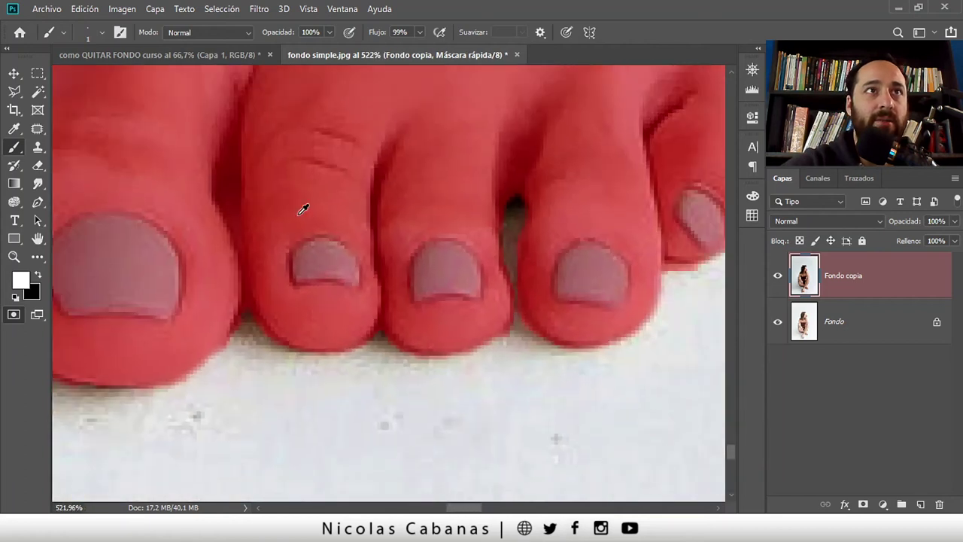
scroll(301, 208, "up", 2)
scroll(187, 133, "up", 2)
scroll(236, 182, "up", 1)
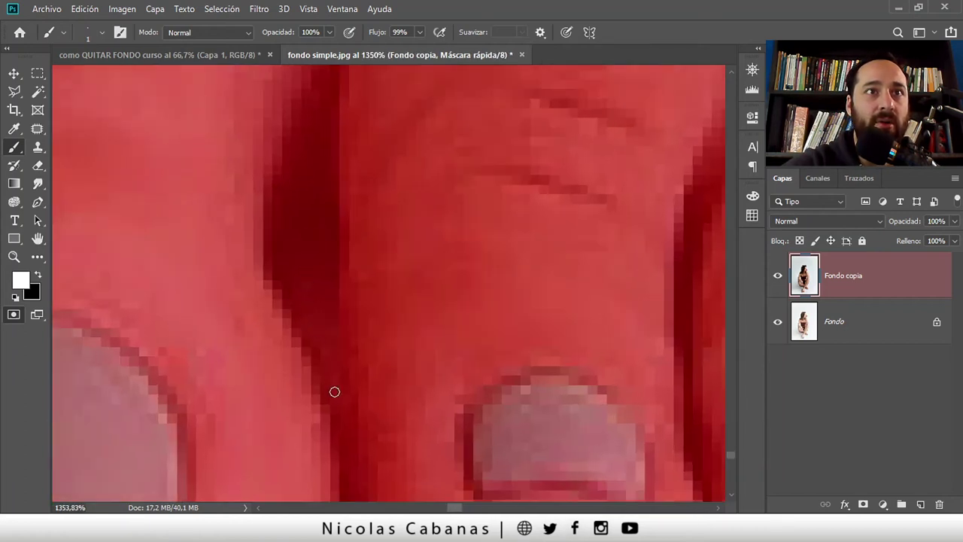
Outline the triangular gap between the toes and paint it clear of overlay.
left_click(334, 176, "shift")
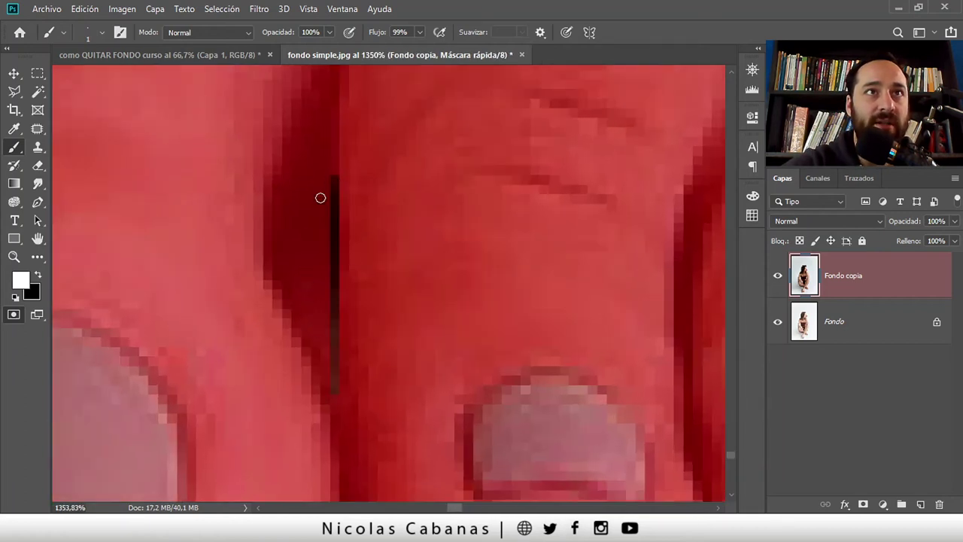
left_click(281, 268, "shift")
left_click(331, 393, "shift")
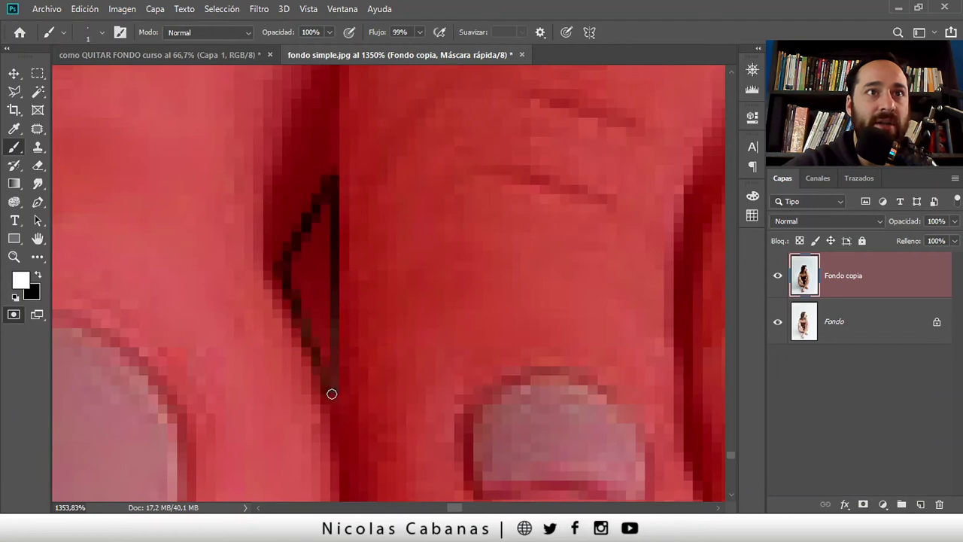
left_click_drag(327, 320, 324, 215)
left_click_drag(314, 278, 318, 358)
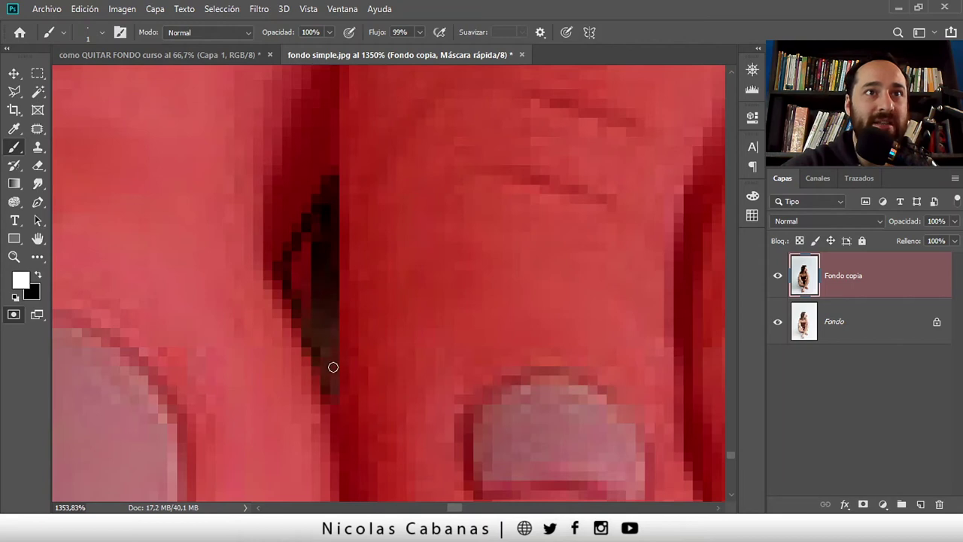
left_click_drag(306, 281, 312, 243)
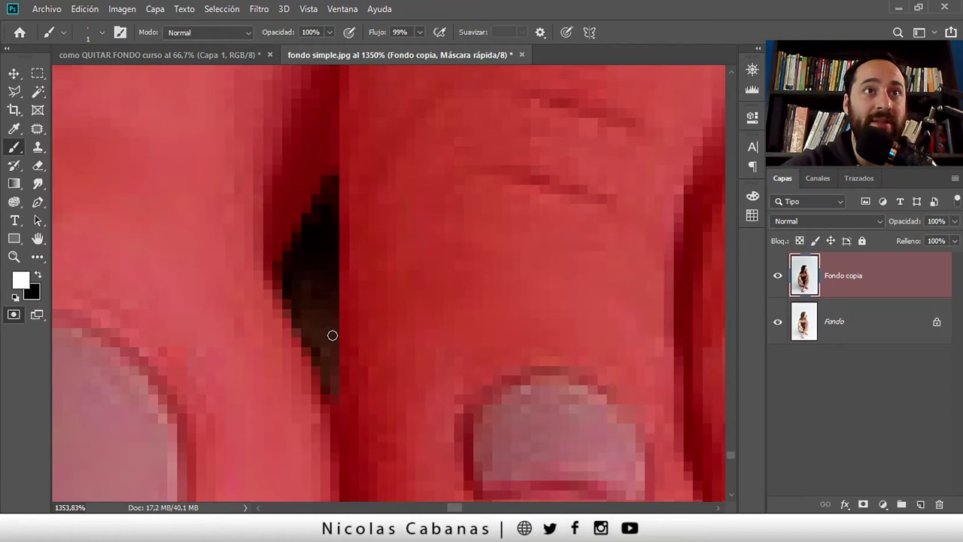
Clear the quick-mask overlay from the floor below the toe edge.
scroll(333, 335, "down", 2)
scroll(366, 329, "down", 3)
scroll(430, 317, "down", 2)
scroll(537, 249, "down", 1)
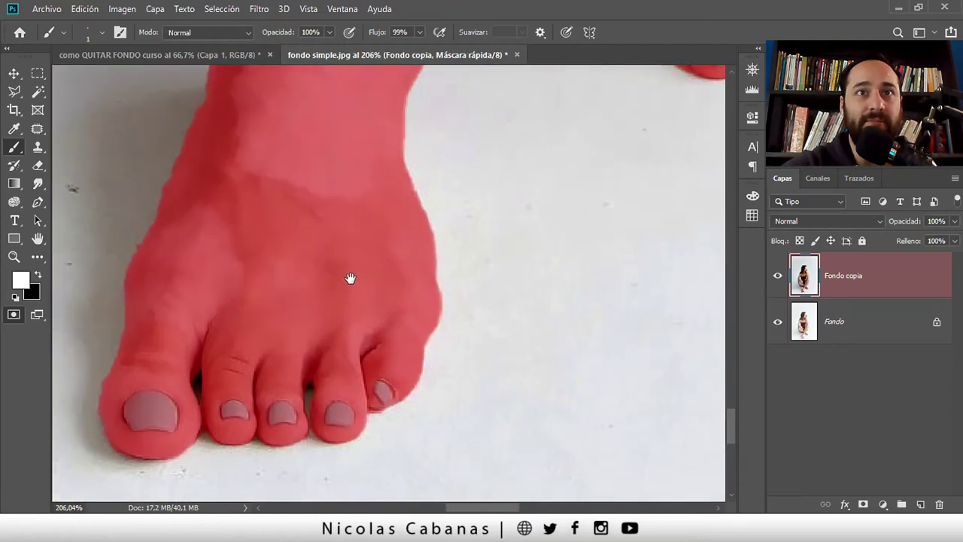
scroll(409, 394, "up", 2)
scroll(366, 414, "up", 3)
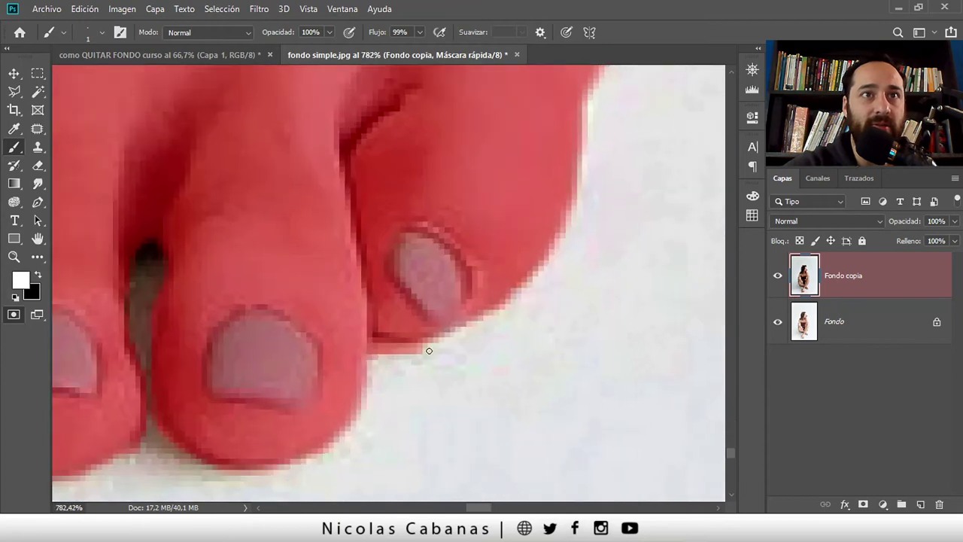
left_click_drag(395, 349, 376, 352)
Zoom in on the gap between the feet and enlarge the brush to 21 px.
scroll(385, 355, "down", 2)
scroll(482, 316, "down", 2)
scroll(454, 344, "down", 2)
scroll(552, 172, "down", 1)
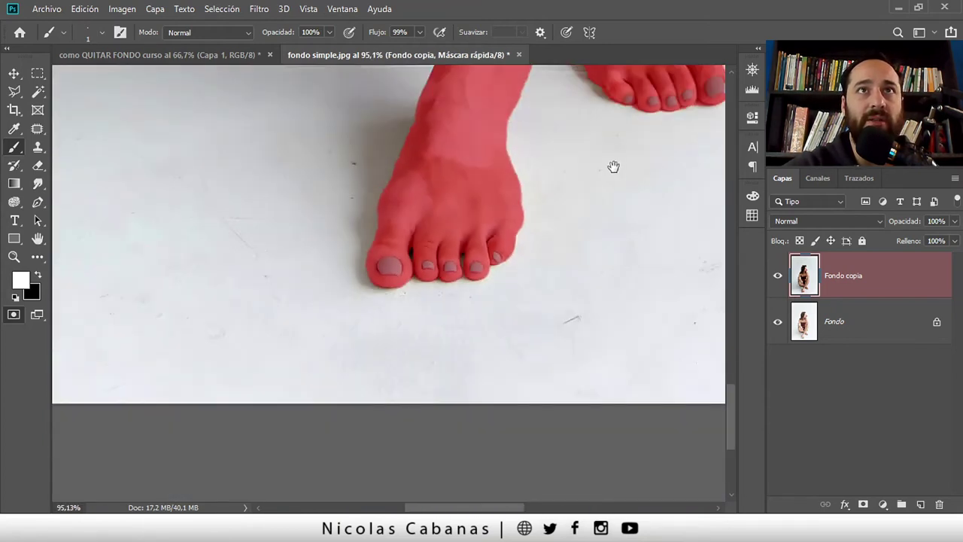
left_click_drag(613, 167, 402, 369)
scroll(402, 370, "up", 2)
scroll(296, 294, "up", 2)
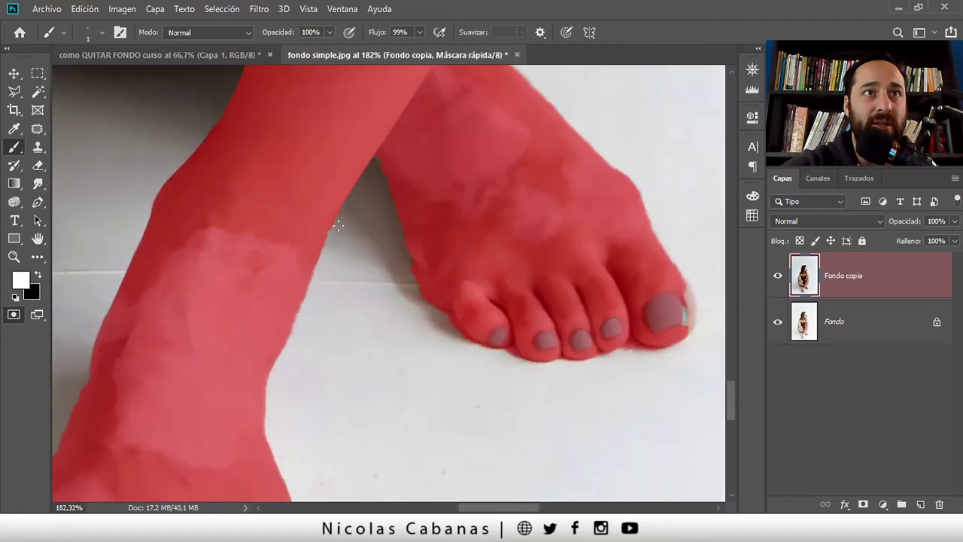
left_click_drag(392, 188, 370, 306)
scroll(344, 327, "up", 2)
scroll(413, 334, "up", 2)
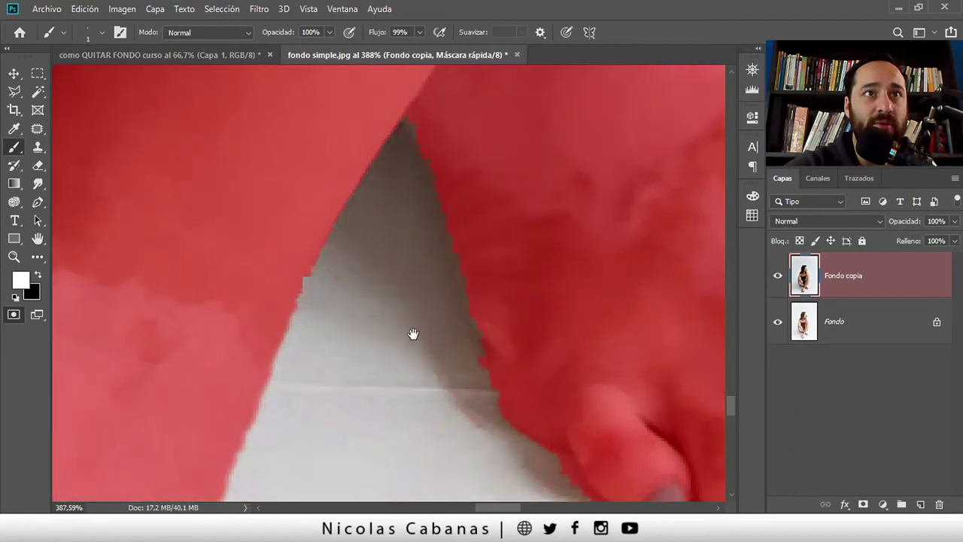
left_click_drag(413, 333, 292, 215)
right_click(333, 269, "alt")
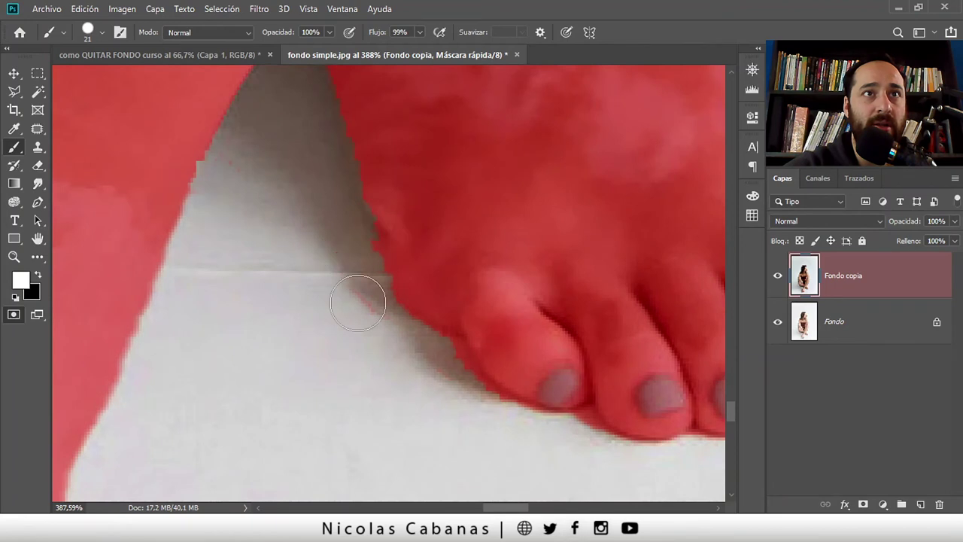
Paint black mask over the big toenail's light edge.
left_click_drag(312, 324, 258, 221)
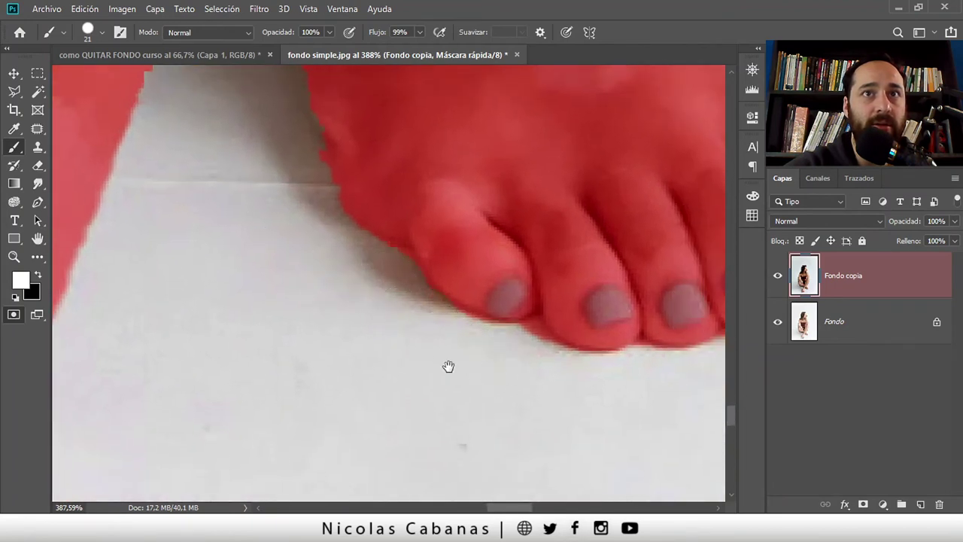
scroll(444, 360, "right", 2)
left_click_drag(440, 354, 86, 389)
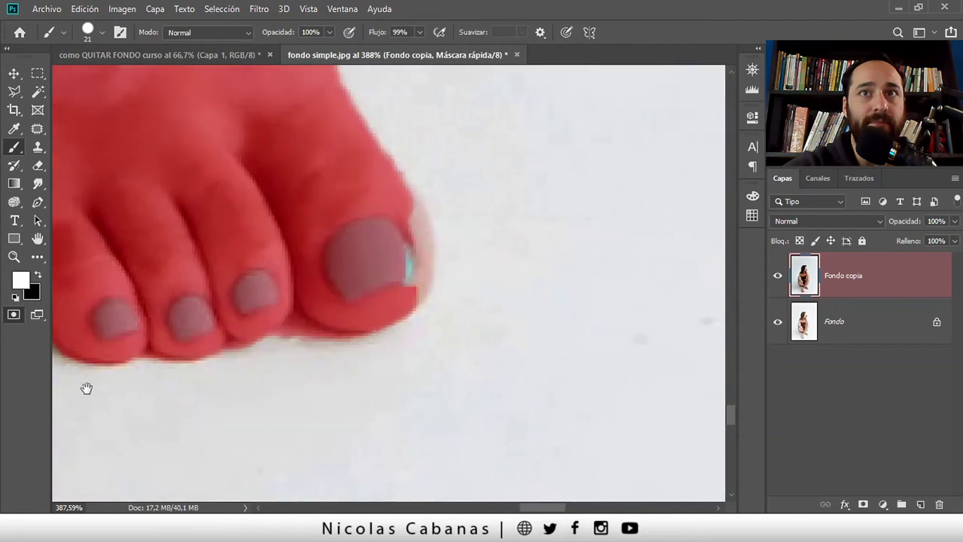
left_click_drag(409, 297, 384, 370)
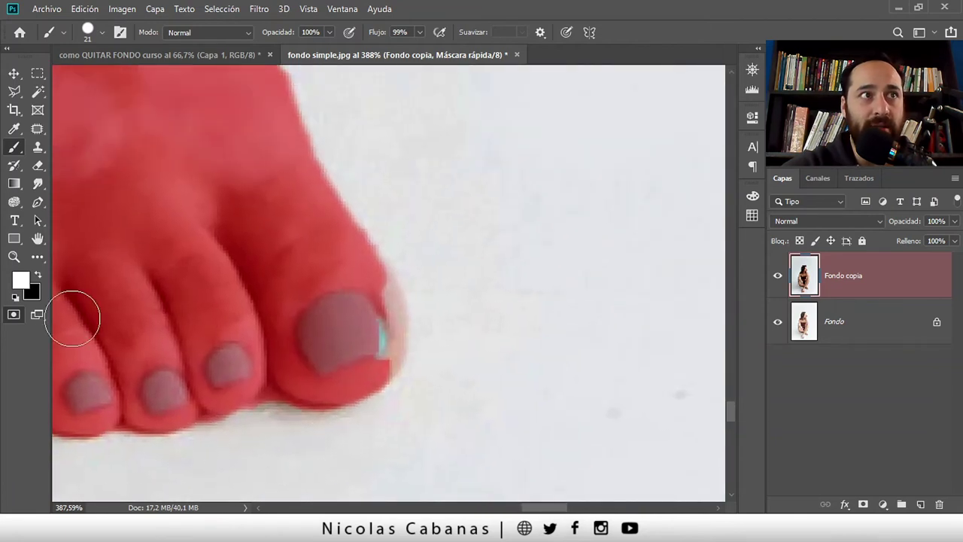
left_click(38, 276)
mouse_move(344, 344)
left_mouse_down()
mouse_move(366, 323)
mouse_move(378, 329)
left_mouse_up()
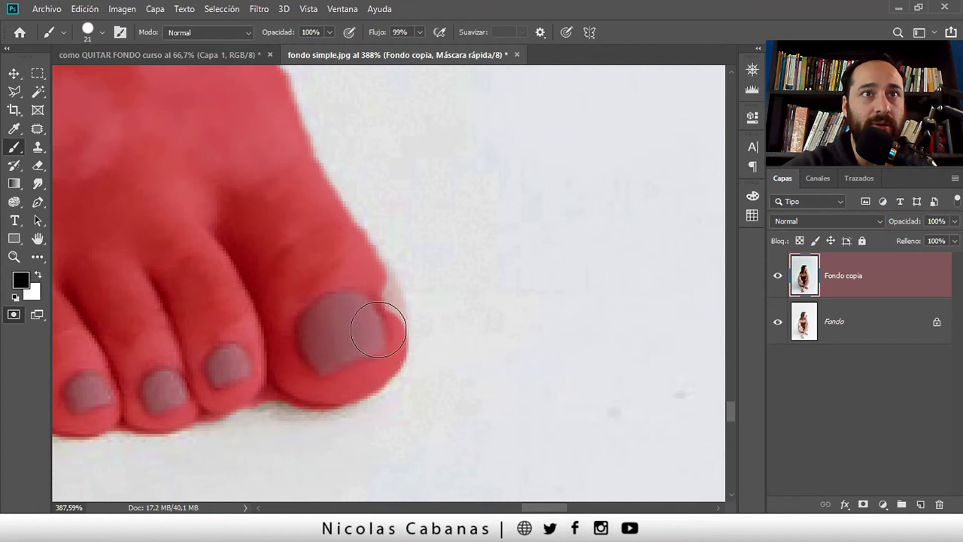
View the whole foot and legs and preview the selection, then resume Quick Mask editing.
scroll(323, 248, "down", 5, "alt")
left_click_drag(279, 261, 464, 363)
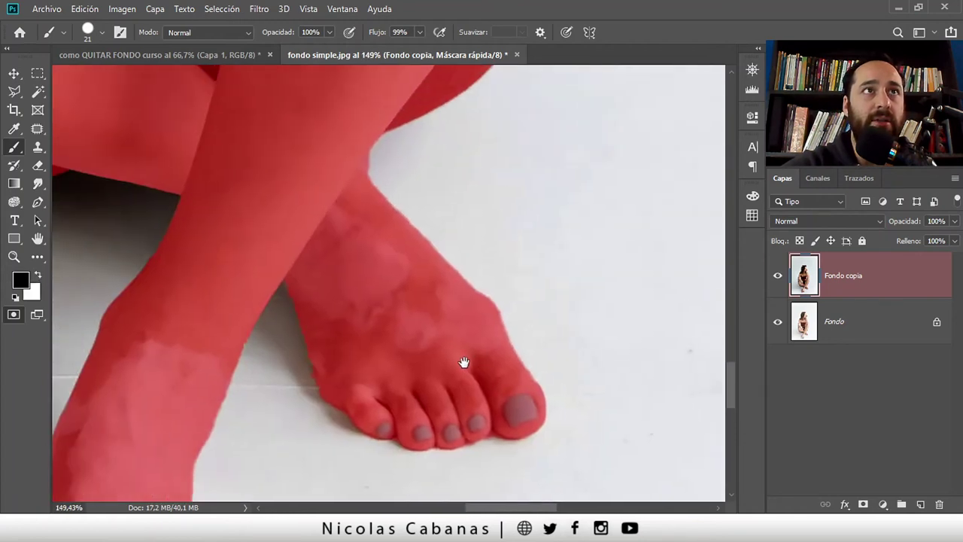
scroll(387, 126, "up", 5, "alt")
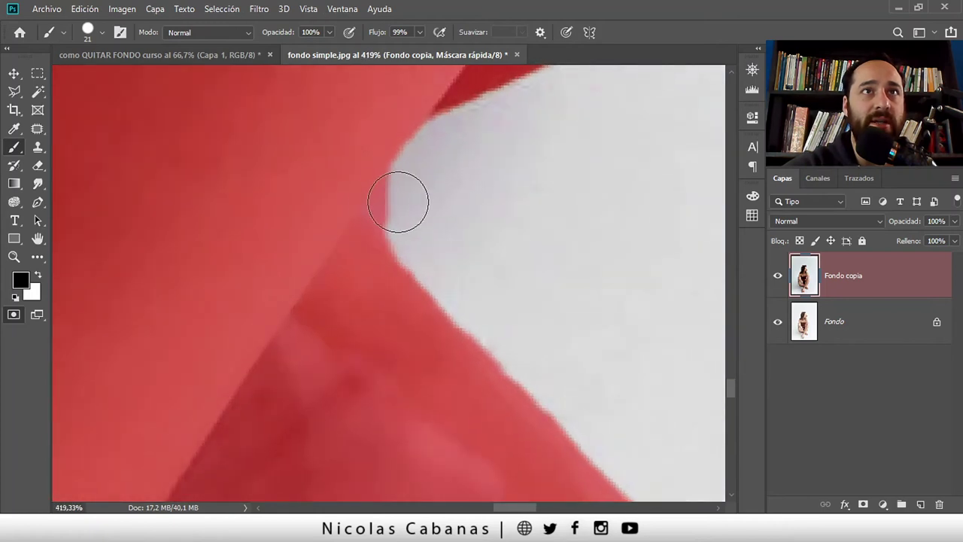
left_click(14, 314)
left_click(14, 314)
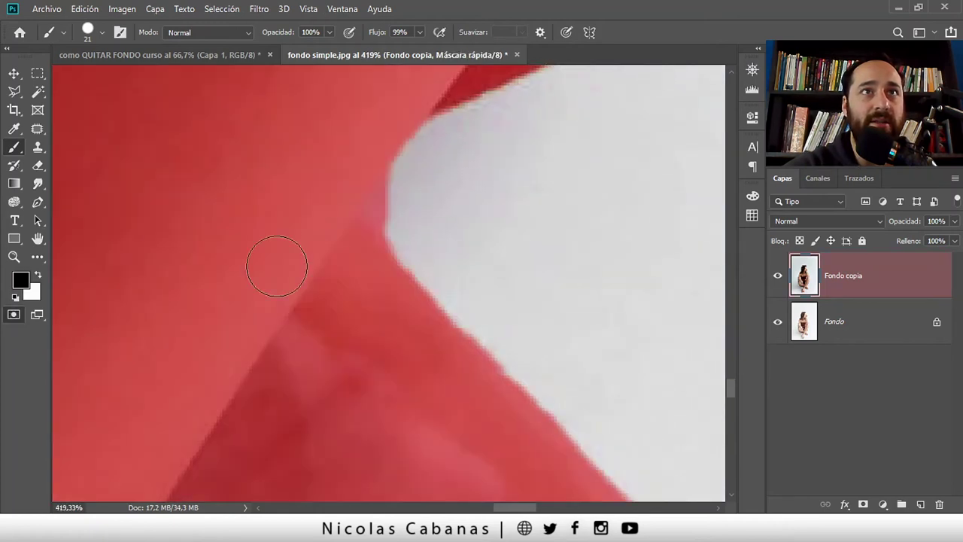
Paint white to clear the mask from the notch between the legs, fine-tuning brush size.
left_click(39, 277)
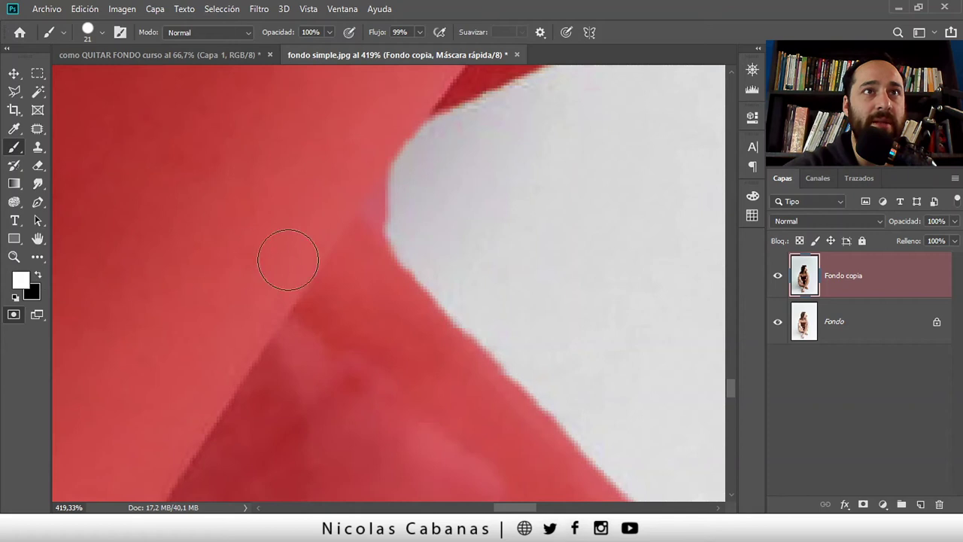
left_click_drag(414, 218, 407, 204)
right_click(422, 187, "alt")
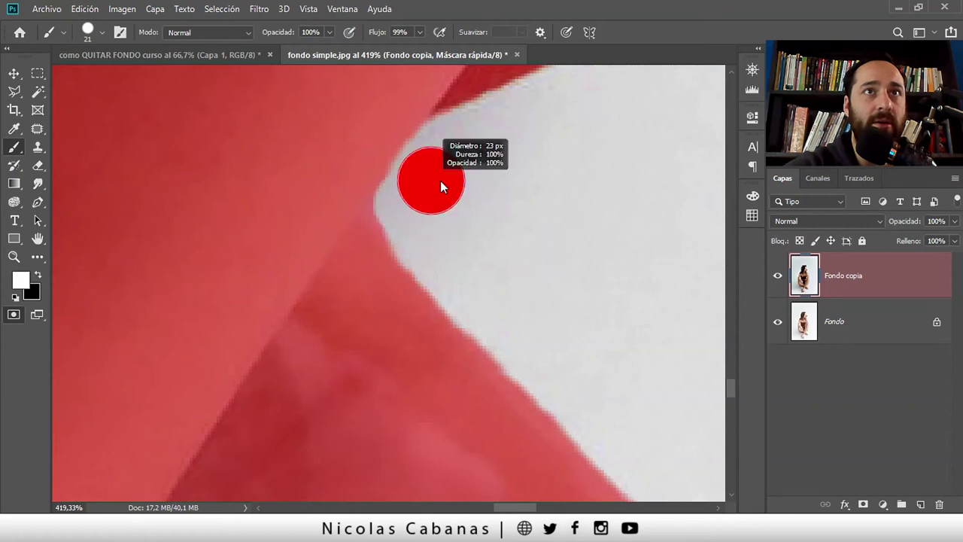
right_click(447, 181, "alt")
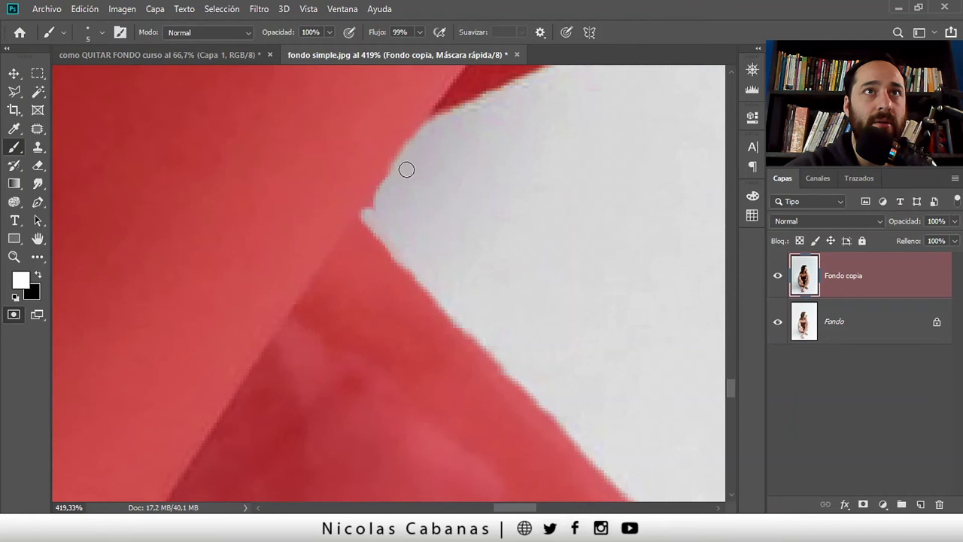
scroll(431, 150, "down", 5)
Shrink the brush and clear the red overlay from the gap along the arm's edge.
scroll(431, 150, "down", 3)
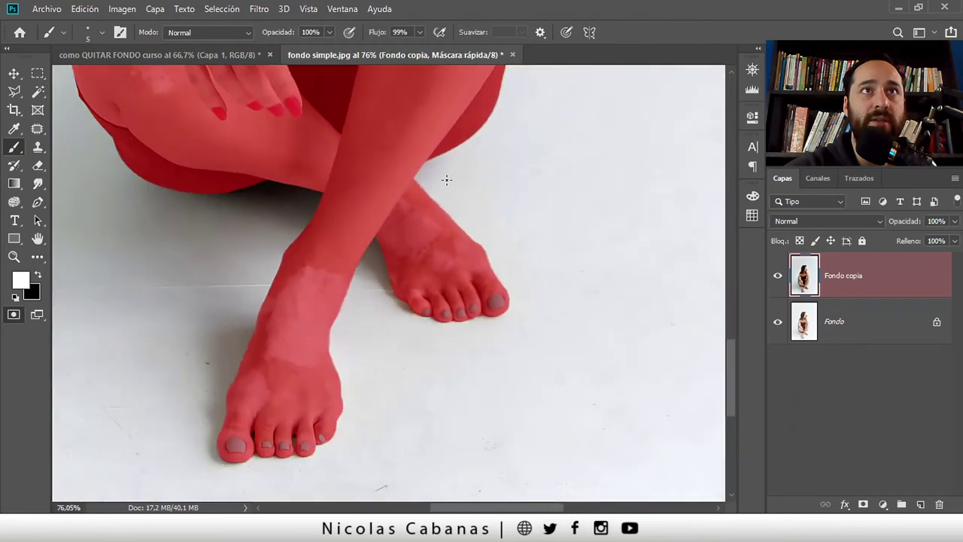
scroll(408, 456, "up", 5)
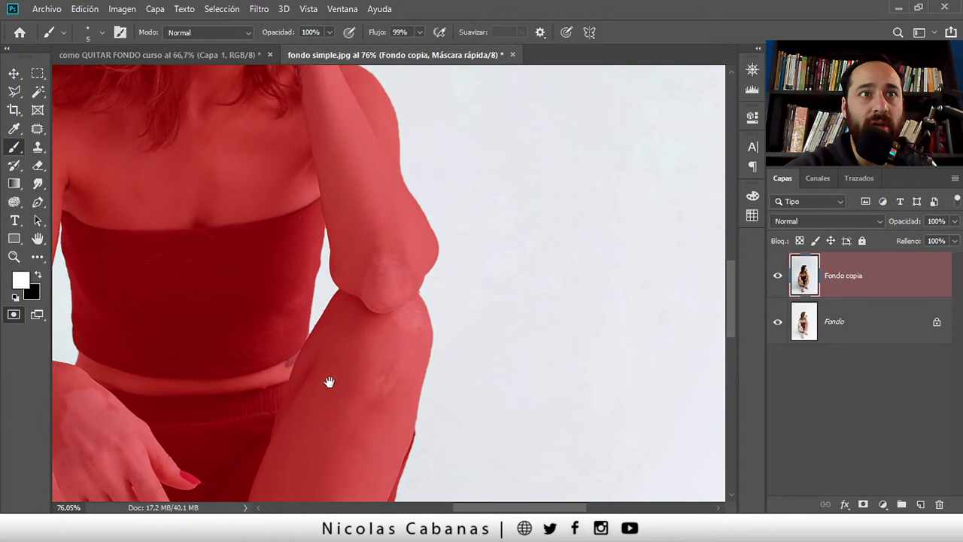
scroll(376, 329, "up", 2)
scroll(361, 286, "up", 3)
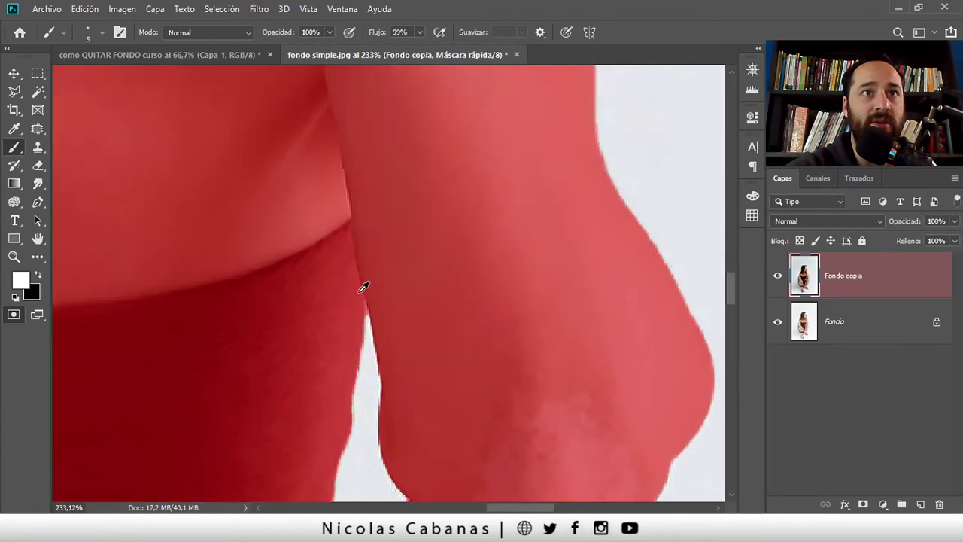
scroll(378, 319, "up", 3)
right_click(374, 342, "alt")
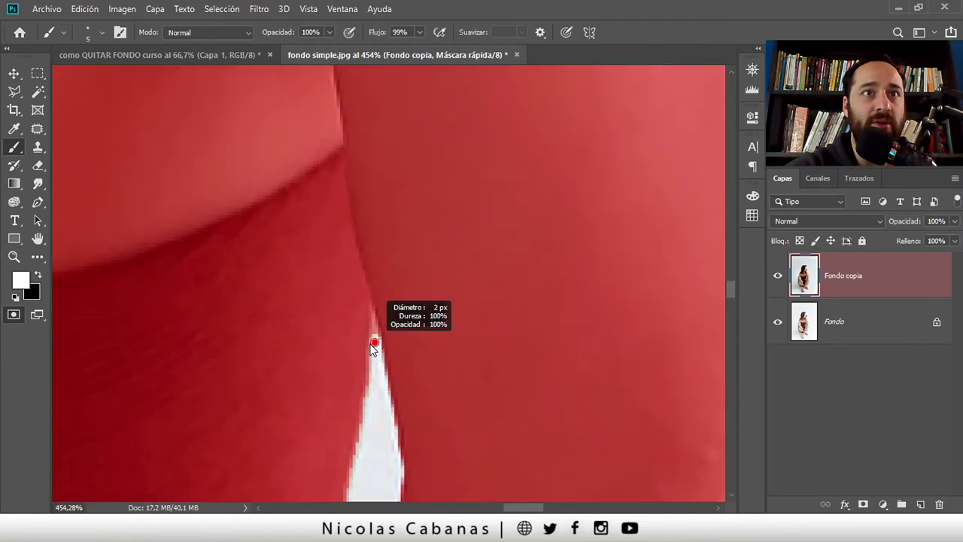
scroll(374, 344, "up", 2)
scroll(378, 335, "up", 2)
mouse_move(383, 294)
left_mouse_down()
mouse_move(377, 269)
mouse_move(388, 329)
left_mouse_up()
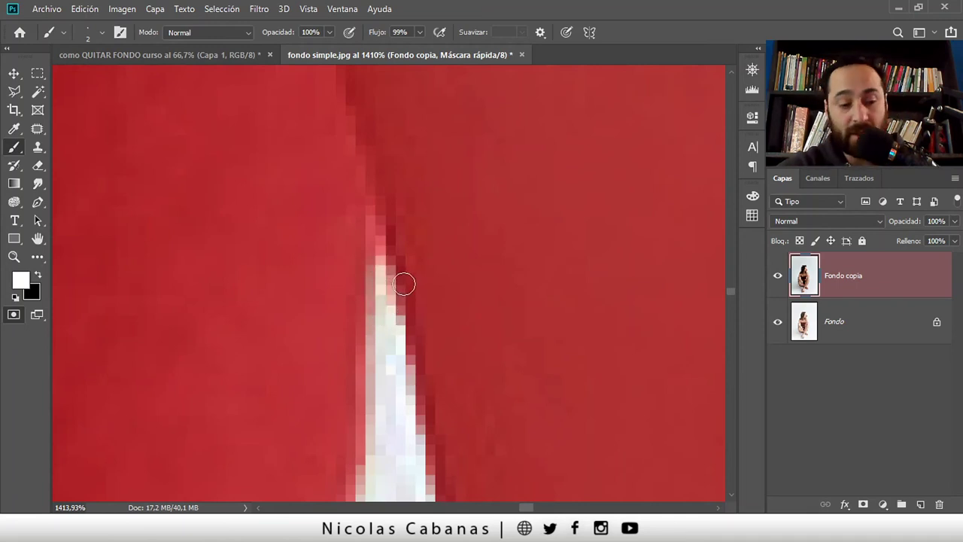
Zoom out and pan across the head, face and torso to review the full masked figure.
scroll(437, 216, "down", 3)
scroll(437, 216, "down", 3)
scroll(398, 218, "down", 3)
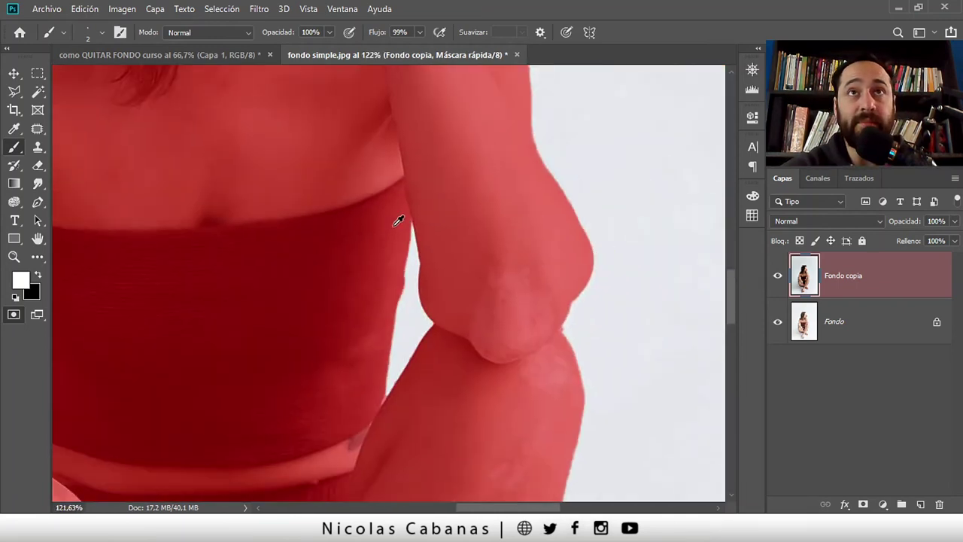
scroll(435, 370, "down", 2)
mouse_move(434, 370)
left_mouse_down()
mouse_move(359, 247)
mouse_move(408, 464)
left_mouse_up()
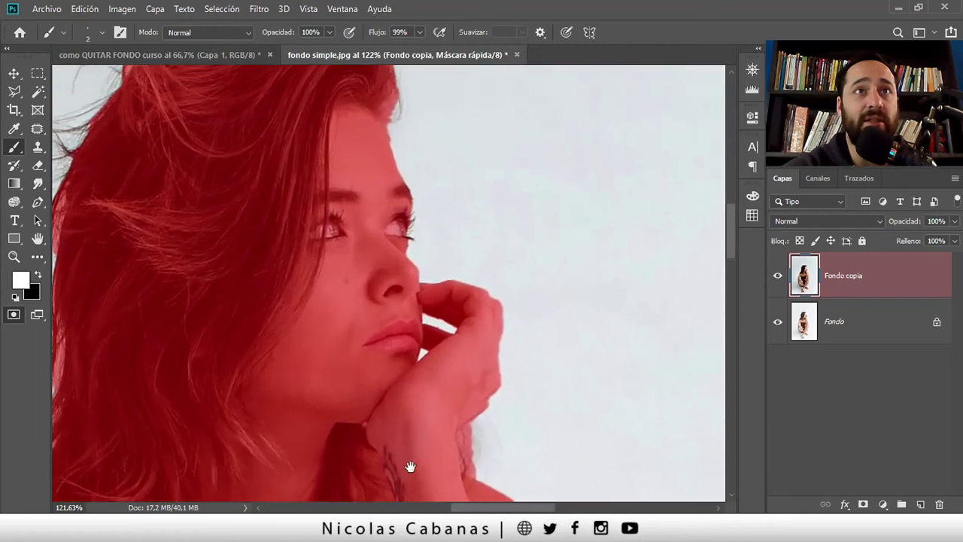
left_click_drag(234, 260, 400, 377)
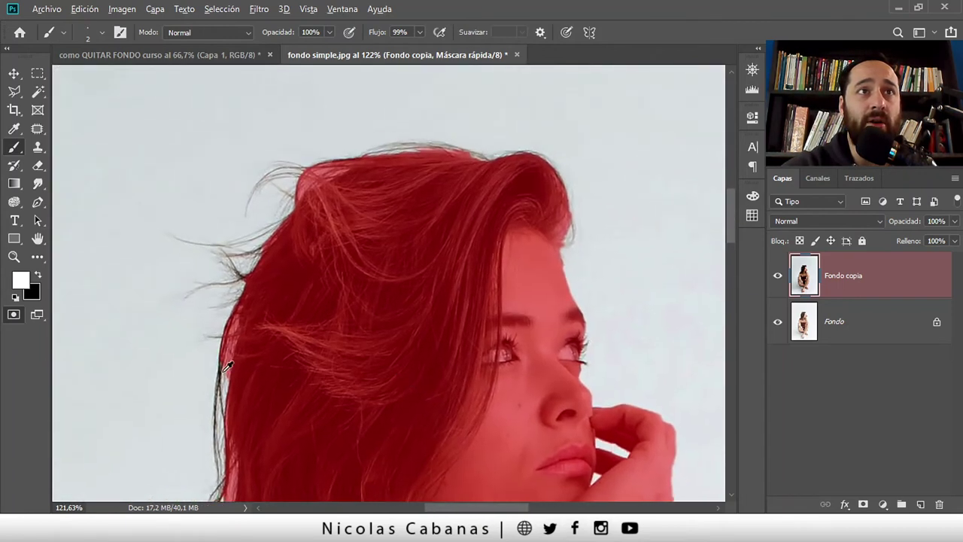
scroll(225, 366, "down", 3)
scroll(329, 183, "down", 3)
scroll(359, 179, "down", 3)
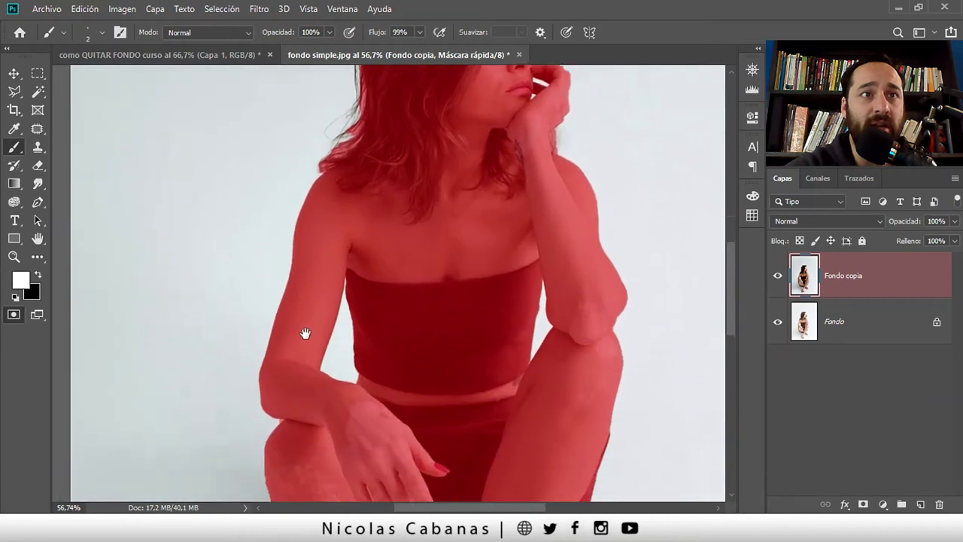
scroll(325, 259, "down", 3)
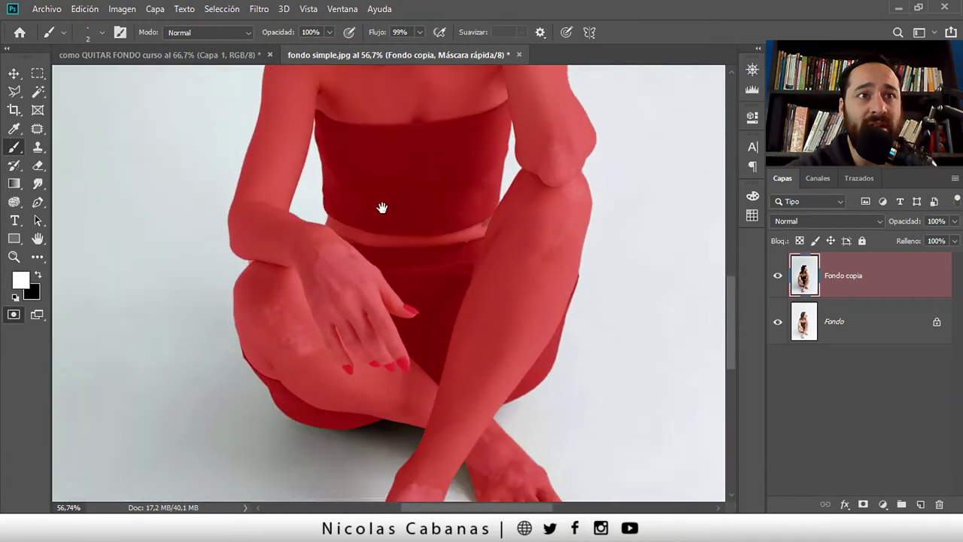
scroll(381, 206, "down", 2)
scroll(394, 133, "up", 1)
mouse_move(367, 192)
left_mouse_down()
mouse_move(282, 331)
mouse_move(286, 402)
mouse_move(294, 374)
left_mouse_up()
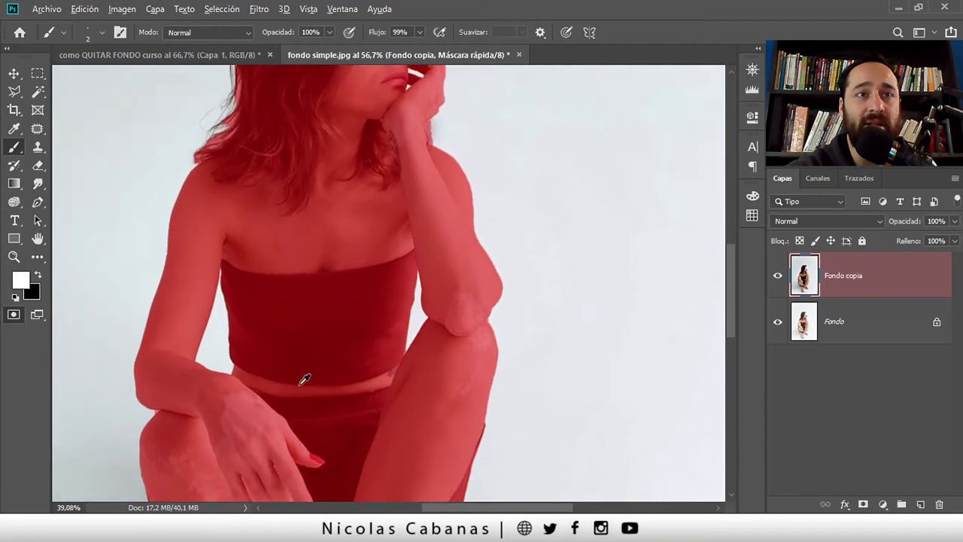
scroll(305, 384, "down", 5)
scroll(343, 336, "down", 1)
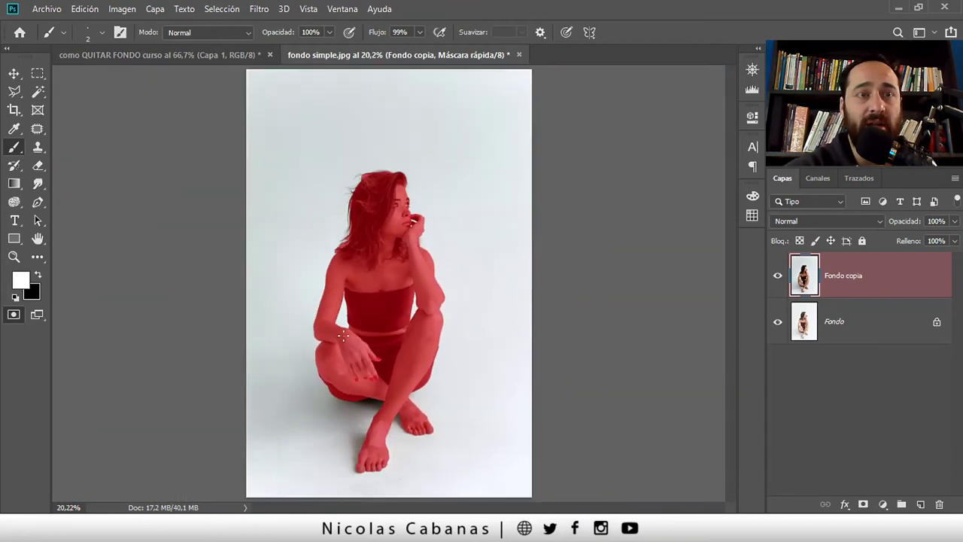
Exit Quick Mask to load the selection, zoom onto the head, and pick the Magic Wand.
left_click(13, 315)
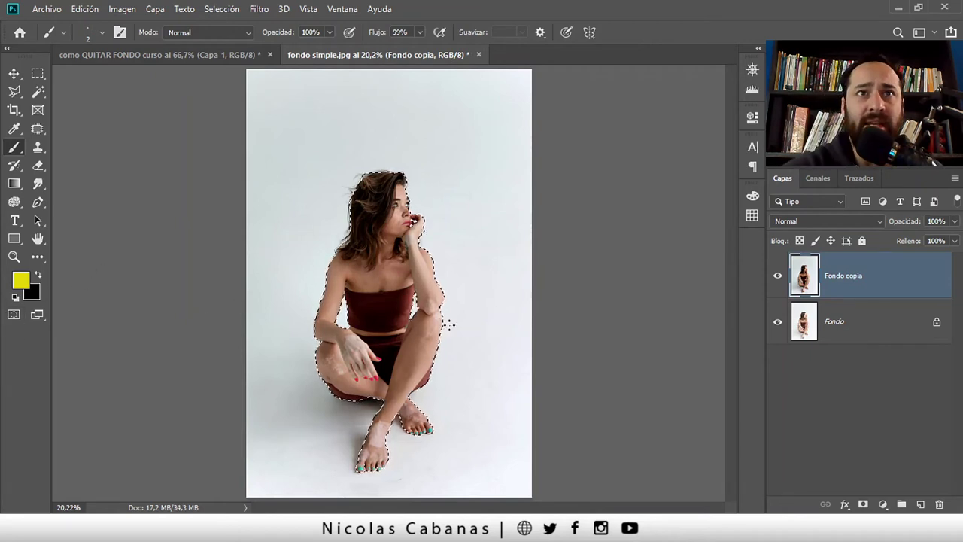
key("z")
left_click_drag(398, 155, 410, 150)
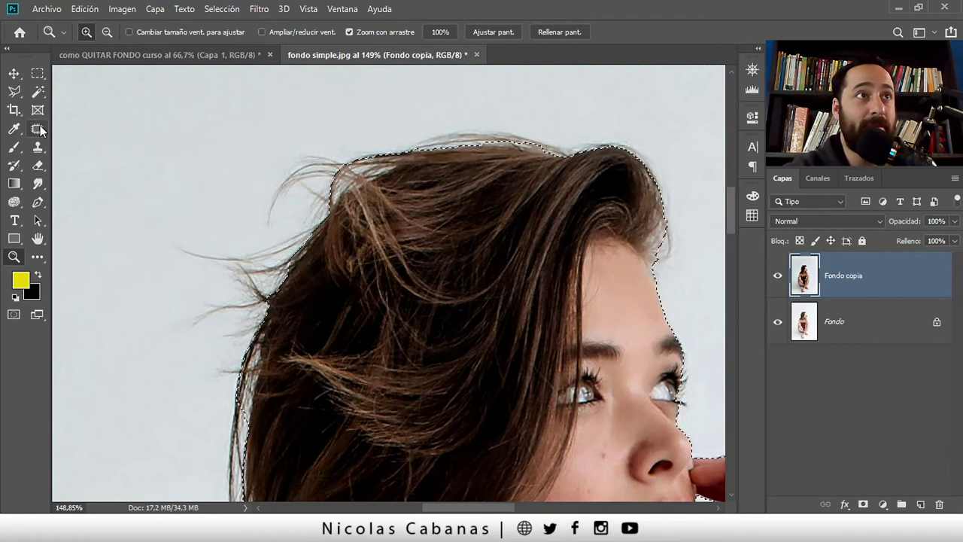
left_click(38, 91)
left_click(97, 106)
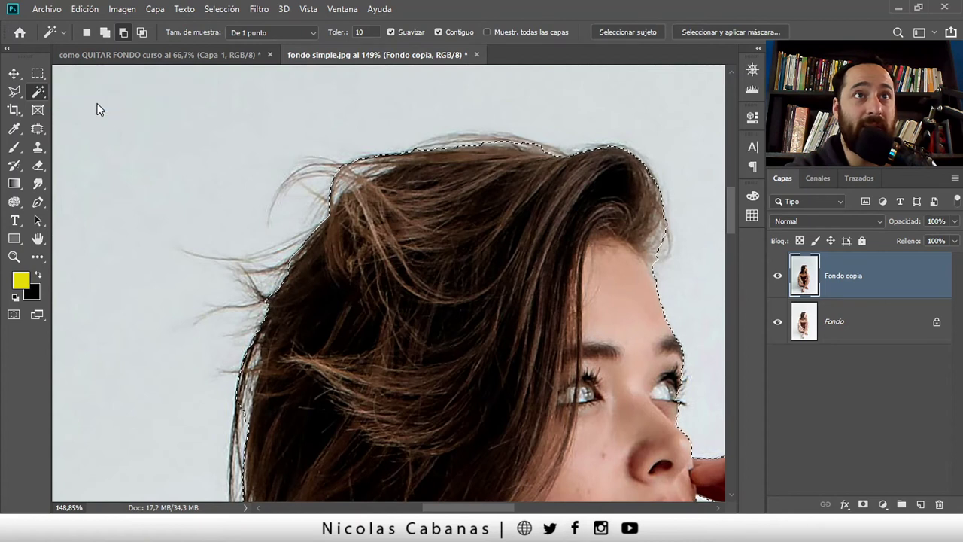
In Select and Mask, refine the top hair fringe and stray strands with a 20 px Refine Edge Brush.
left_click(716, 31)
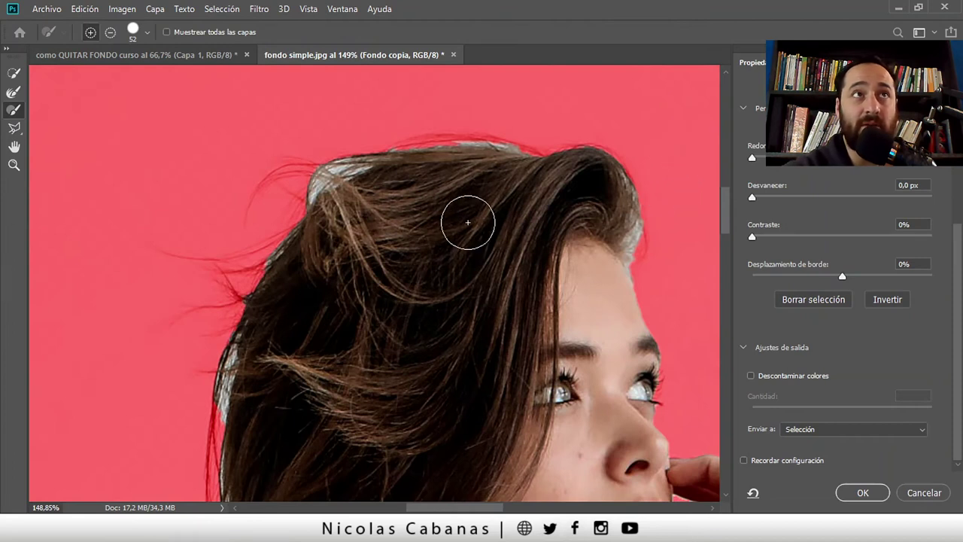
left_click(12, 94)
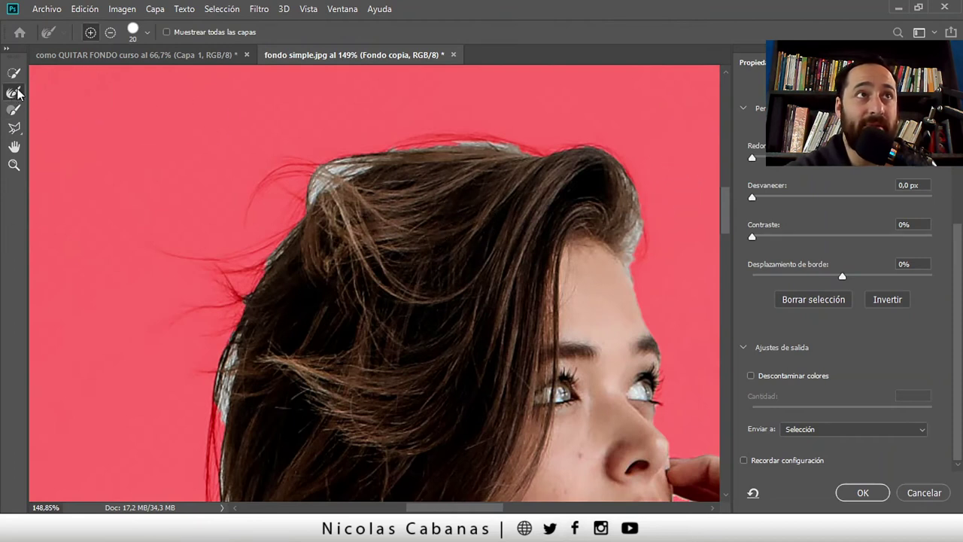
mouse_move(535, 154)
left_mouse_down()
mouse_move(478, 141)
mouse_move(403, 145)
mouse_move(316, 169)
mouse_move(357, 165)
mouse_move(316, 208)
mouse_move(315, 181)
left_mouse_up()
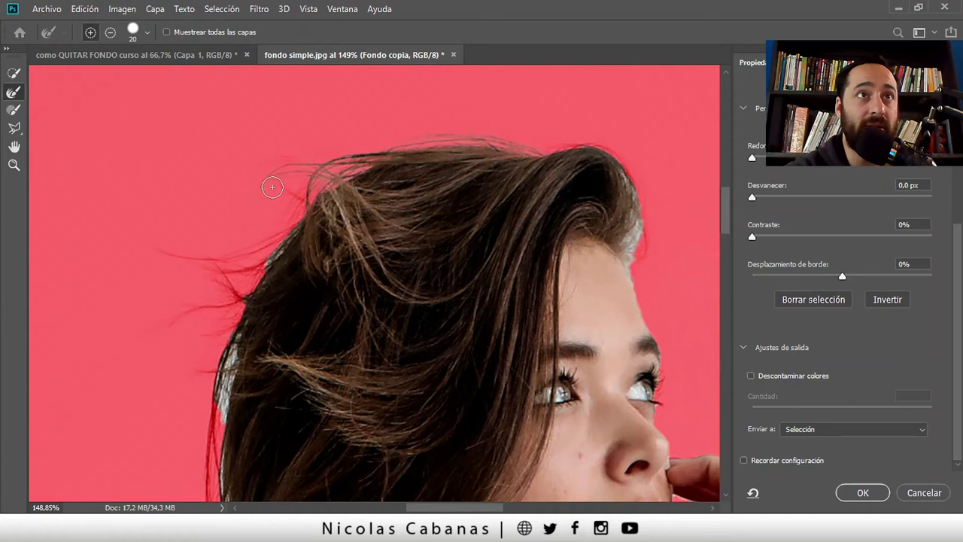
left_click_drag(289, 235, 268, 252)
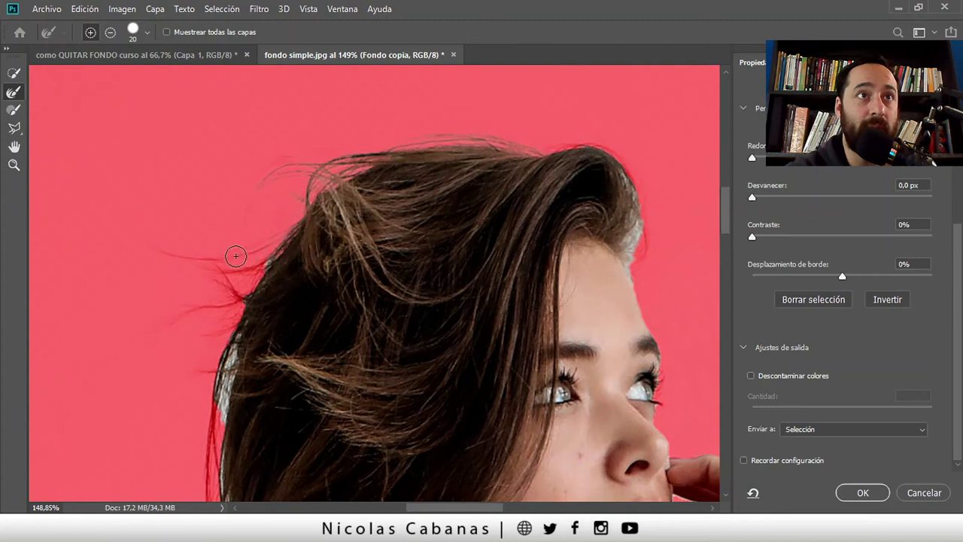
left_click_drag(185, 263, 151, 253)
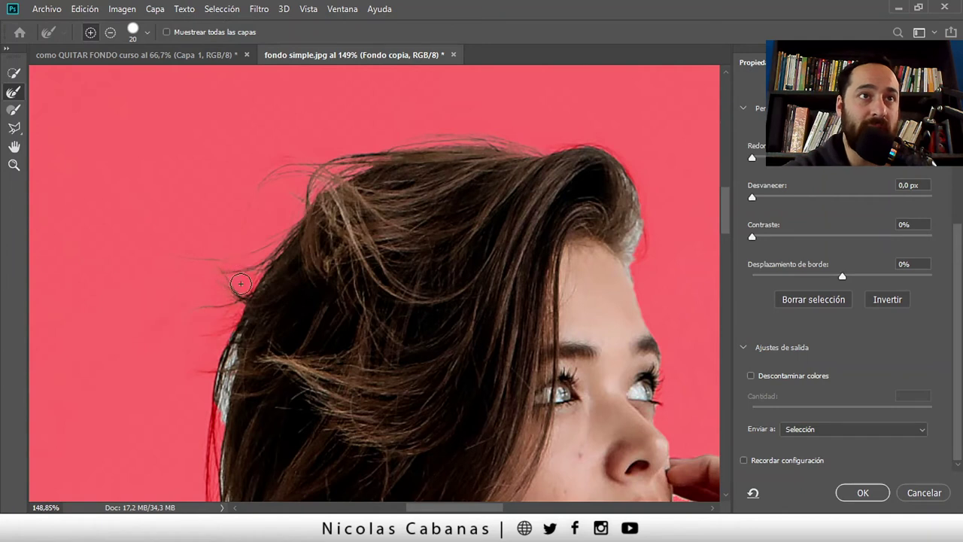
left_click_drag(279, 402, 406, 301)
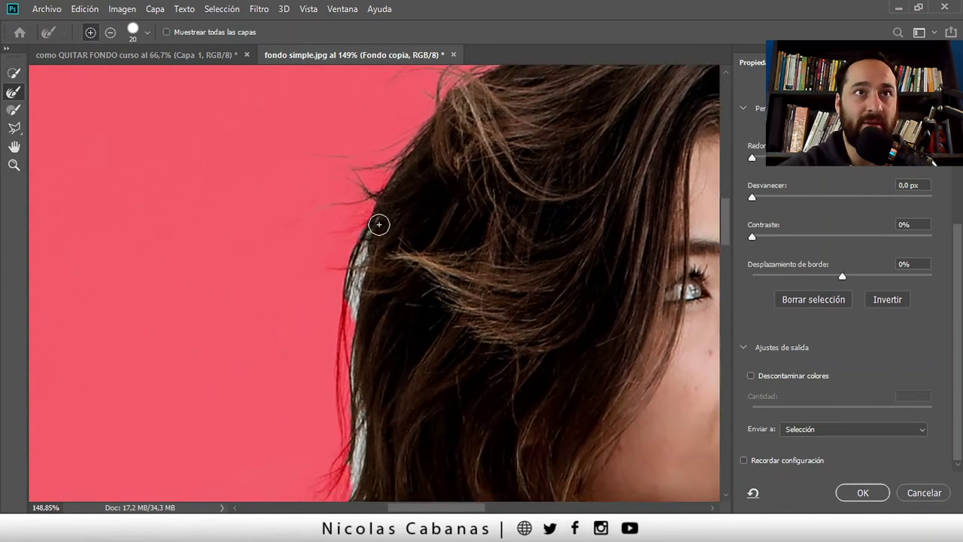
Refine the white halo down the left hair edge to the strands over the shoulder.
left_click_drag(341, 321, 371, 233)
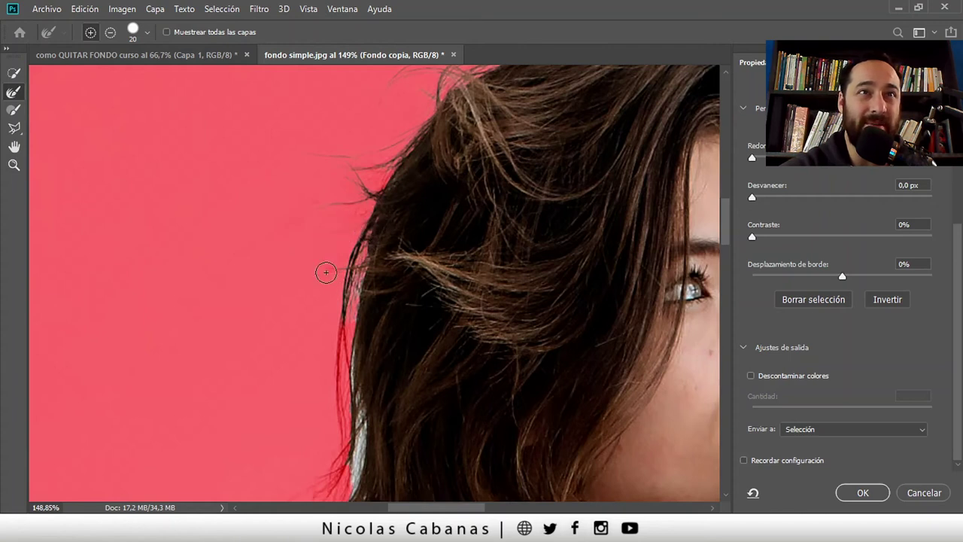
mouse_move(347, 371)
left_mouse_down()
mouse_move(355, 438)
mouse_move(391, 344)
mouse_move(395, 301)
left_mouse_up()
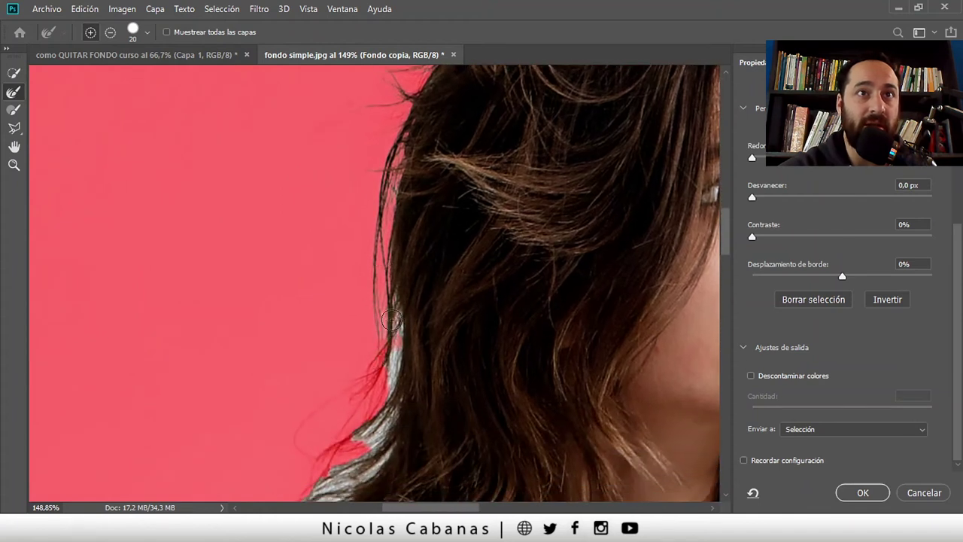
mouse_move(389, 386)
left_mouse_down()
mouse_move(425, 346)
mouse_move(371, 372)
mouse_move(407, 350)
left_mouse_up()
left_click_drag(422, 423, 485, 320)
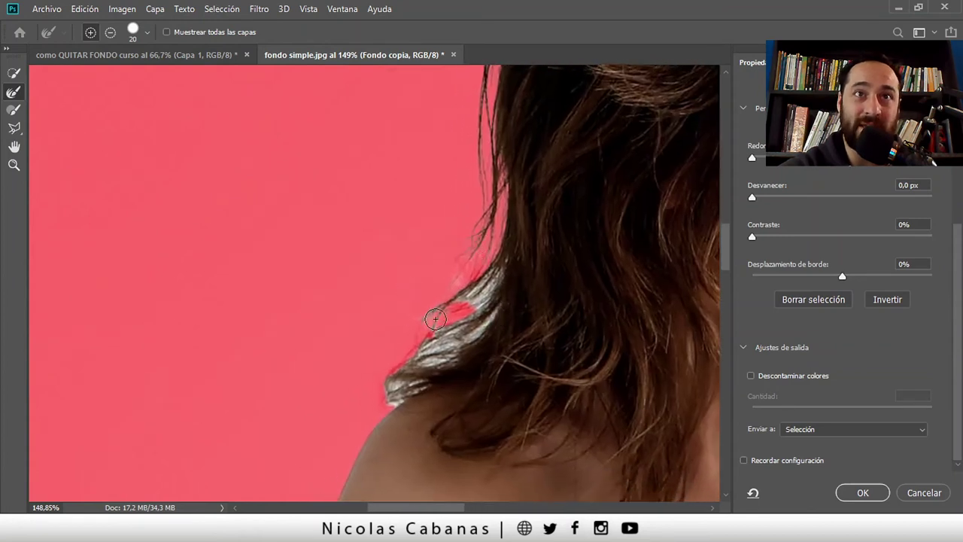
left_click_drag(476, 297, 498, 268)
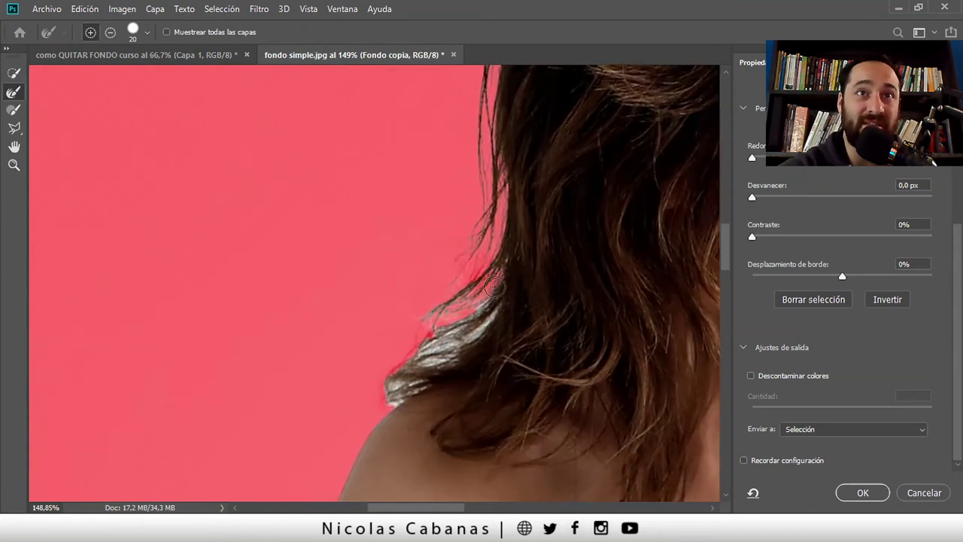
mouse_move(445, 318)
left_mouse_down()
mouse_move(418, 342)
mouse_move(468, 344)
mouse_move(494, 322)
mouse_move(402, 365)
left_mouse_up()
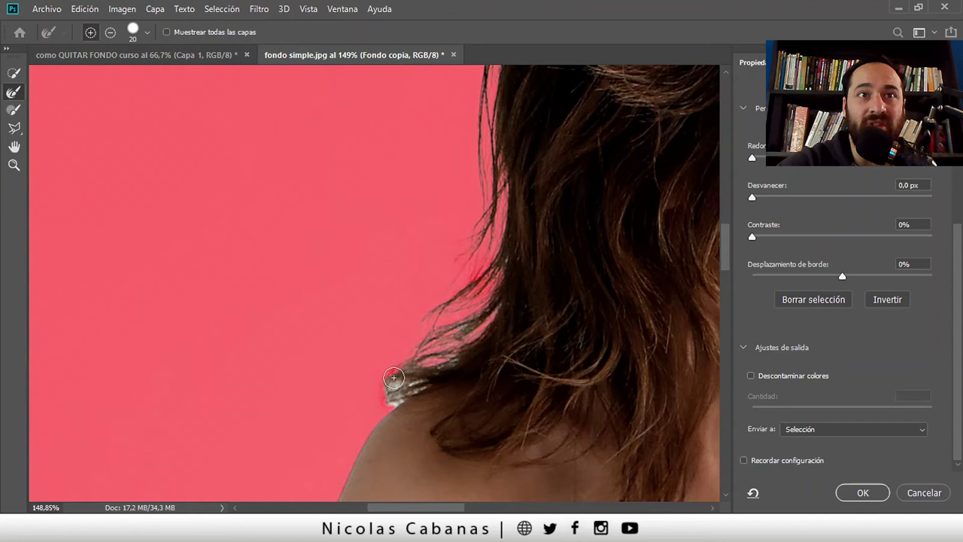
mouse_move(386, 398)
left_mouse_down()
mouse_move(420, 377)
mouse_move(428, 390)
mouse_move(444, 385)
left_mouse_up()
Refine the hair tips falling over the shoulder.
scroll(430, 413, "up", 1)
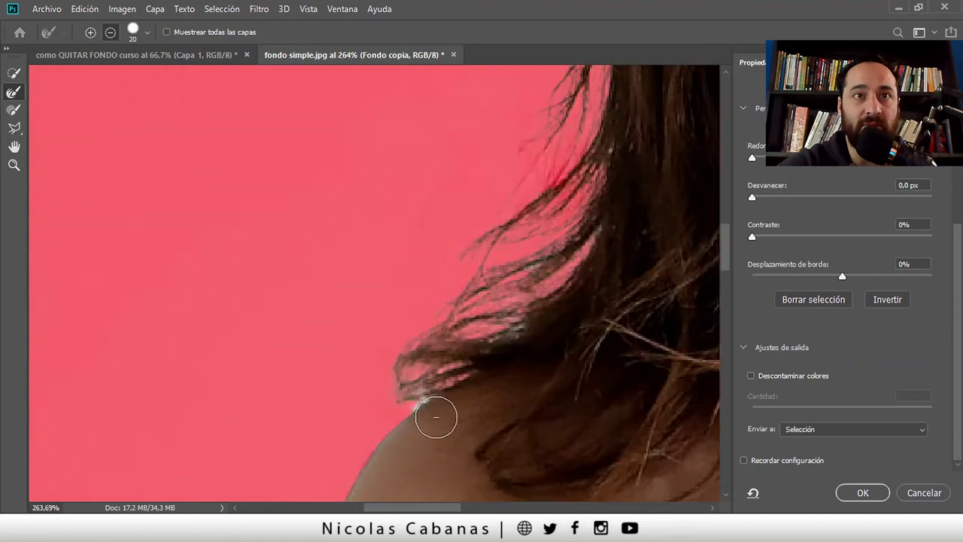
scroll(419, 404, "up", 2)
scroll(405, 389, "up", 2)
mouse_move(396, 378)
left_mouse_down()
mouse_move(419, 376)
mouse_move(354, 354)
left_mouse_up()
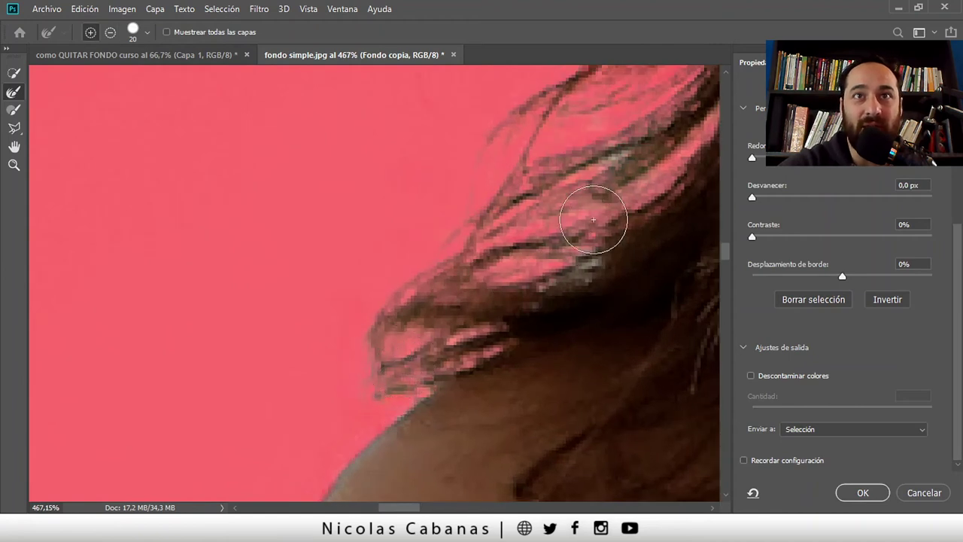
left_click_drag(520, 254, 437, 349)
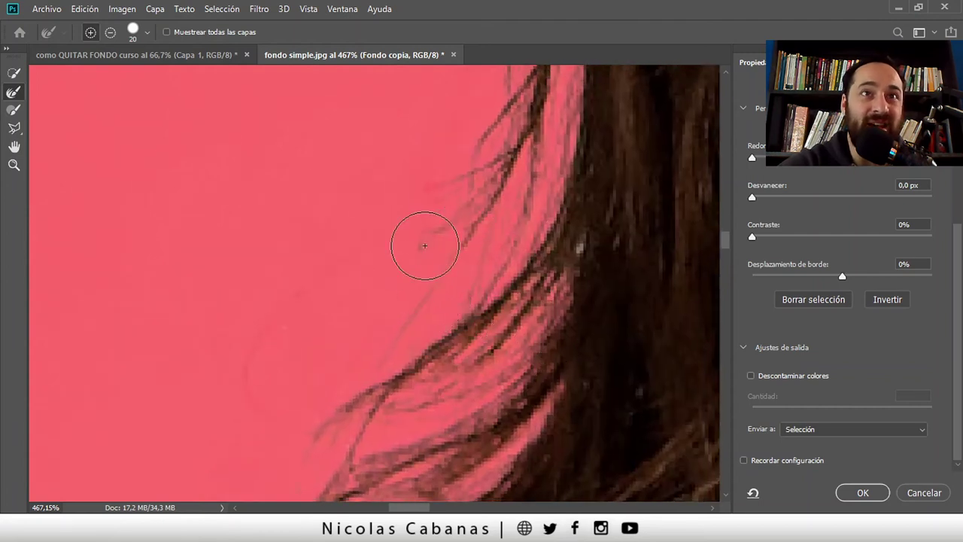
Remove the white halo along the forehead hairline.
scroll(439, 247, "down", 1)
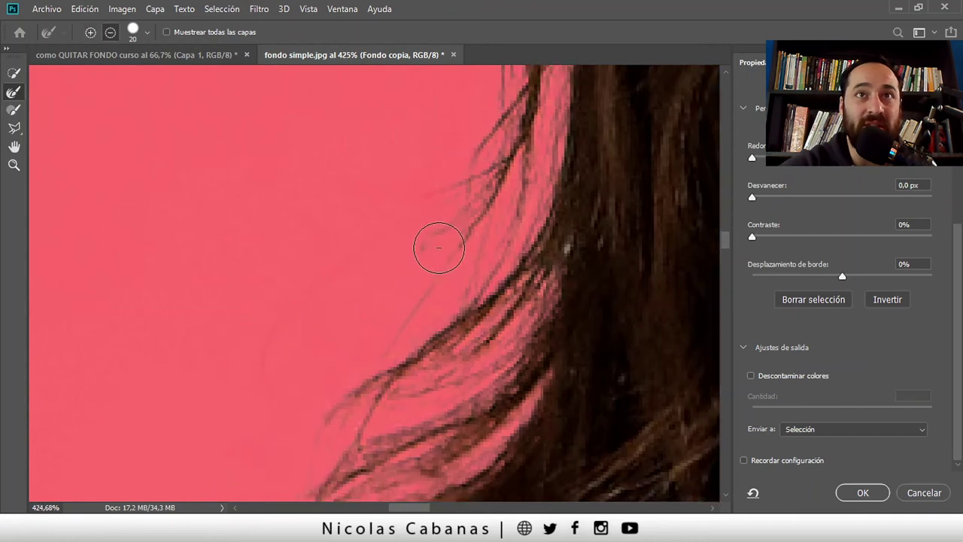
scroll(438, 247, "down", 3)
left_click_drag(528, 207, 400, 344)
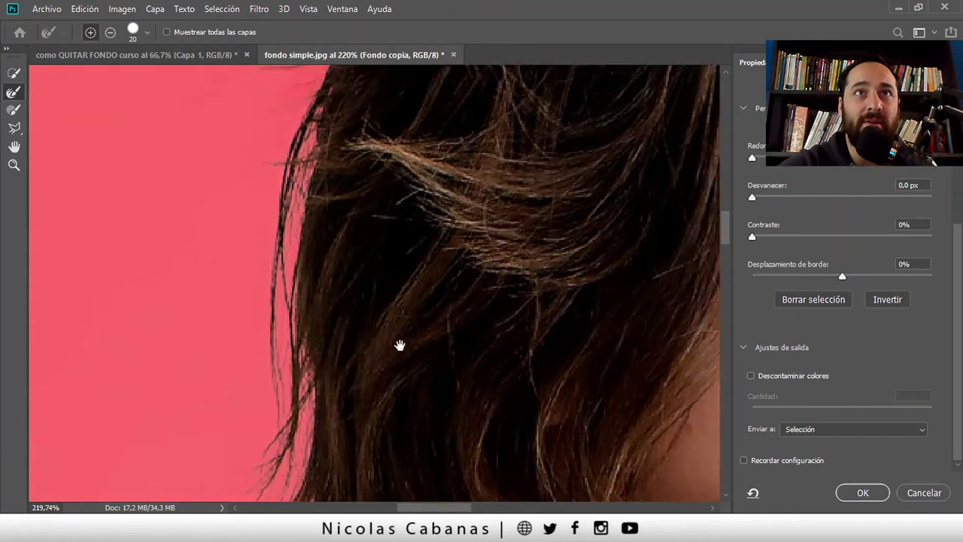
mouse_move(434, 172)
left_mouse_down()
mouse_move(365, 360)
mouse_move(333, 291)
mouse_move(263, 286)
left_mouse_up()
scroll(548, 320, "up", 3)
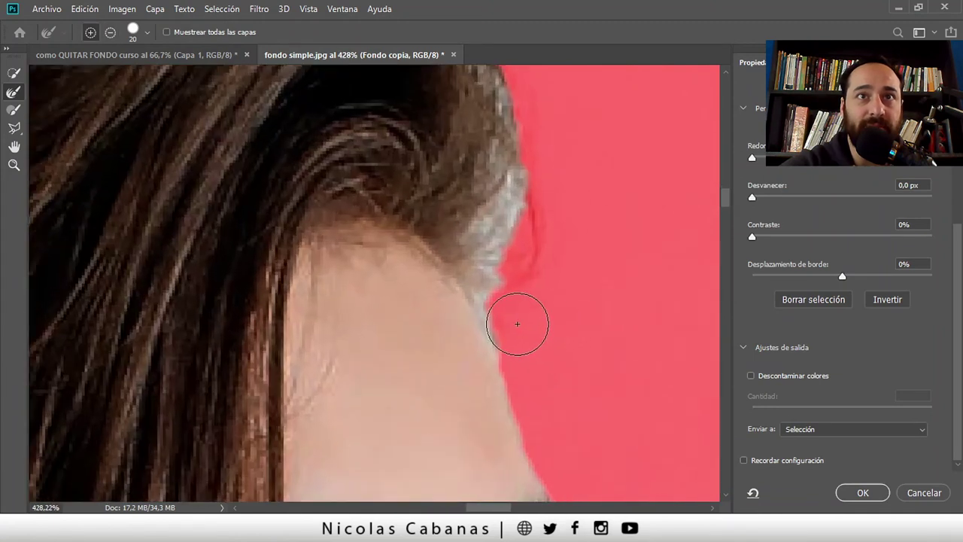
mouse_move(515, 243)
left_mouse_down()
mouse_move(527, 161)
mouse_move(504, 244)
left_mouse_up()
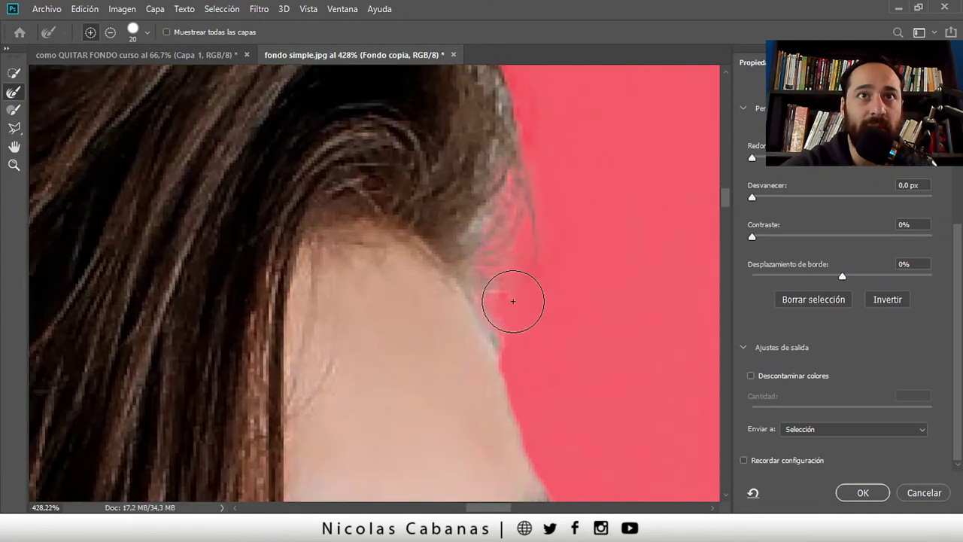
mouse_move(523, 338)
left_mouse_down()
mouse_move(494, 236)
mouse_move(511, 97)
mouse_move(502, 323)
mouse_move(516, 335)
mouse_move(517, 305)
left_mouse_up()
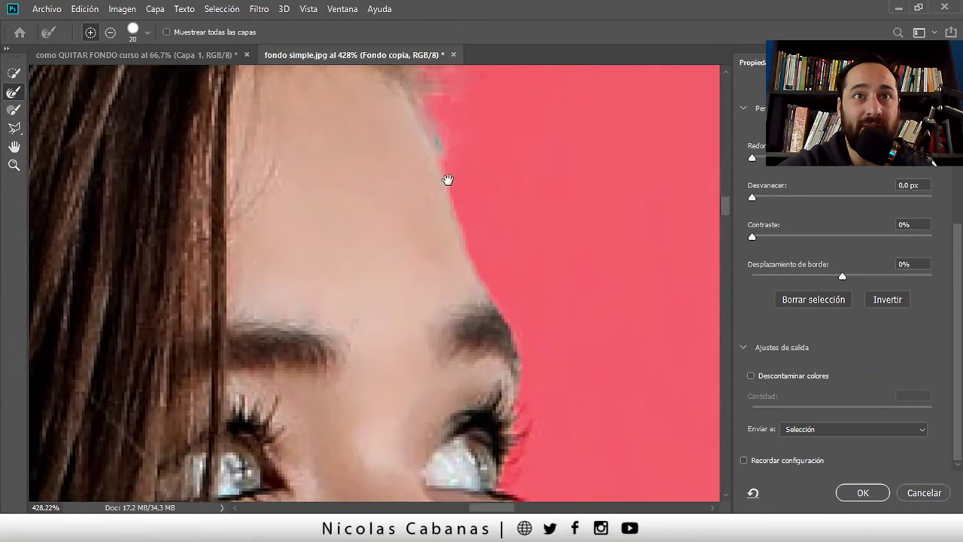
Shrink the brush to 13 px and refine the background gap between lips and fingers.
left_click_drag(517, 403, 468, 233)
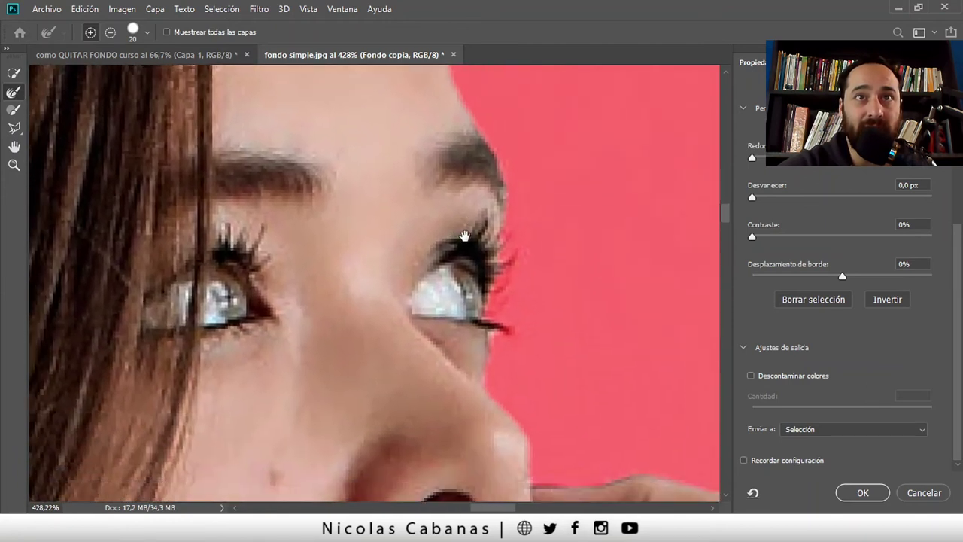
left_click(147, 33)
left_click_drag(87, 72, 78, 73)
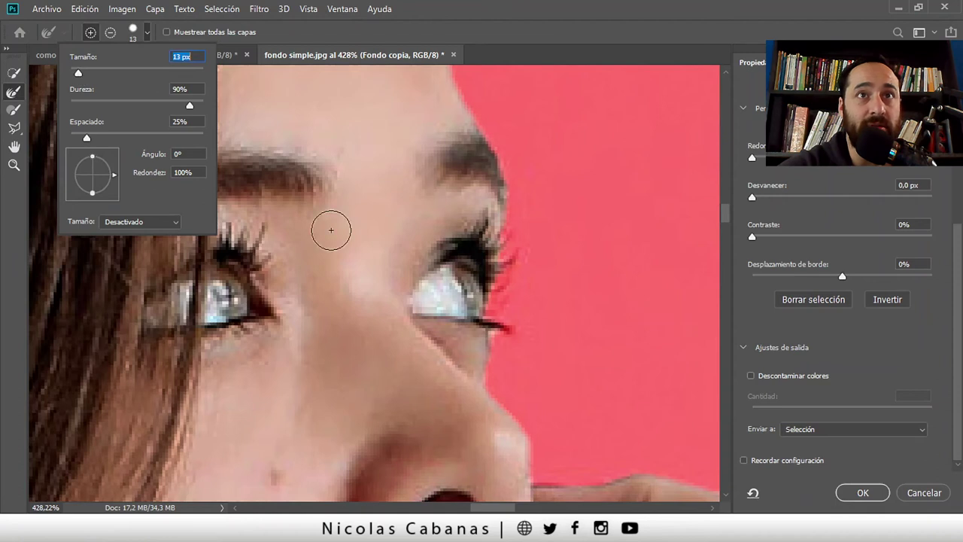
left_click(489, 257)
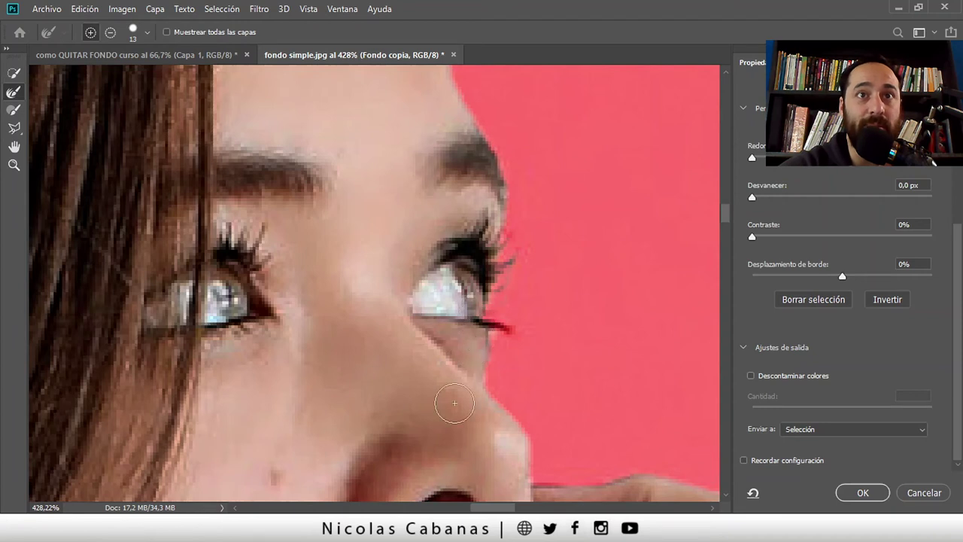
scroll(401, 217, "down", 5)
scroll(441, 312, "down", 3)
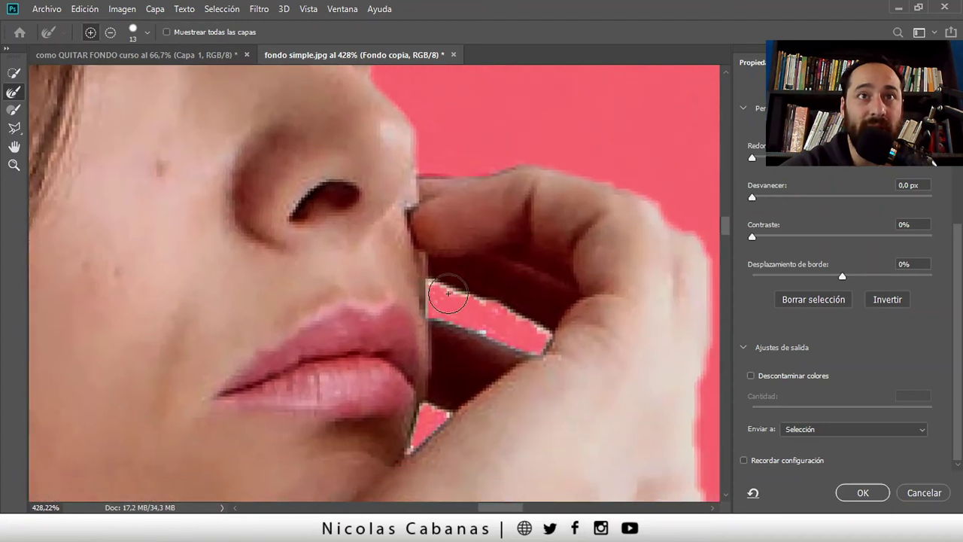
mouse_move(478, 302)
left_mouse_down()
mouse_move(516, 319)
mouse_move(537, 344)
mouse_move(529, 343)
left_mouse_up()
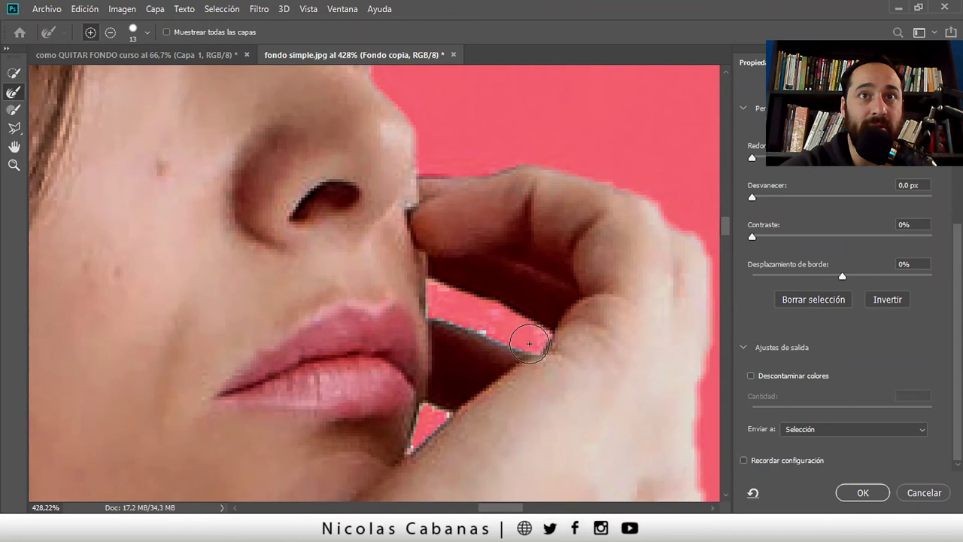
left_click_drag(434, 425, 412, 445)
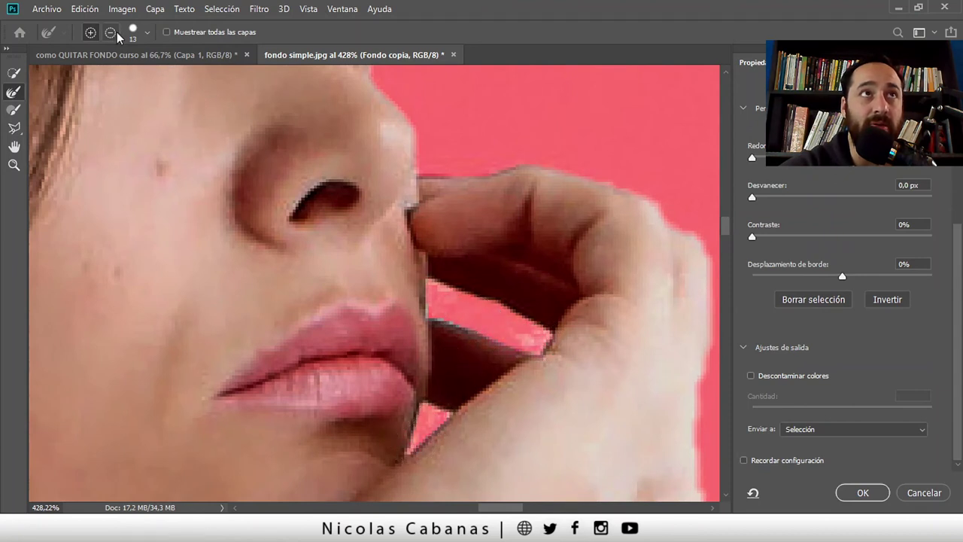
left_click_drag(539, 348, 536, 343)
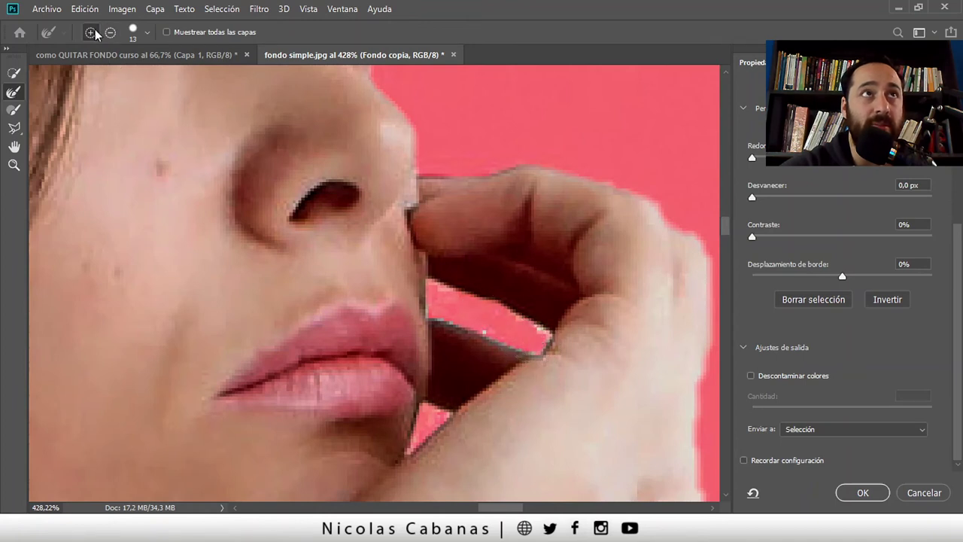
left_click_drag(518, 326, 495, 320)
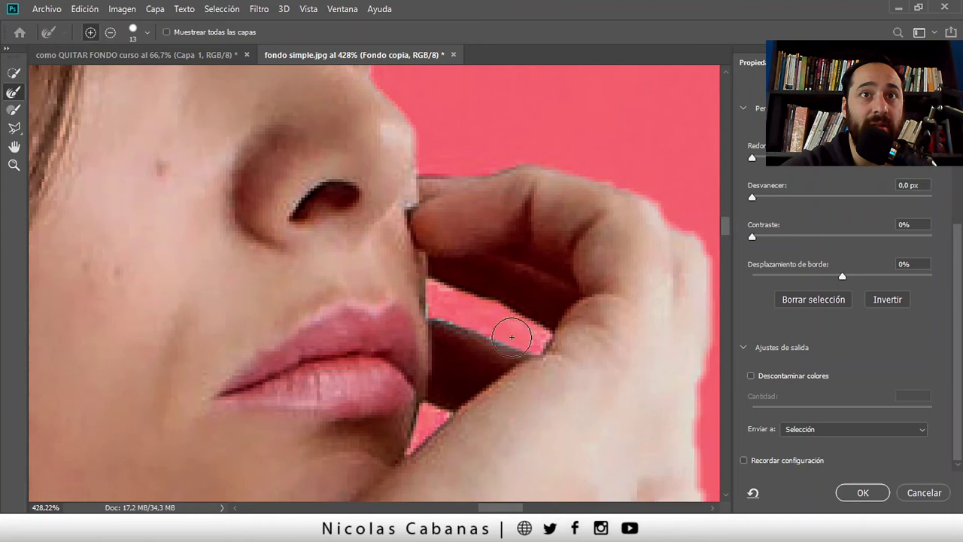
Clean the white fringe along the wrist edge with the brush in subtract mode.
key("alt")
scroll(495, 320, "down", 5)
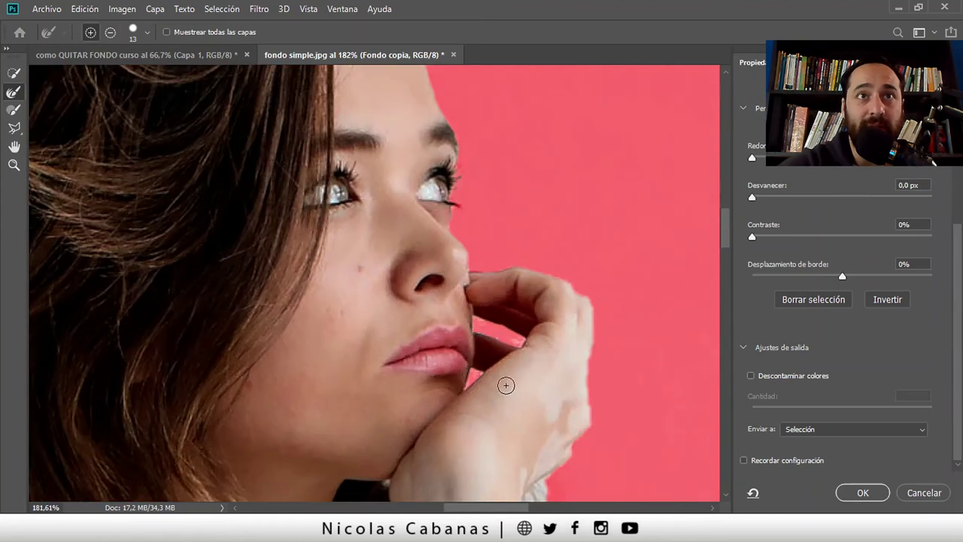
scroll(505, 383, "up", 2)
scroll(578, 346, "down", 1)
scroll(578, 346, "up", 2)
scroll(523, 311, "up", 2)
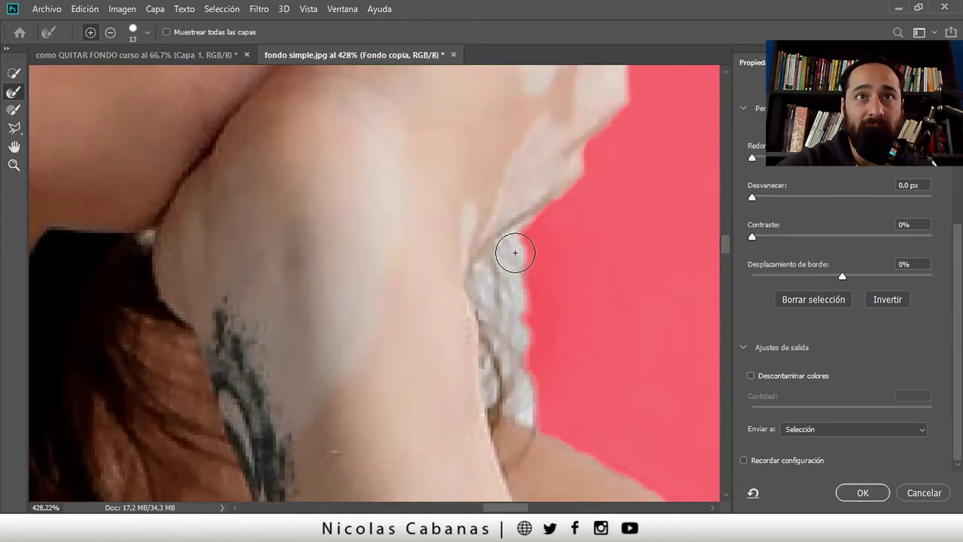
mouse_move(487, 278)
left_mouse_down()
mouse_move(514, 394)
mouse_move(527, 361)
mouse_move(522, 273)
mouse_move(586, 217)
left_mouse_up()
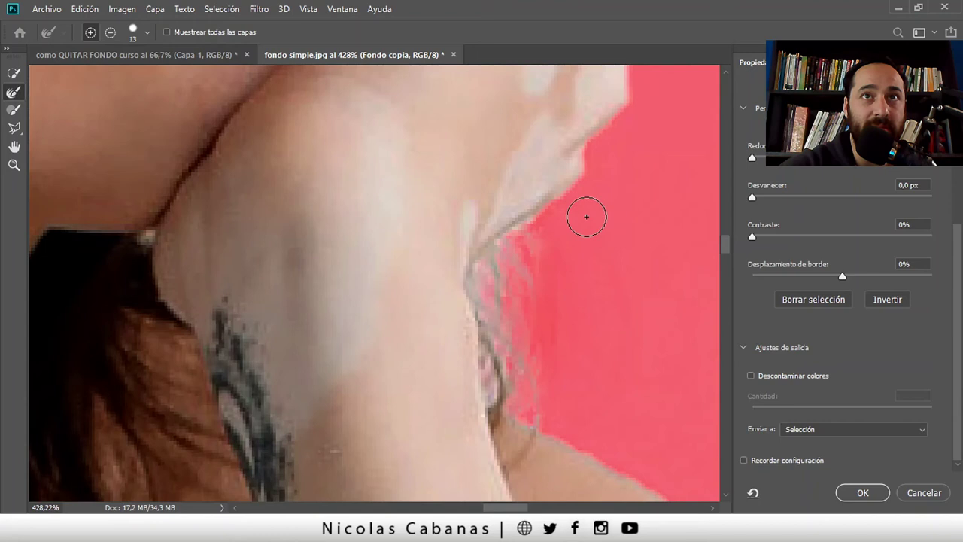
Zoom out to the whole figure, then zoom in on the knee outline to about 319%.
scroll(609, 376, "down", 3)
scroll(580, 373, "down", 3)
scroll(570, 370, "down", 3)
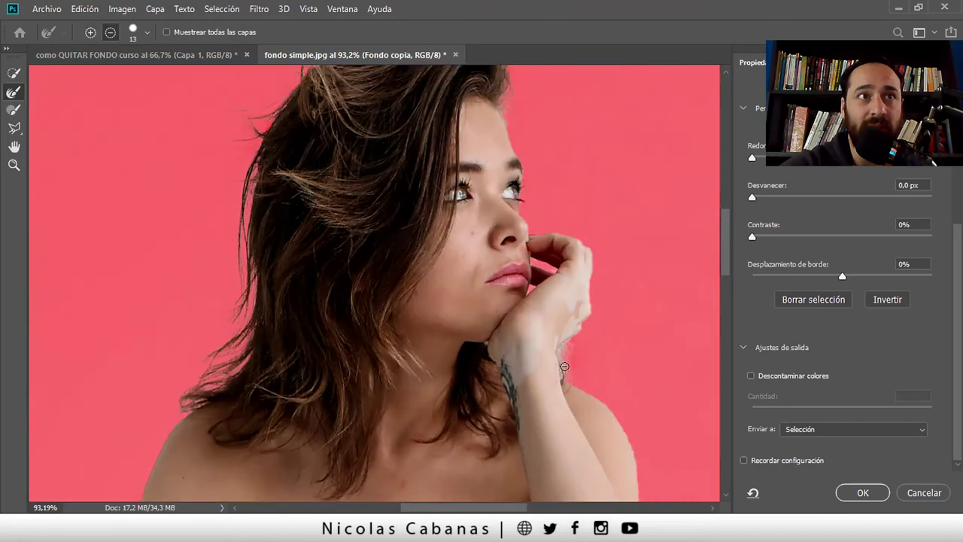
scroll(553, 370, "down", 2)
scroll(543, 370, "down", 2)
scroll(497, 301, "down", 3)
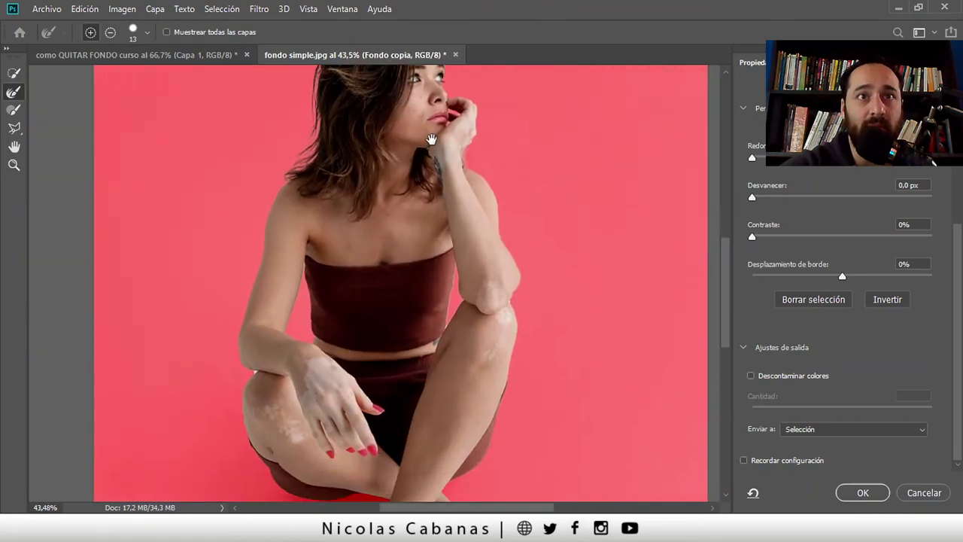
scroll(228, 386, "up", 2)
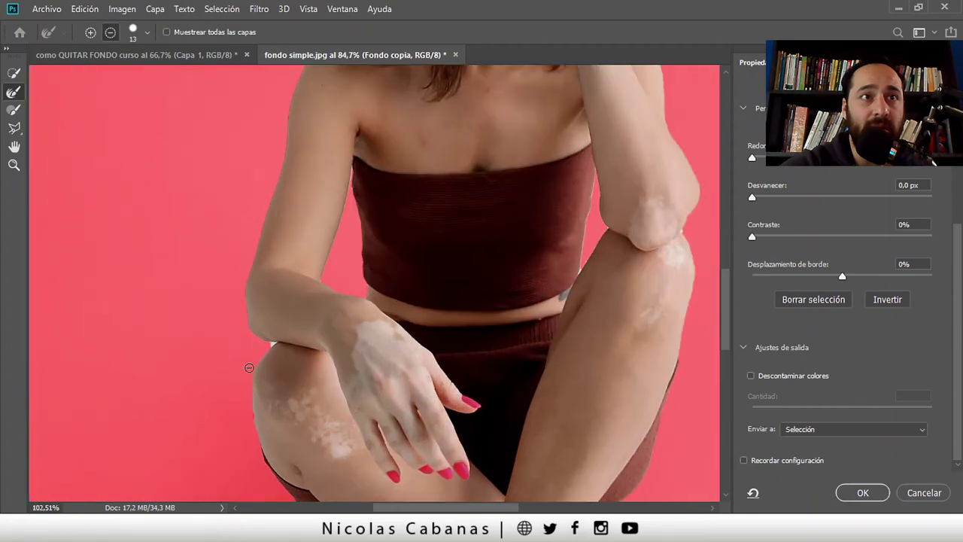
scroll(241, 380, "up", 3)
scroll(290, 365, "up", 2)
scroll(285, 316, "down", 3)
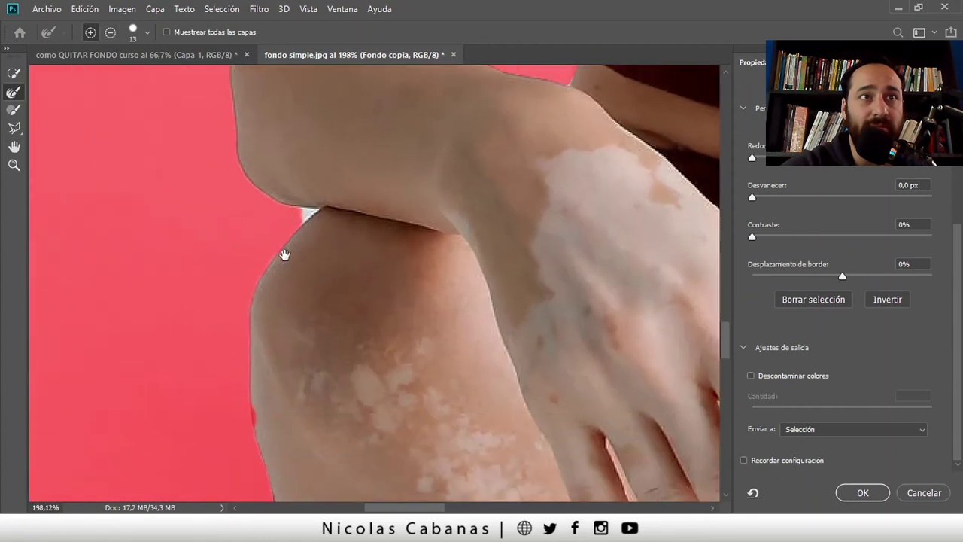
scroll(278, 301, "down", 3)
scroll(293, 316, "up", 2)
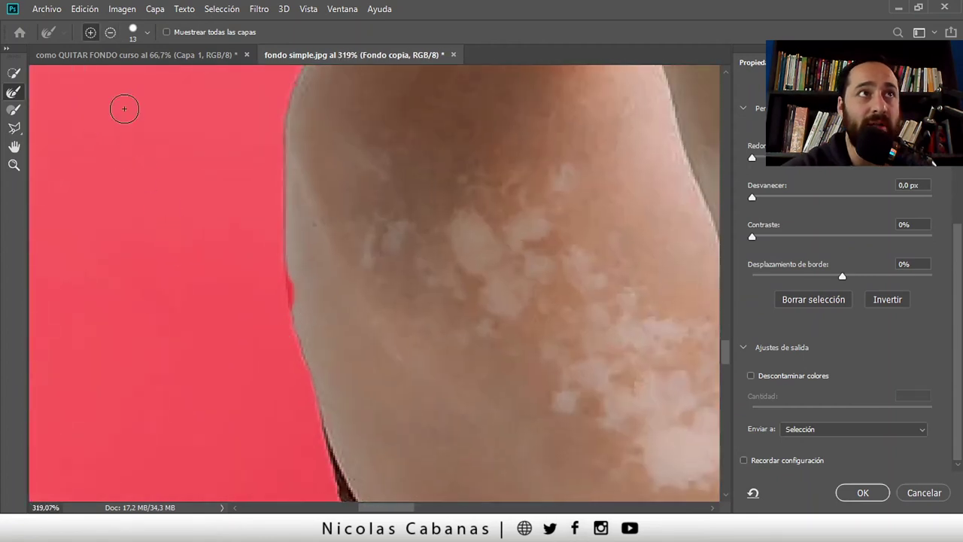
Choose the Quick Selection tool at 4 px and zoom onto the elbow–knee crease.
left_click(11, 73)
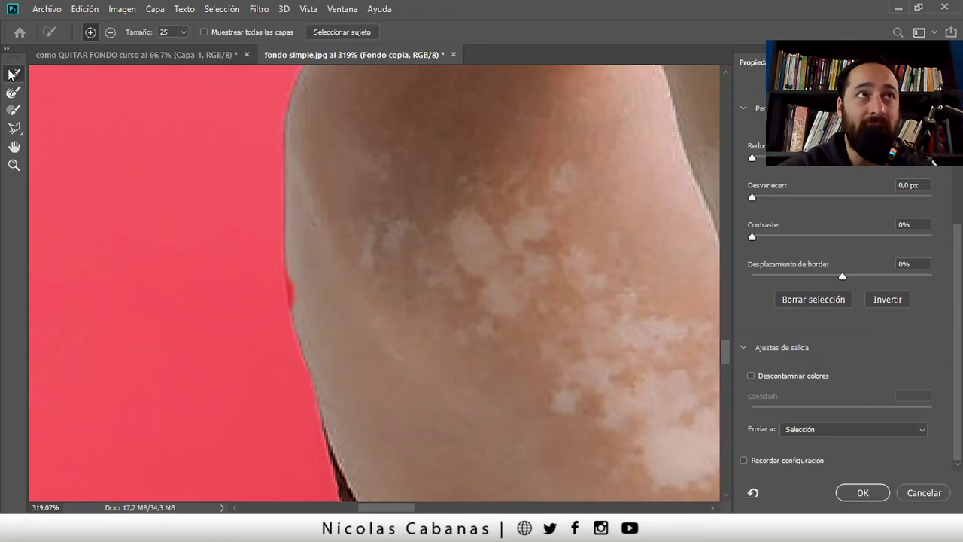
left_click_drag(299, 274, 307, 284)
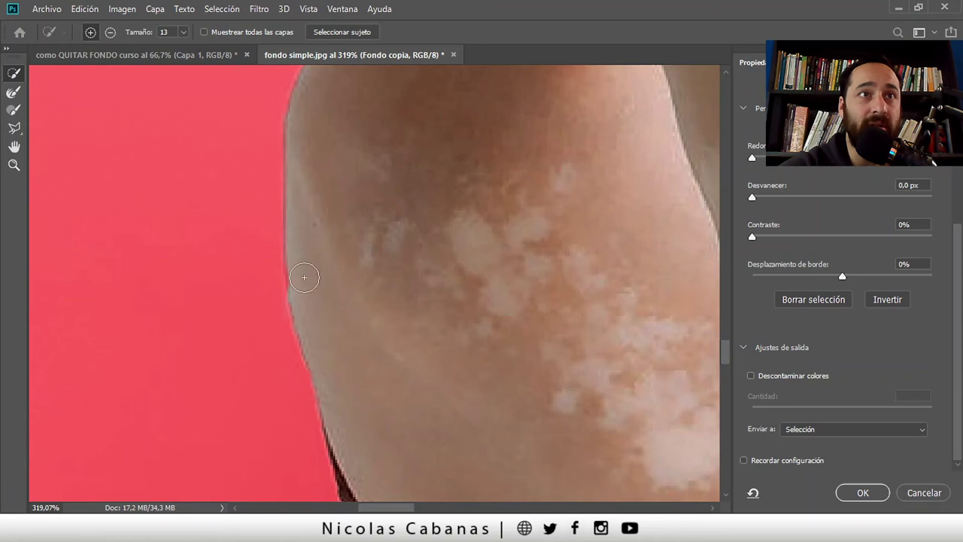
left_click_drag(334, 204, 338, 413)
scroll(389, 263, "up", 2)
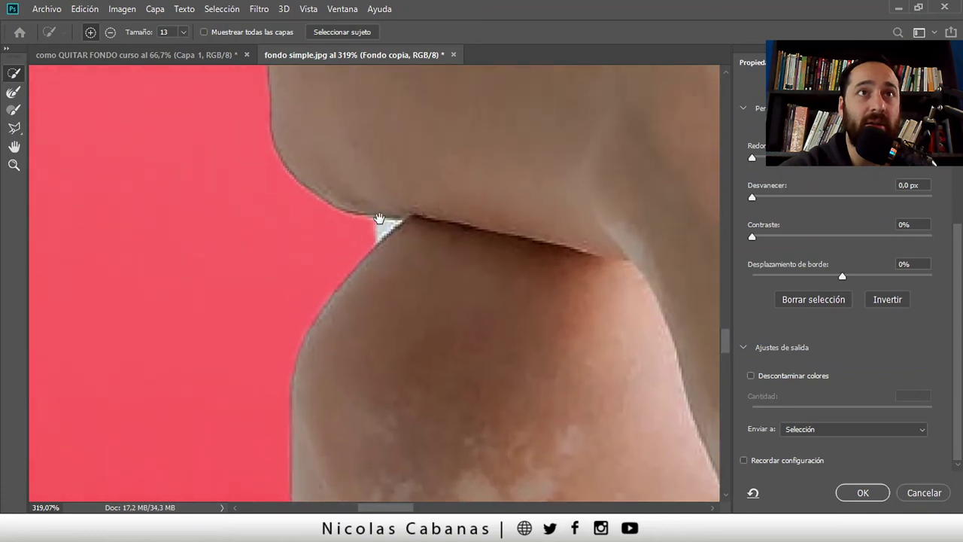
scroll(389, 264, "up", 2)
scroll(409, 285, "up", 2)
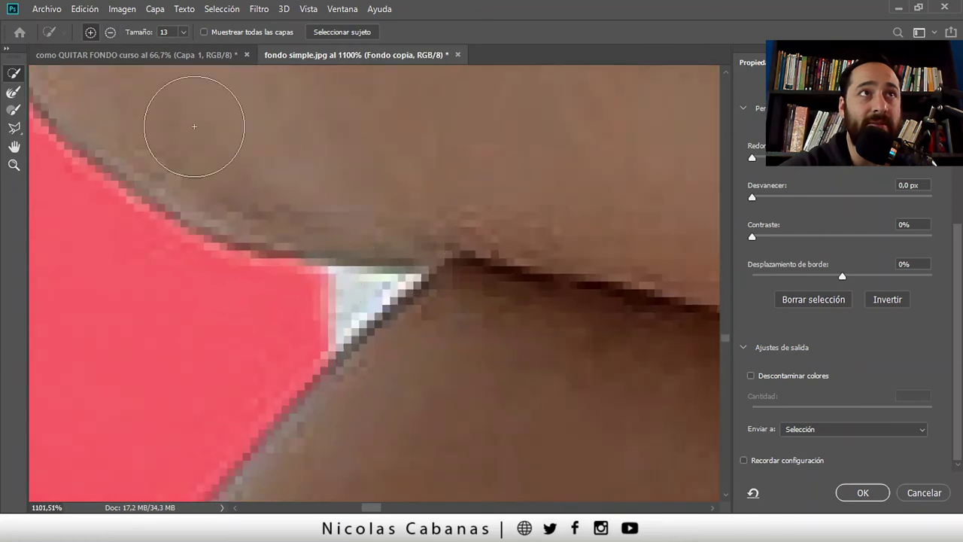
left_click_drag(298, 273, 290, 289)
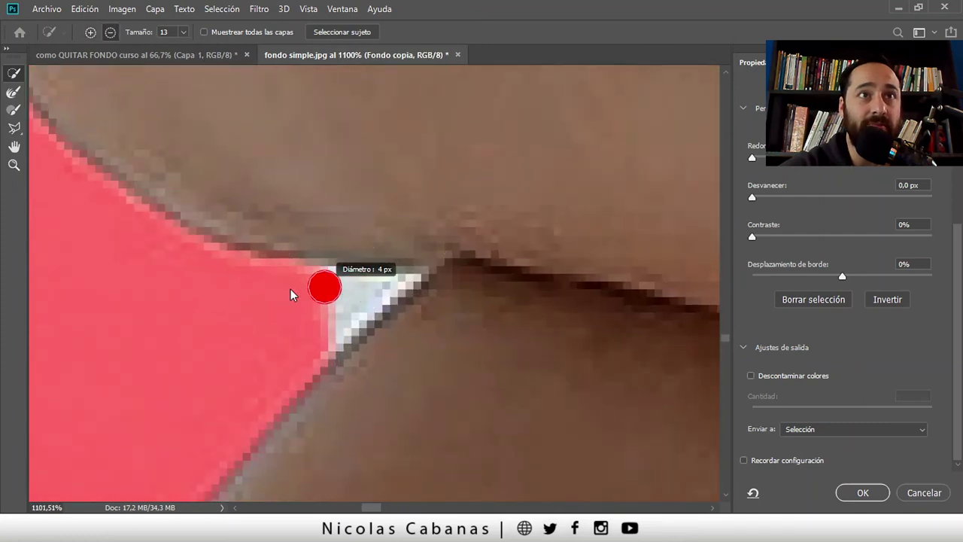
Subtract the white fringe pixels at the crease tip from the selection.
mouse_move(366, 289)
left_mouse_down()
mouse_move(383, 279)
mouse_move(333, 282)
left_mouse_up()
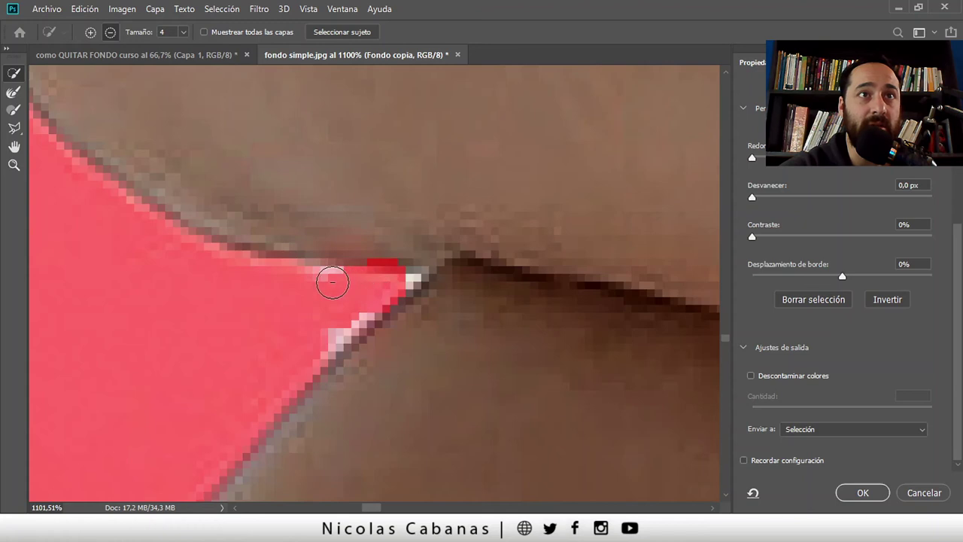
left_click_drag(338, 319, 303, 354)
mouse_move(362, 305)
left_mouse_down()
mouse_move(408, 279)
mouse_move(340, 285)
left_mouse_up()
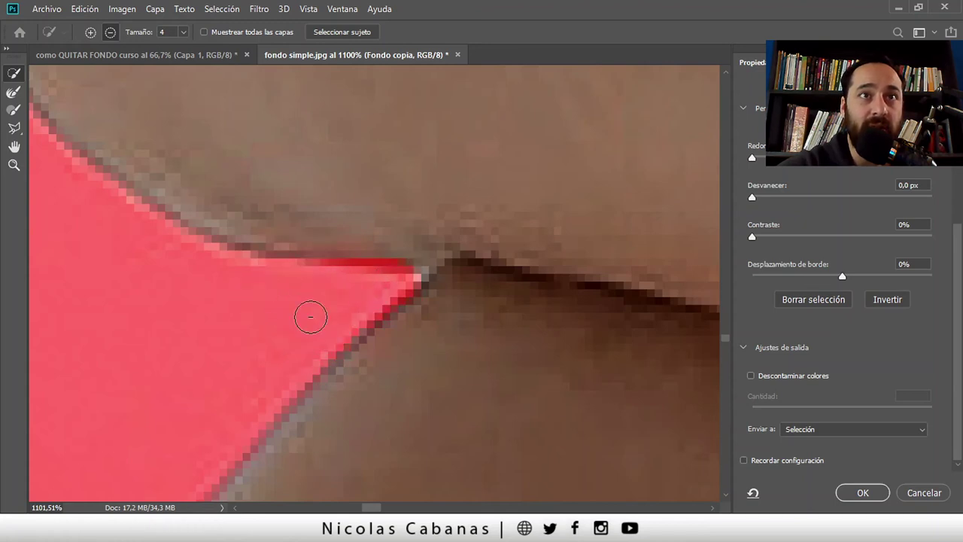
scroll(396, 308, "down", 3)
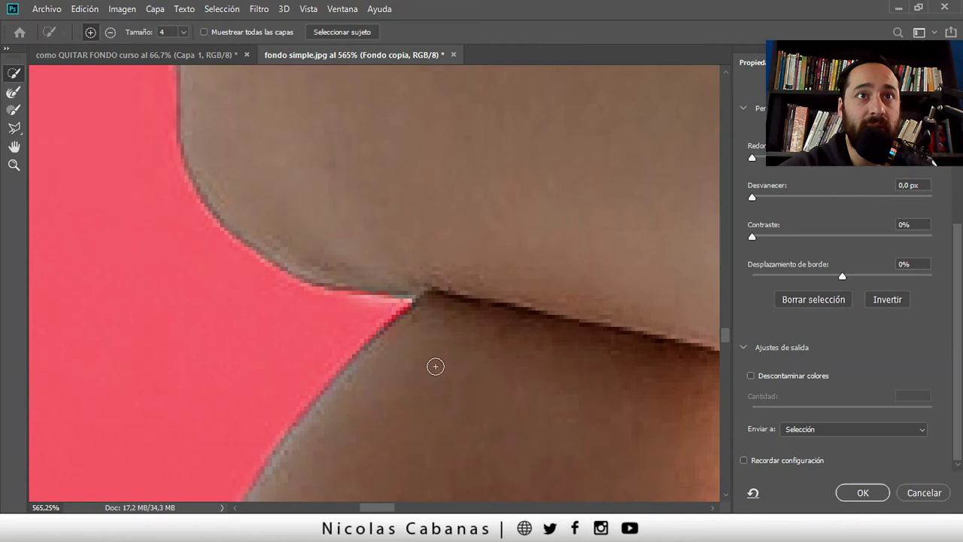
scroll(447, 326, "up", 2)
scroll(429, 322, "down", 2)
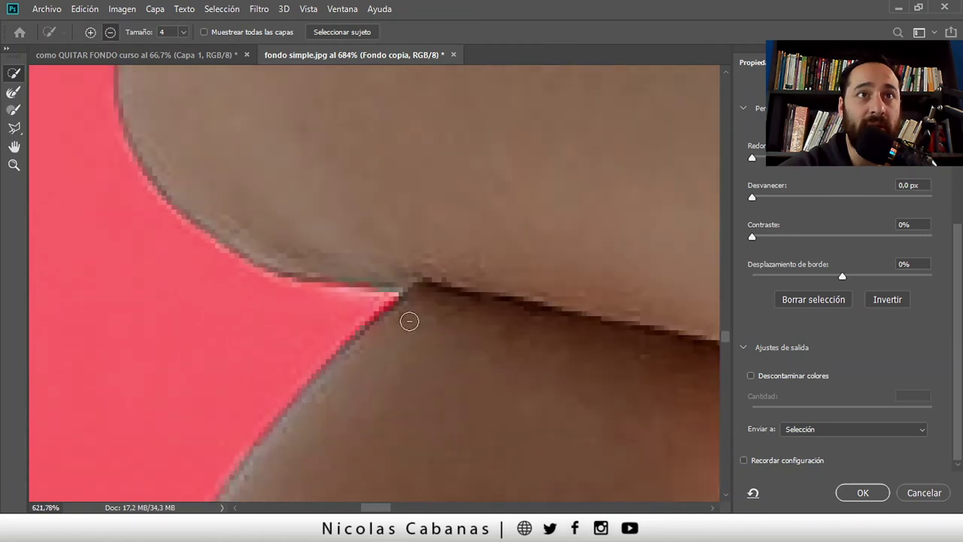
scroll(466, 319, "down", 3)
scroll(527, 338, "down", 3)
scroll(602, 377, "down", 2)
Pan and zoom to view the torso and knee together.
left_click_drag(613, 384, 267, 194)
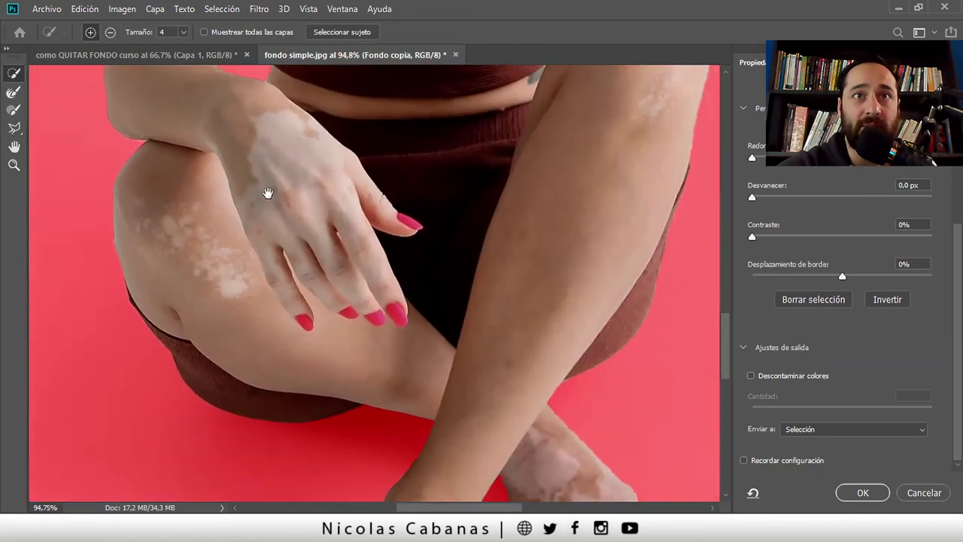
left_click_drag(447, 313, 339, 426)
mouse_move(402, 225)
left_mouse_down()
mouse_move(407, 285)
mouse_move(393, 317)
left_mouse_up()
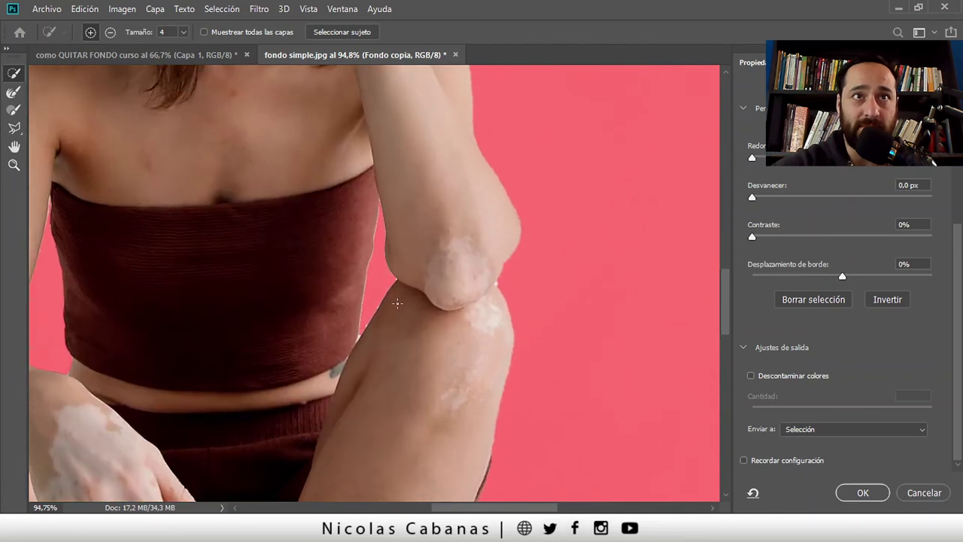
scroll(398, 306, "up", 3)
scroll(397, 305, "up", 3)
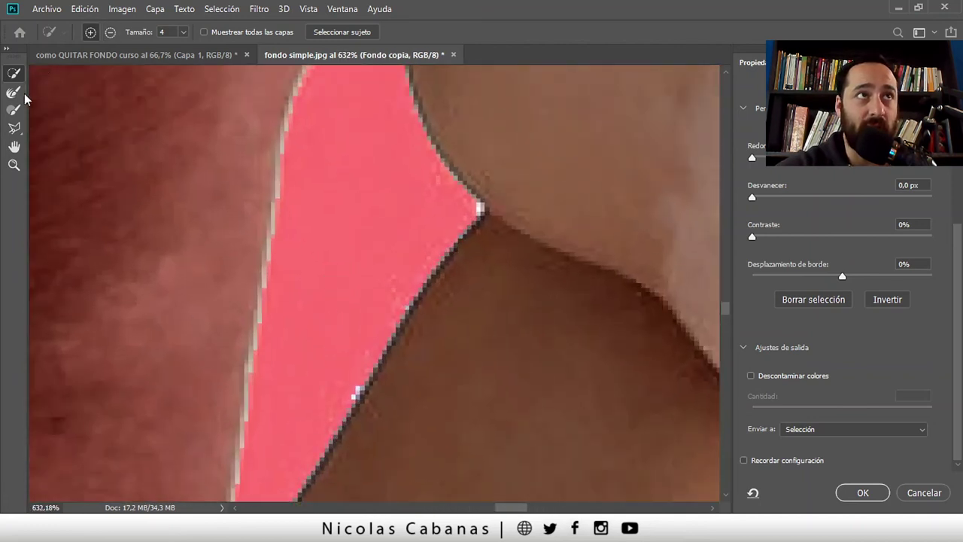
Use the Refine Edge Brush to remove the white fringe along the torso/arm gap.
left_click(15, 93)
mouse_move(348, 201)
left_mouse_down()
mouse_move(490, 91)
mouse_move(446, 320)
left_mouse_up()
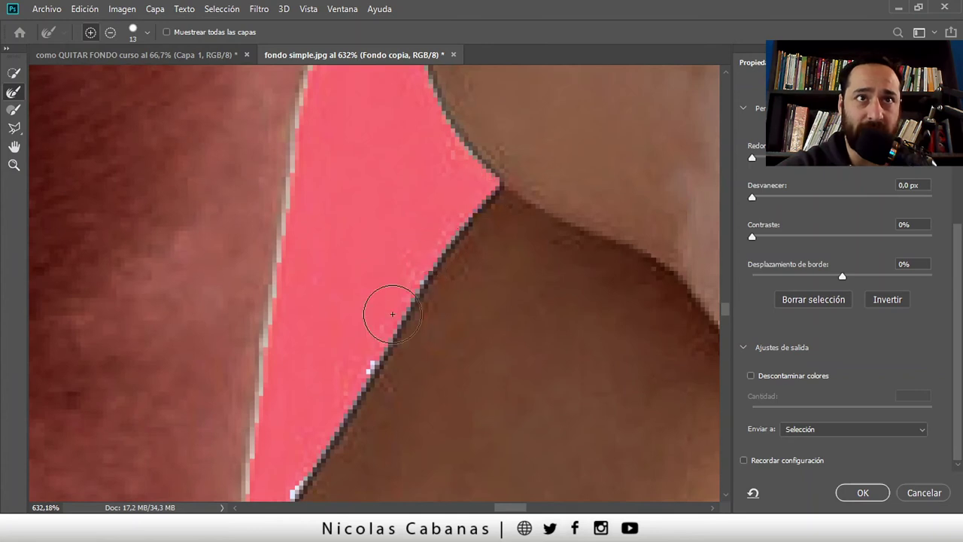
left_click_drag(369, 254, 396, 183)
left_click_drag(375, 270, 368, 163)
mouse_move(355, 373)
left_mouse_down()
mouse_move(349, 436)
mouse_move(374, 141)
left_mouse_up()
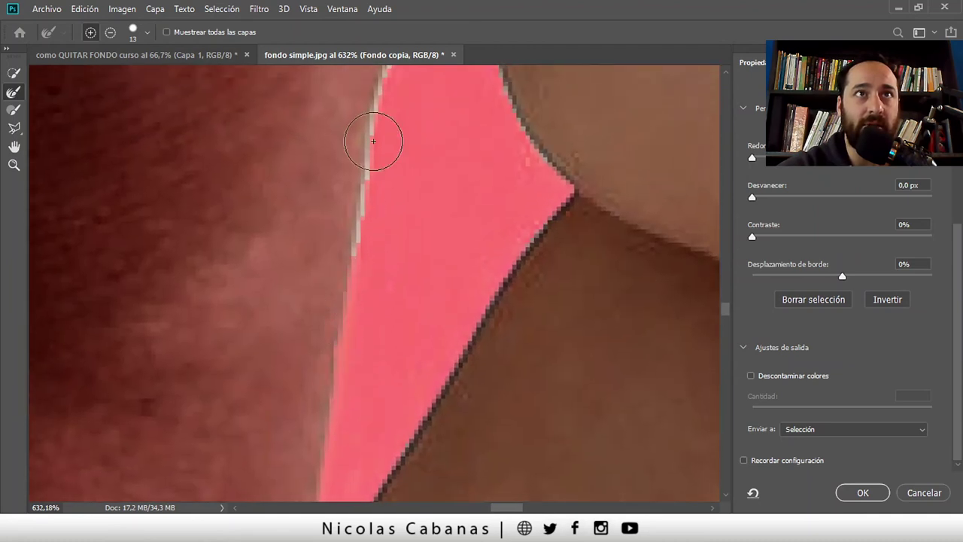
left_click_drag(365, 182, 350, 380)
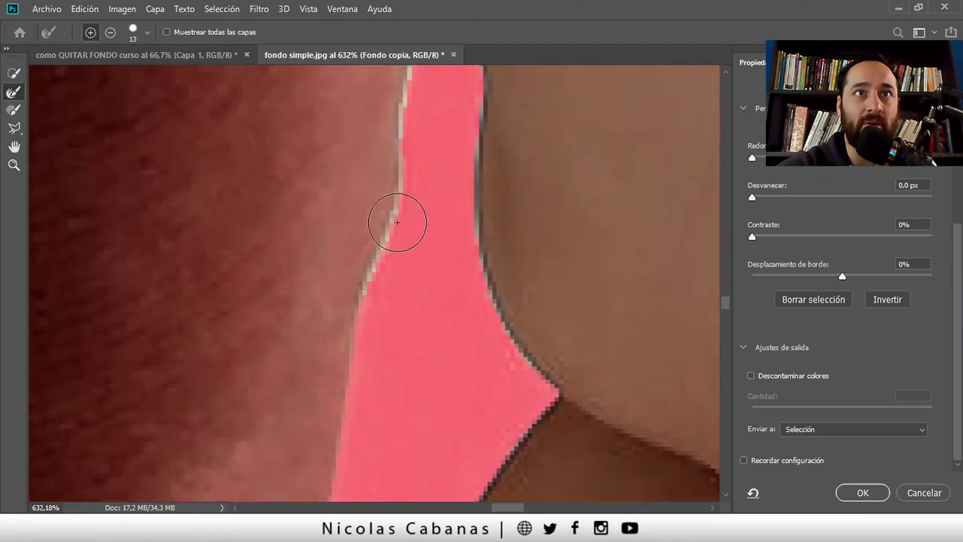
left_click_drag(387, 150, 366, 370)
left_click_drag(386, 281, 398, 146)
mouse_move(402, 183)
left_mouse_down()
mouse_move(379, 355)
mouse_move(383, 254)
mouse_move(421, 318)
left_mouse_up()
Refine away the white fringe and sharpen the edge around the elbow.
scroll(429, 339, "down", 3, "alt")
scroll(434, 366, "down", 2, "alt")
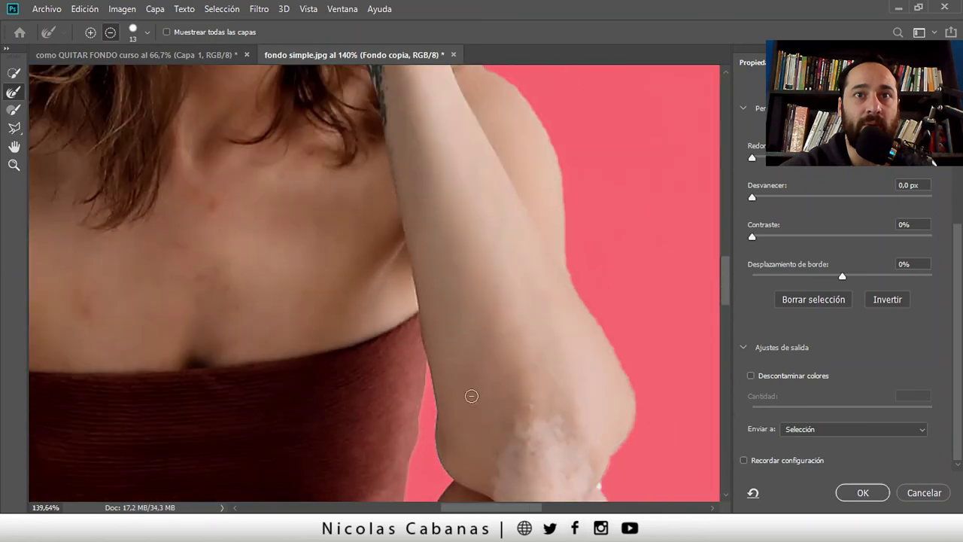
scroll(471, 395, "down", 1, "alt")
scroll(535, 389, "up", 2, "alt")
scroll(477, 273, "up", 2, "alt")
scroll(507, 293, "up", 1, "alt")
left_click_drag(490, 316, 468, 316)
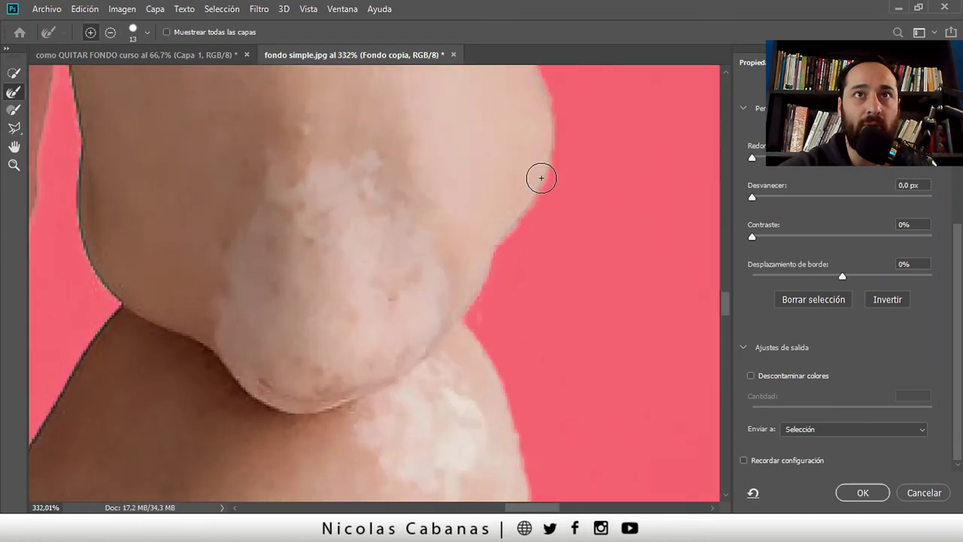
mouse_move(533, 243)
left_mouse_down()
mouse_move(527, 215)
mouse_move(492, 296)
left_mouse_up()
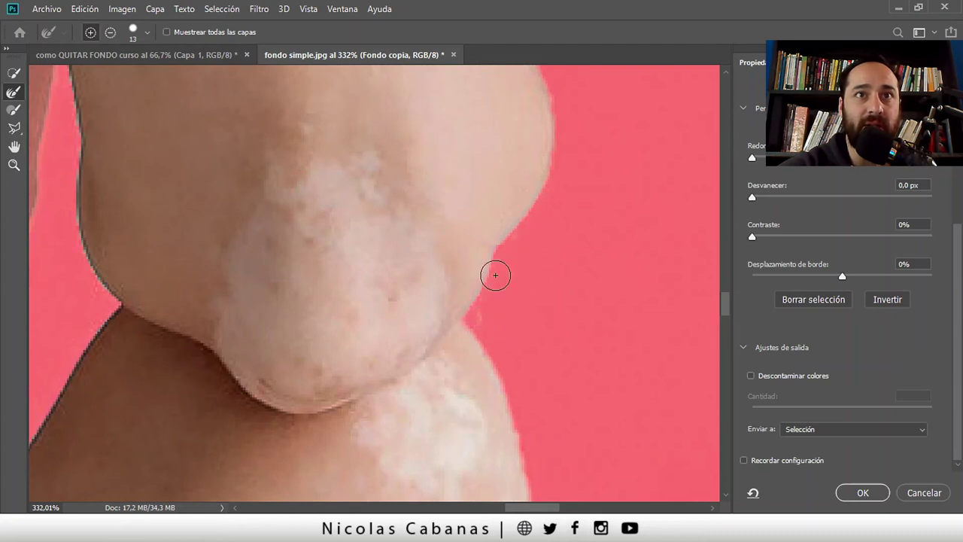
Switch to the Brush tool at 13 px and bring the arm's outer edge into view.
left_click(14, 109)
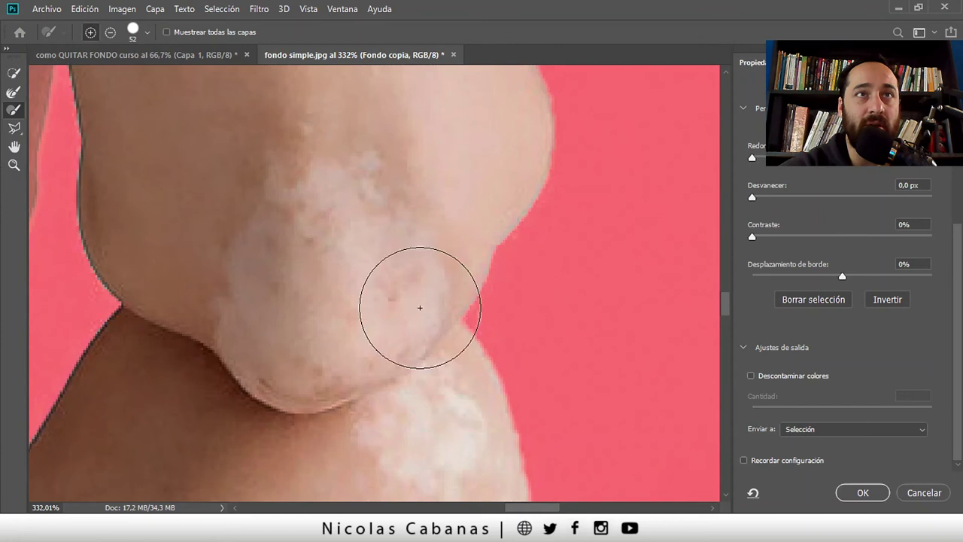
left_click_drag(474, 312, 487, 315)
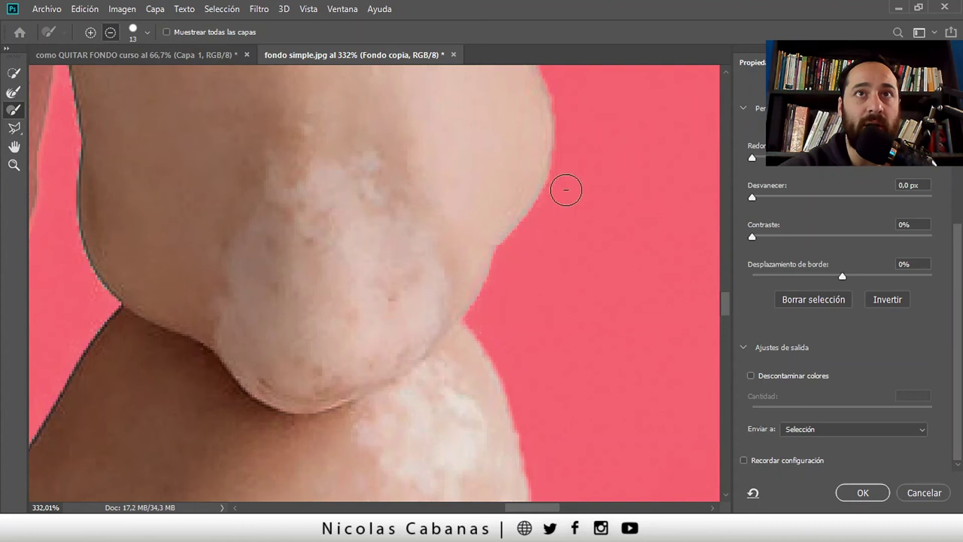
scroll(539, 405, "down", 2)
scroll(516, 410, "down", 2)
scroll(519, 354, "down", 1)
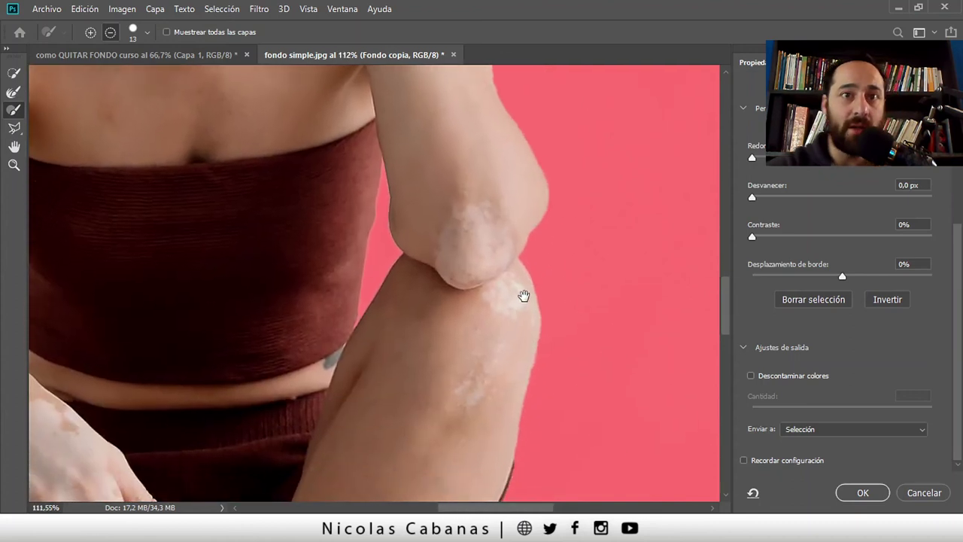
scroll(534, 301, "down", 1)
scroll(564, 312, "up", 3)
scroll(542, 365, "up", 2)
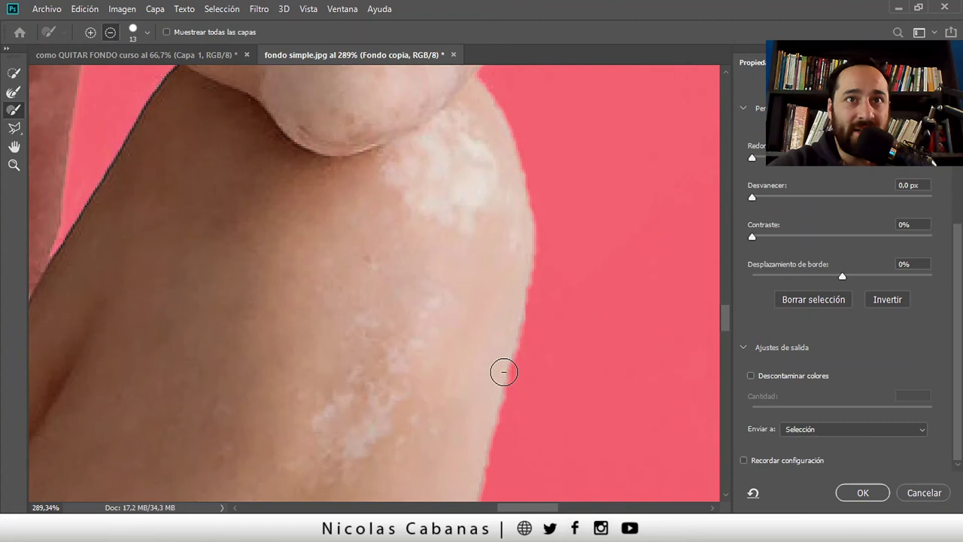
mouse_move(543, 358)
left_mouse_down()
mouse_move(535, 303)
mouse_move(550, 202)
left_mouse_up()
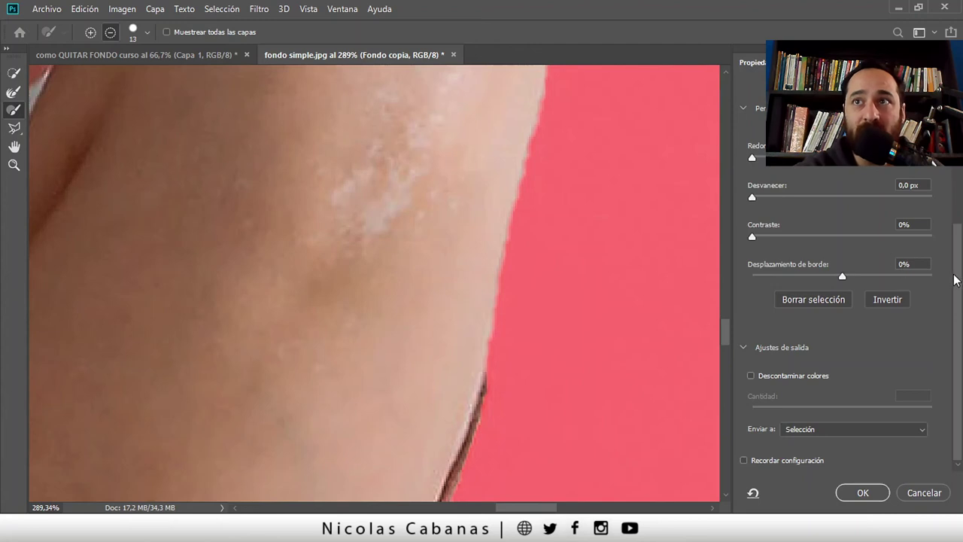
In Global Refinements, raise Smooth slightly, set Feather to 0,6 px and Contrast to 27%.
scroll(954, 280, "up", 1)
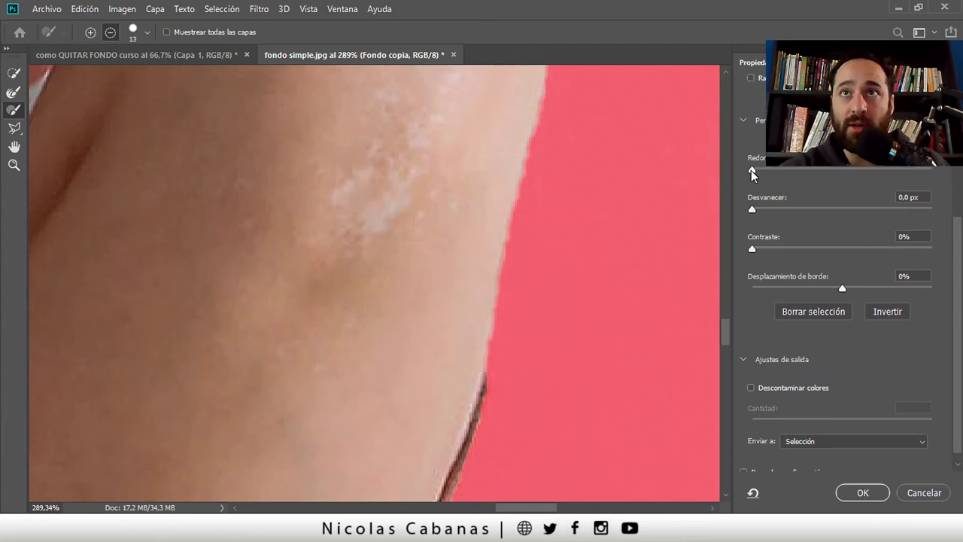
left_click_drag(756, 169, 758, 169)
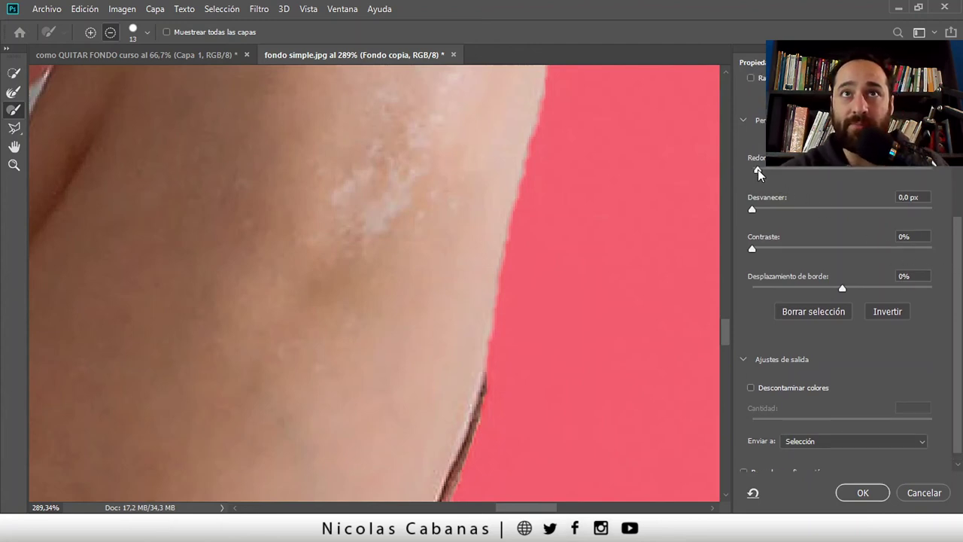
left_click_drag(754, 208, 758, 209)
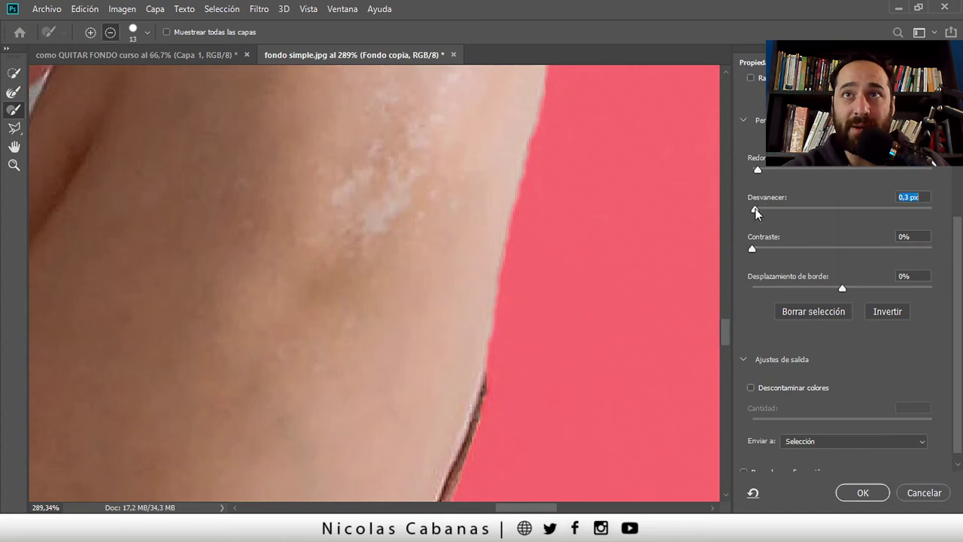
left_click_drag(754, 249, 782, 252)
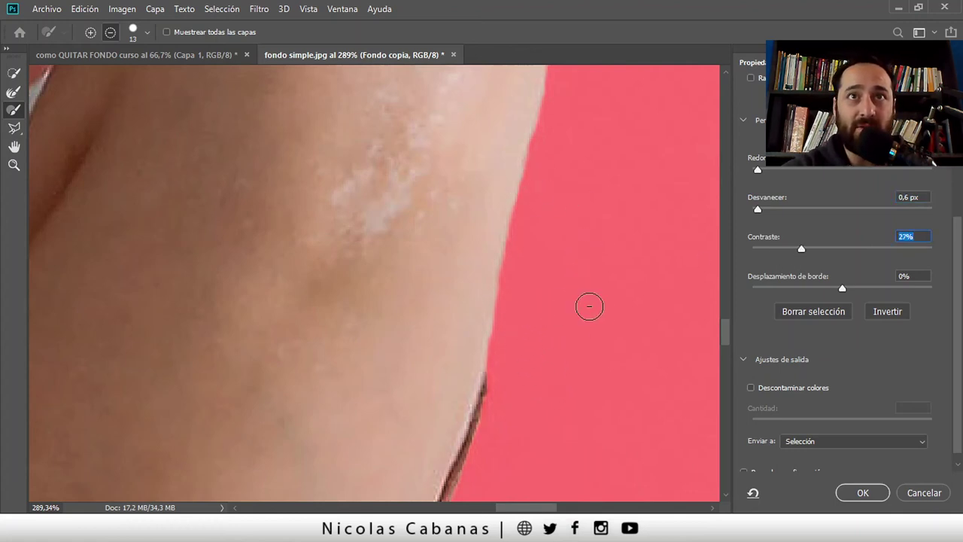
left_click(14, 166)
left_click(410, 232, "alt")
left_click(463, 294, "alt")
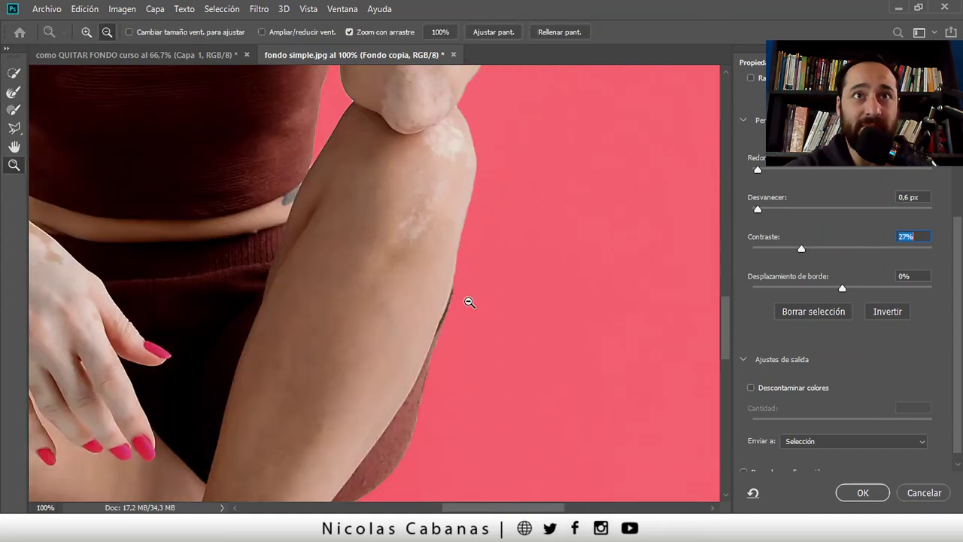
left_click(468, 303, "alt")
left_click(456, 352, "alt")
mouse_move(366, 399)
left_mouse_down()
mouse_move(349, 236)
mouse_move(382, 409)
left_mouse_up()
mouse_move(351, 166)
left_mouse_down()
mouse_move(350, 294)
mouse_move(390, 313)
left_mouse_up()
left_click(389, 313)
left_click(447, 338)
left_click(441, 337)
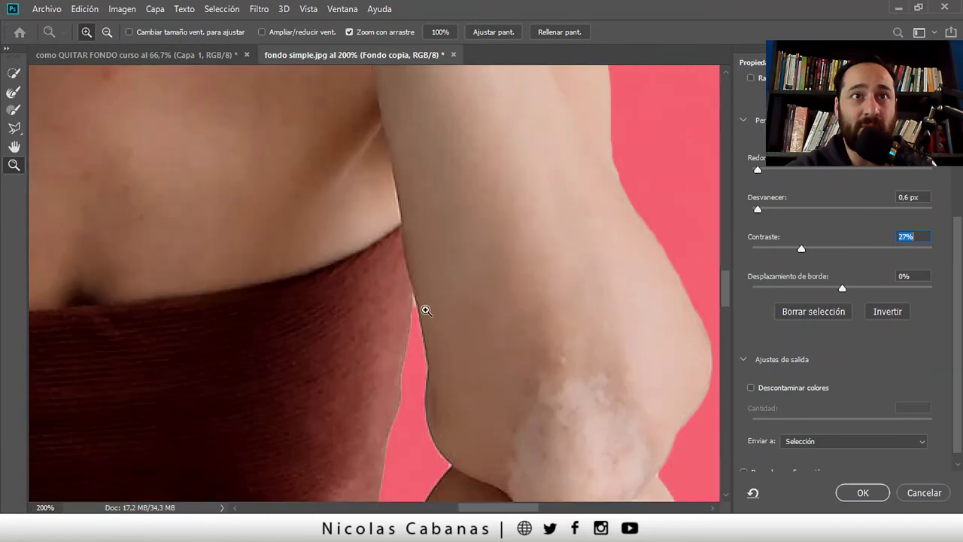
left_click(424, 307)
left_click(424, 286, "alt")
left_click(424, 286, "alt")
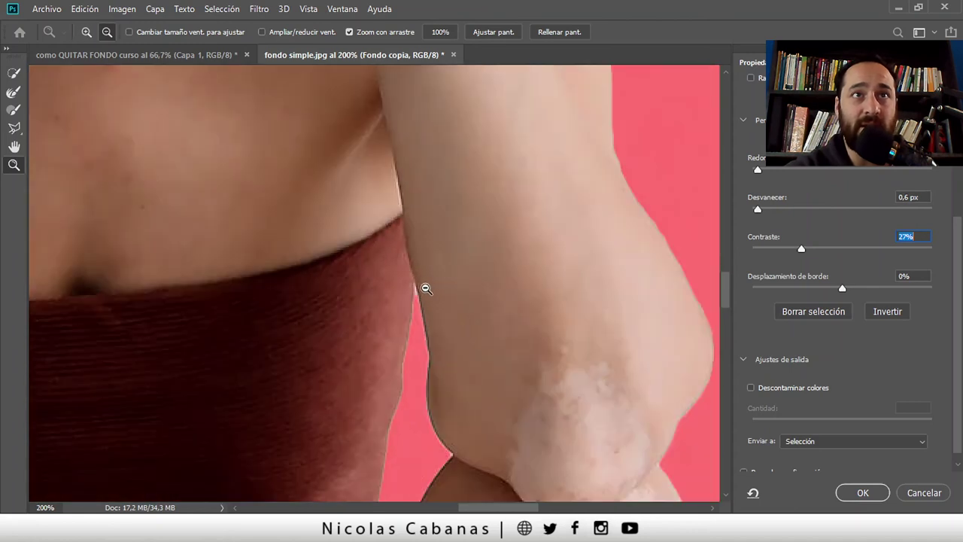
left_click(424, 286, "alt")
left_click(424, 286, "alt")
left_click(424, 286, "alt")
left_click_drag(404, 184, 392, 320)
mouse_move(318, 161)
left_mouse_down()
mouse_move(230, 163)
mouse_move(282, 172)
left_mouse_up()
left_click(337, 157)
left_click(341, 166)
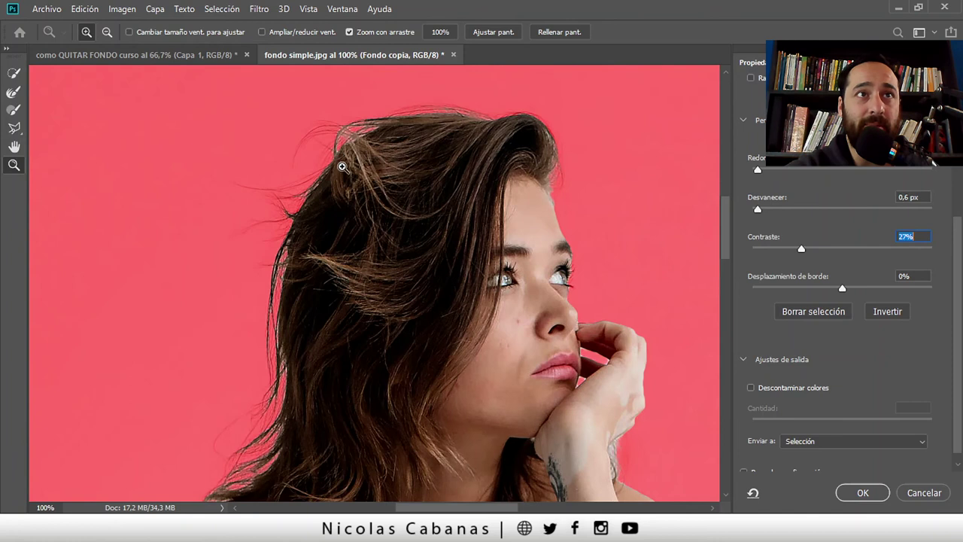
mouse_move(339, 159)
left_mouse_down()
mouse_move(430, 125)
mouse_move(384, 244)
left_mouse_up()
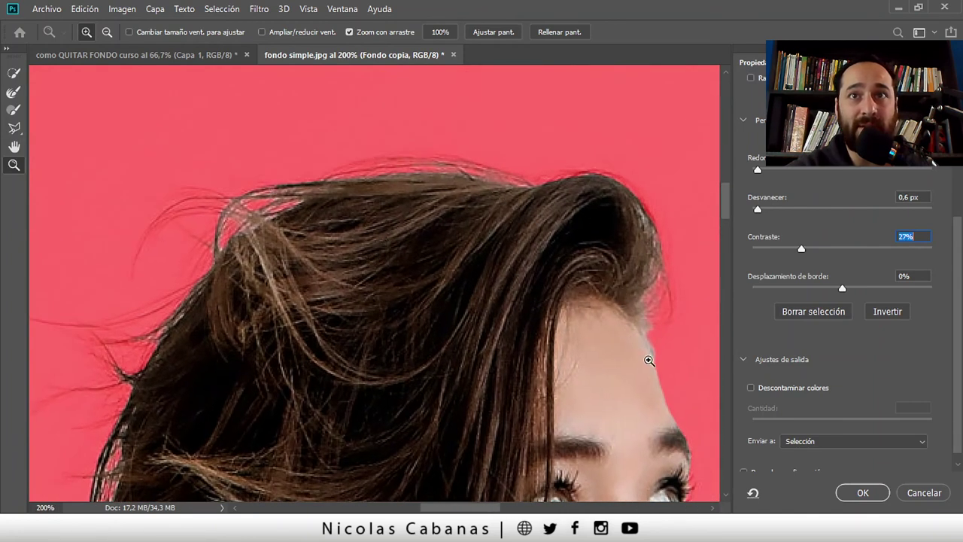
left_click(649, 361, "alt")
left_click(649, 361, "alt")
left_click(644, 392, "alt")
left_click_drag(621, 396, 434, 160)
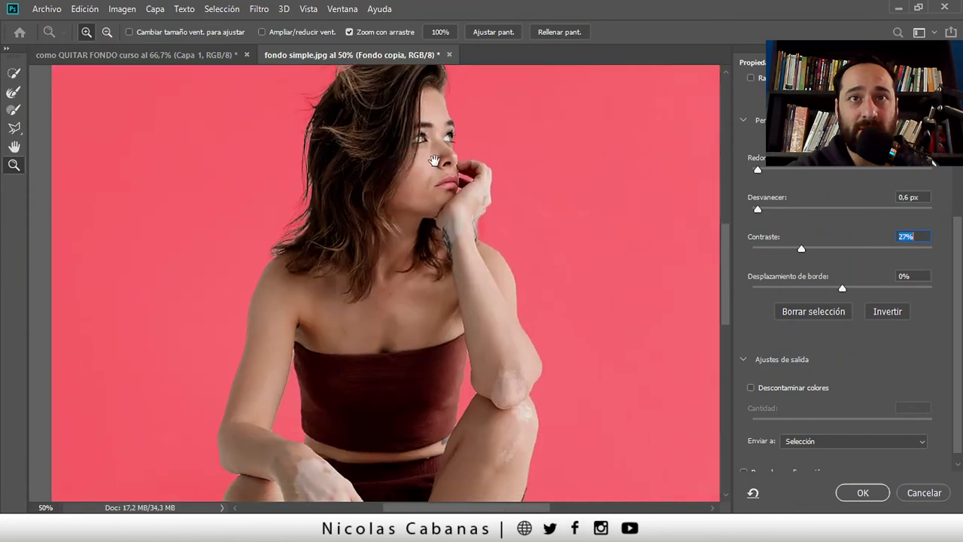
left_click_drag(458, 334, 469, 216)
left_click(461, 349, "alt")
left_click_drag(460, 349, 464, 300)
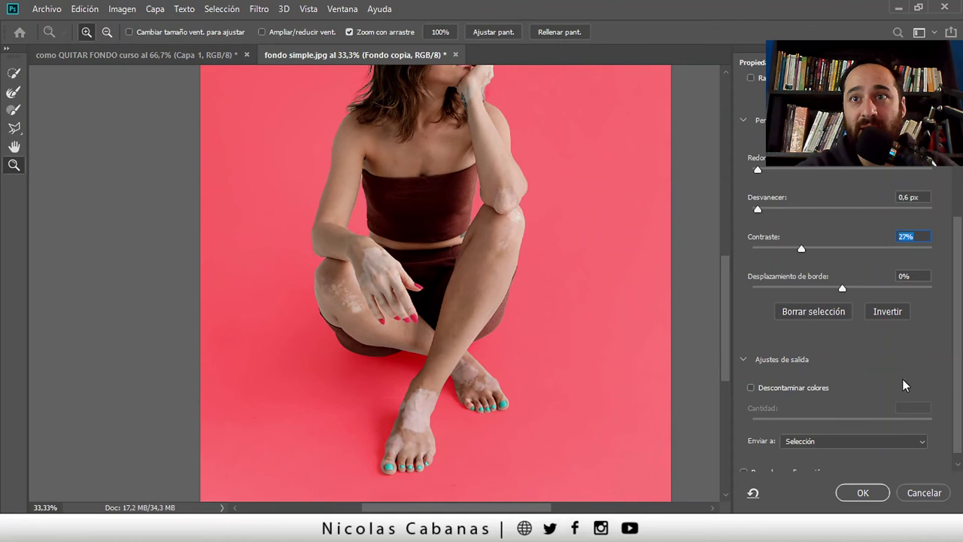
scroll(957, 403, "down", 2)
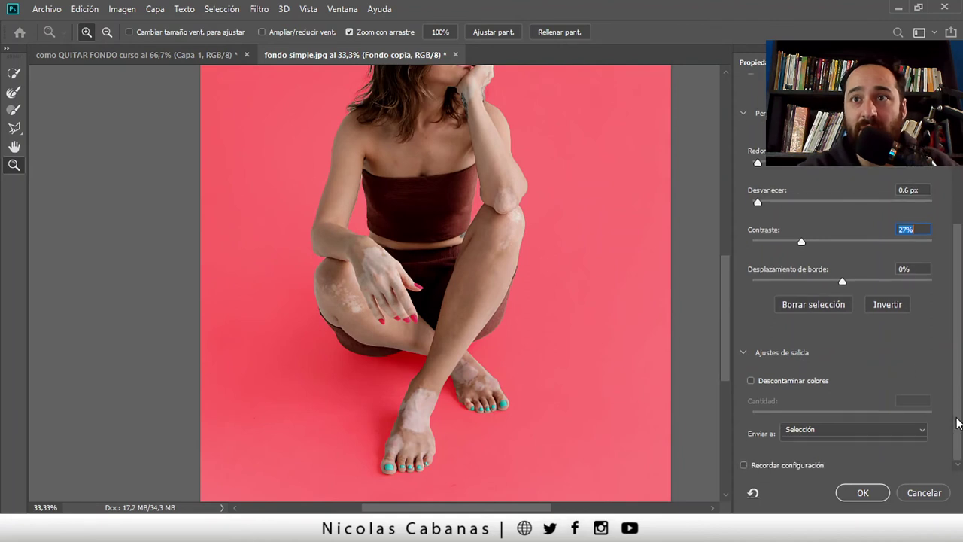
Enable Descontaminar colores at 100% and output to Nueva capa con máscara de capa.
left_click(751, 375)
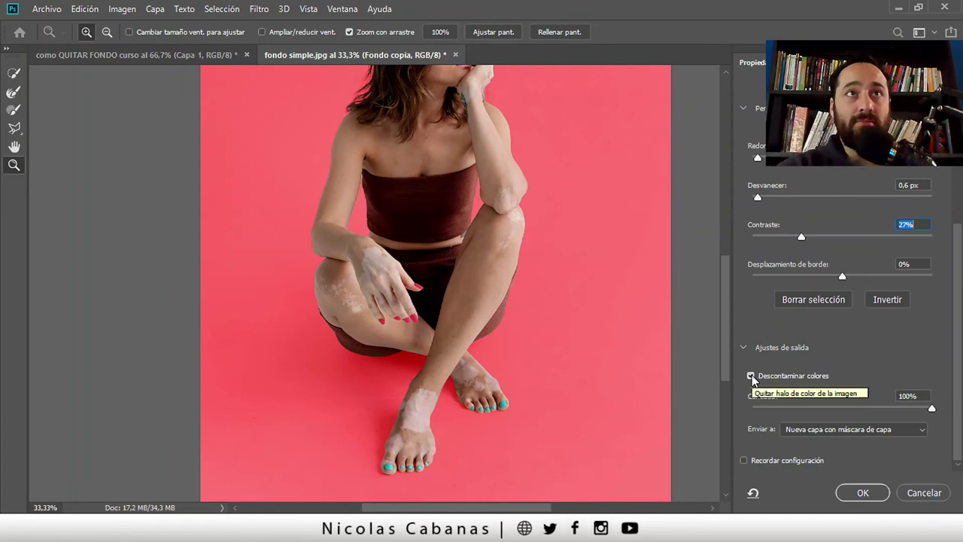
left_click(865, 431)
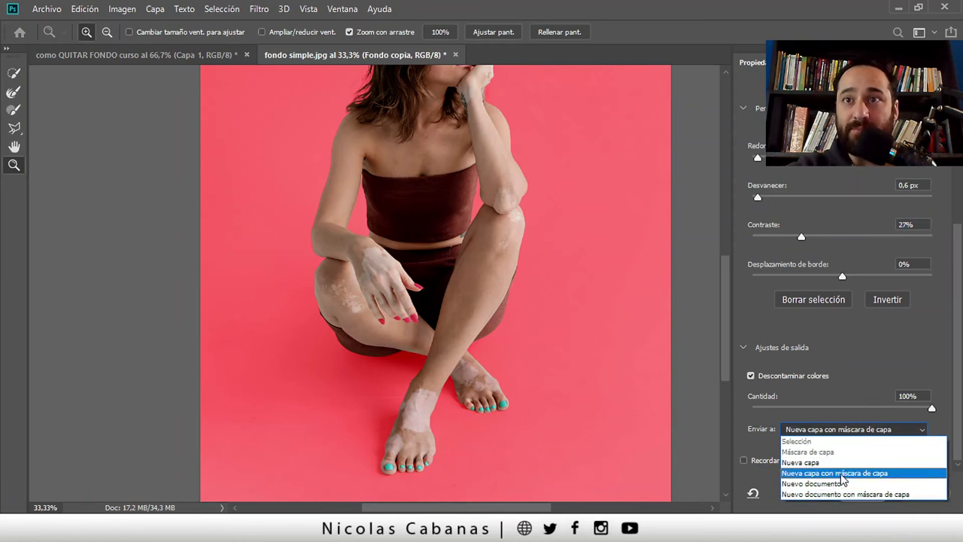
left_click(869, 474)
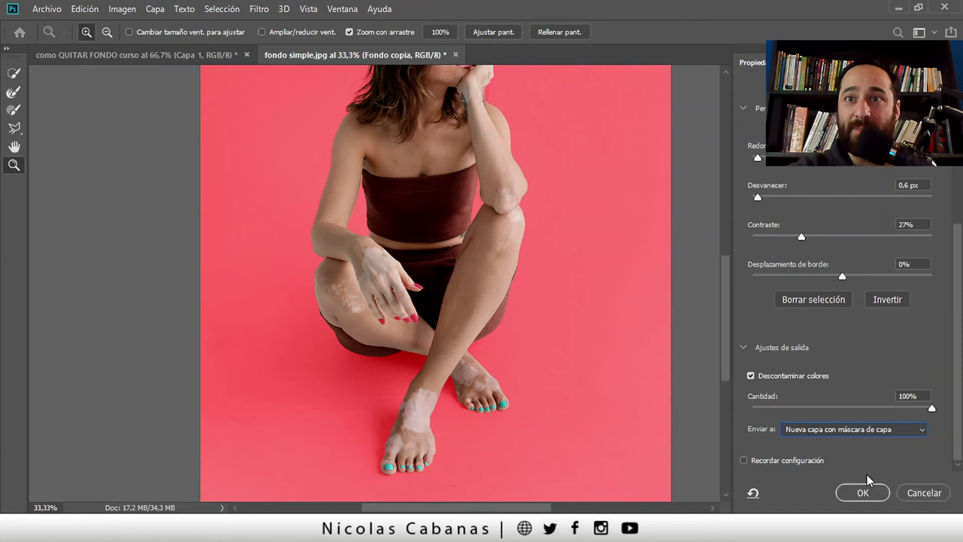
Output the refined selection as the new masked layer Fondo copia 2 and hide Fondo.
left_click(844, 495)
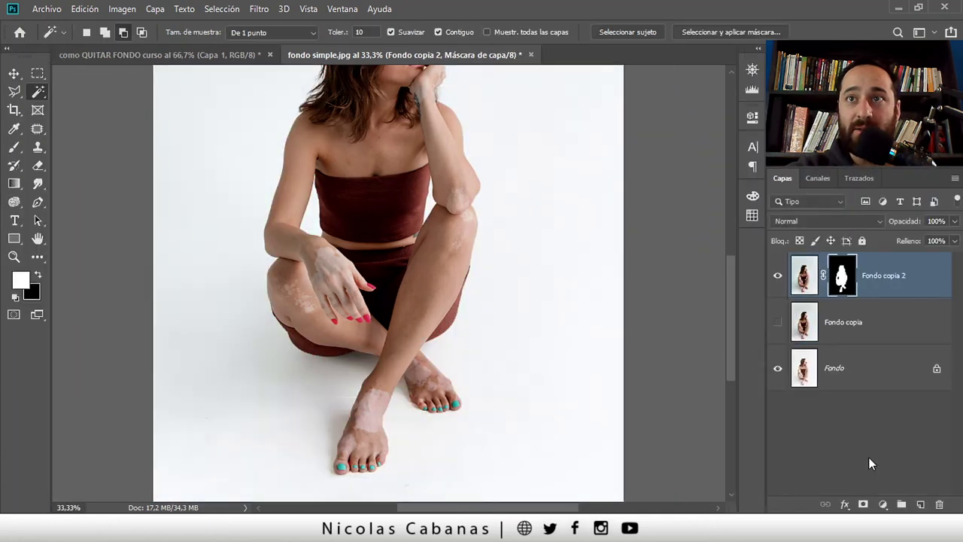
left_click(779, 368)
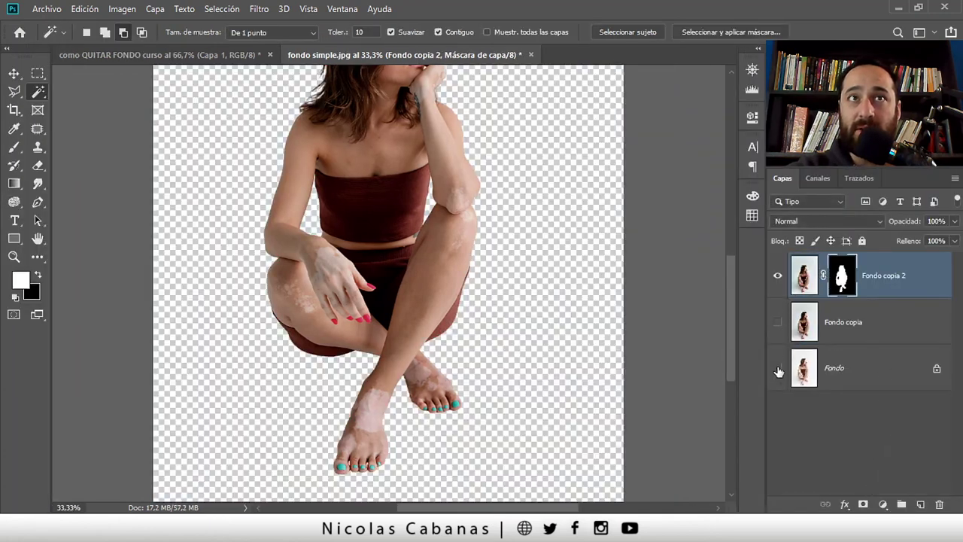
left_click_drag(518, 204, 516, 279)
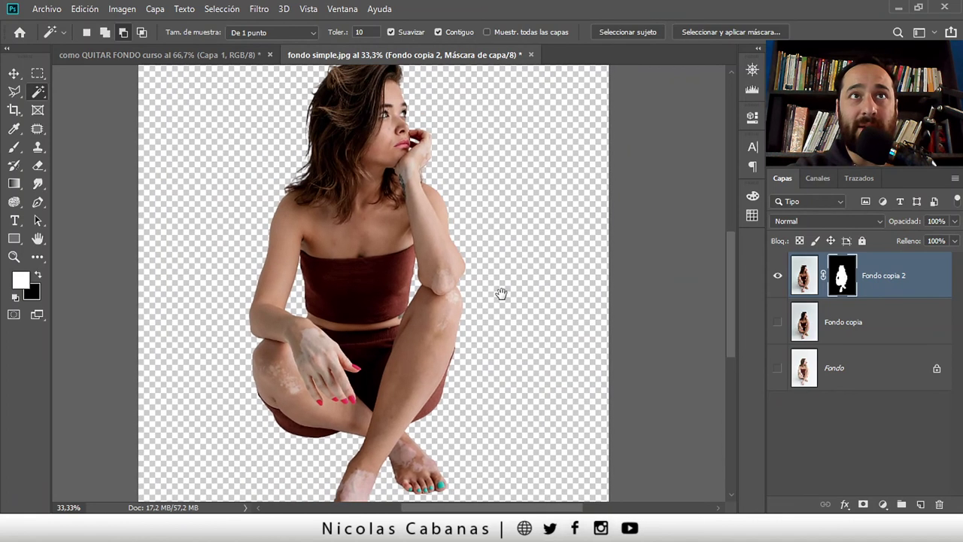
Hide the Fondo copia 2 and Fondo layers, leaving the Fondo copia 2 mask selected.
left_click(847, 329)
left_click(888, 277)
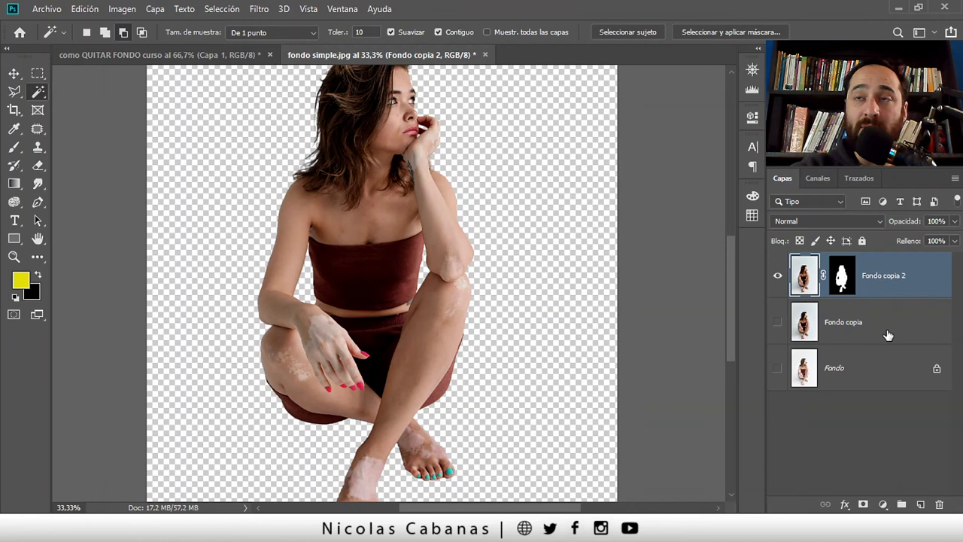
left_click(882, 330)
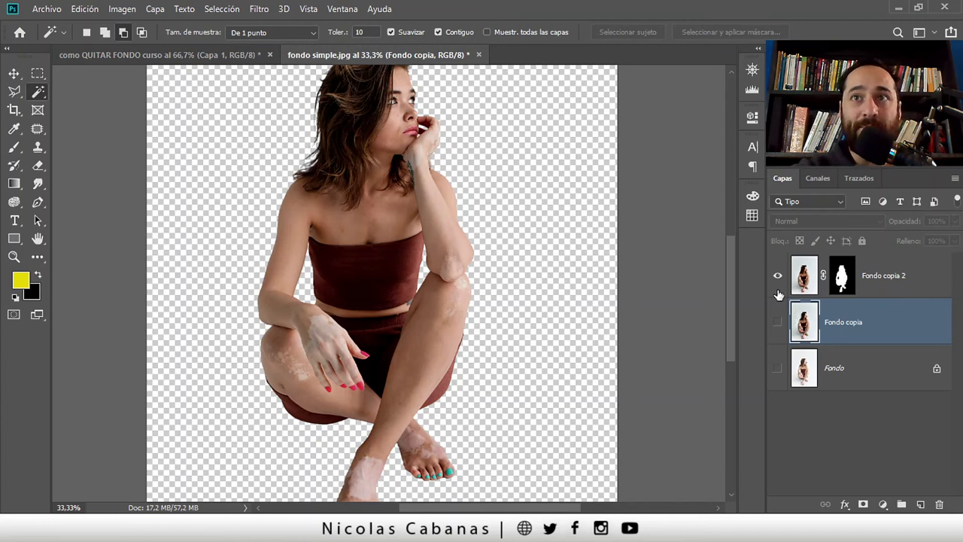
left_click(778, 276)
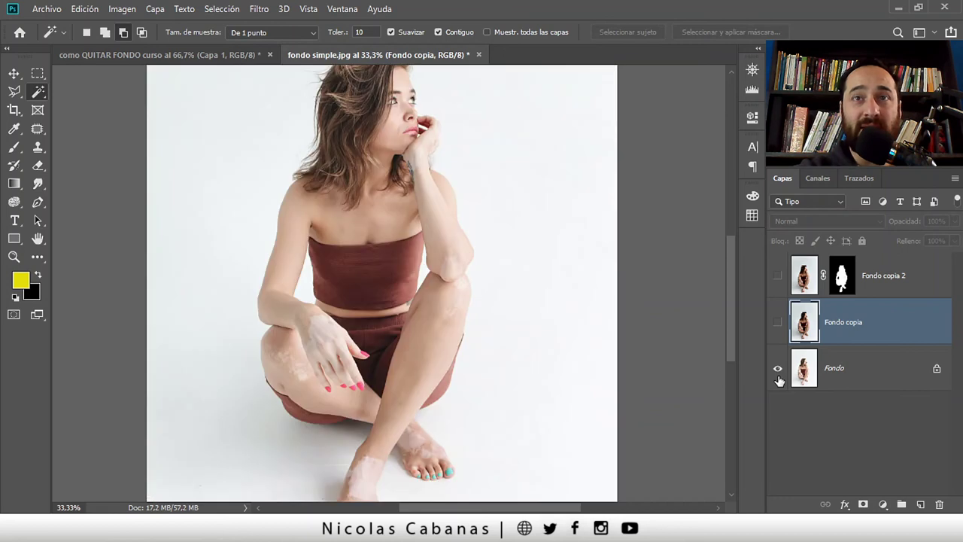
left_click(778, 375)
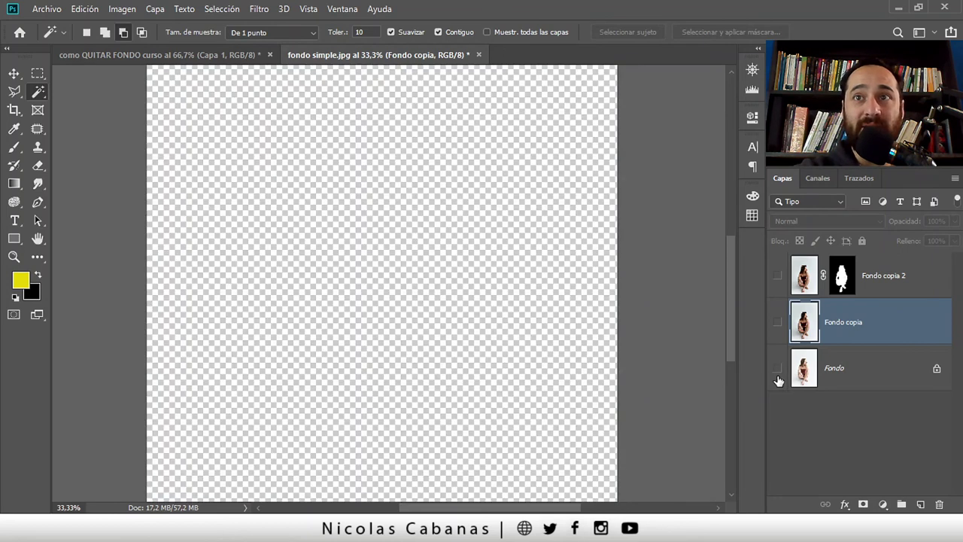
left_click(842, 277)
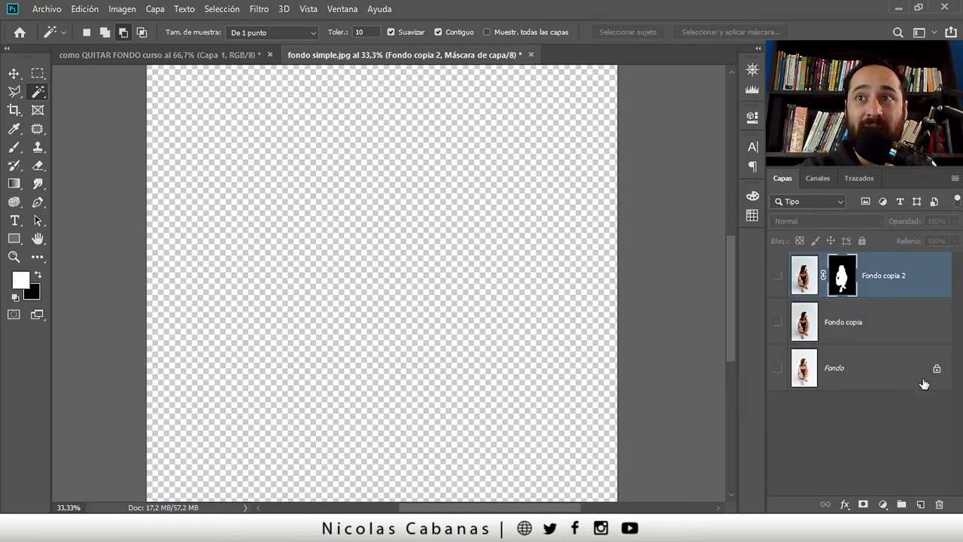
Duplicate the Fondo layer and rename the copy RECORTE.
left_click(896, 368)
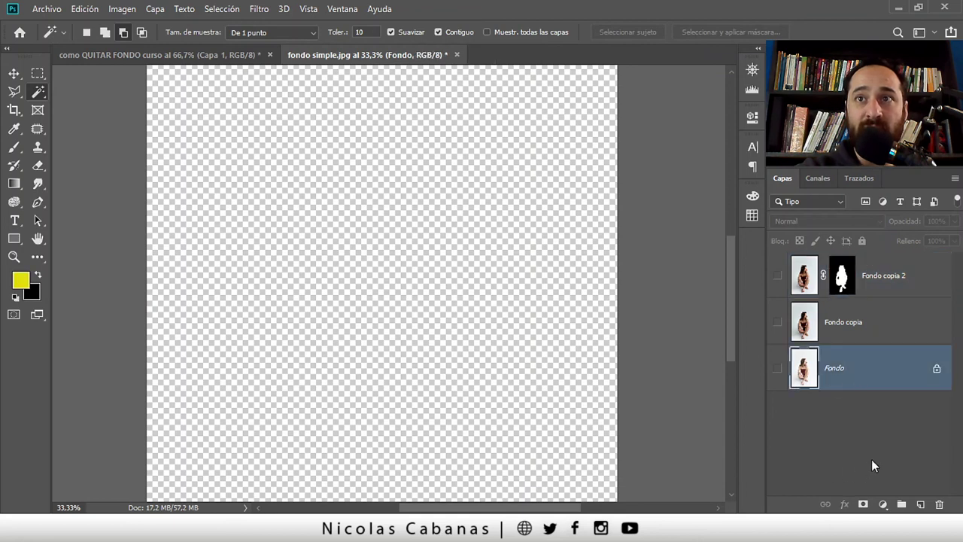
left_click_drag(860, 378, 919, 505)
double_click(863, 369)
type("RECORTE")
key("Return")
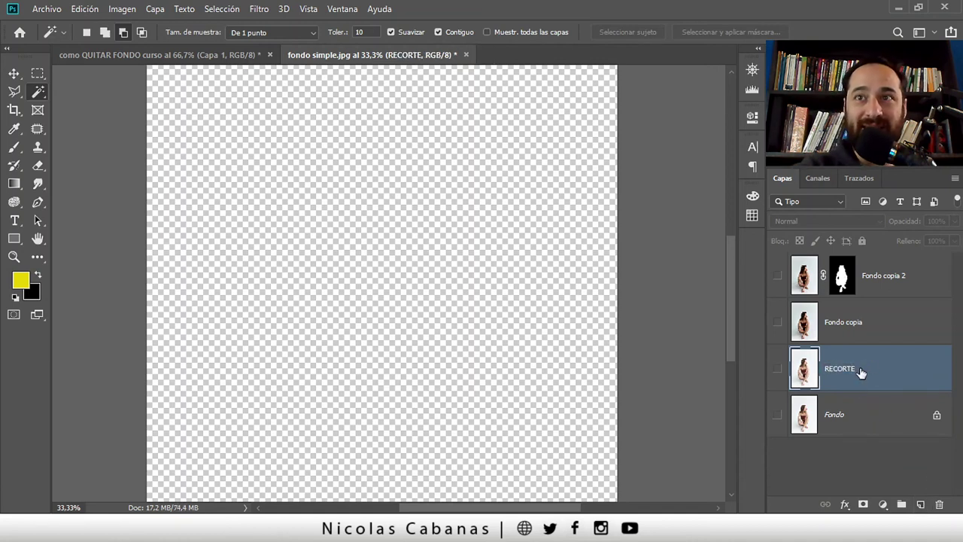
Move the Fondo copia 2 layer mask onto the RECORTE layer.
left_click(867, 329)
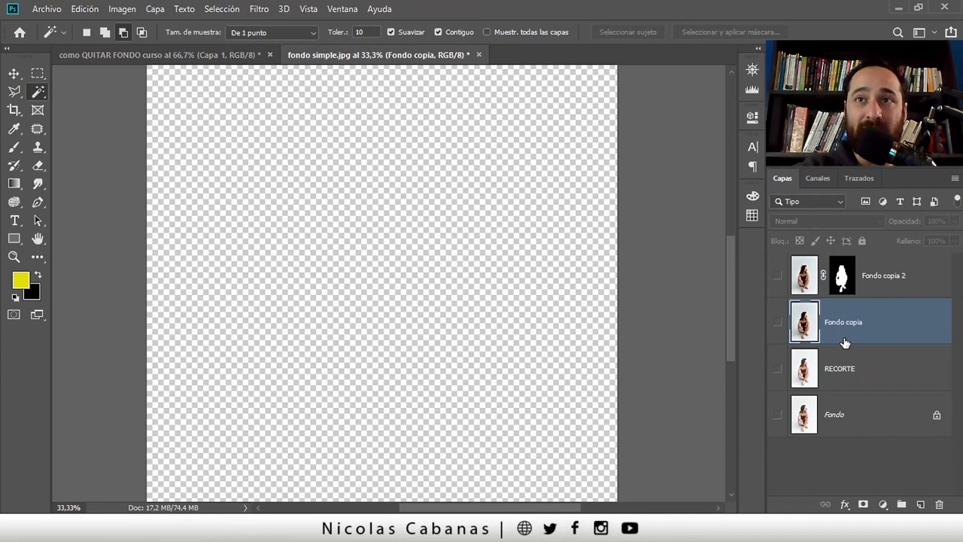
left_click(867, 283)
left_click(777, 275)
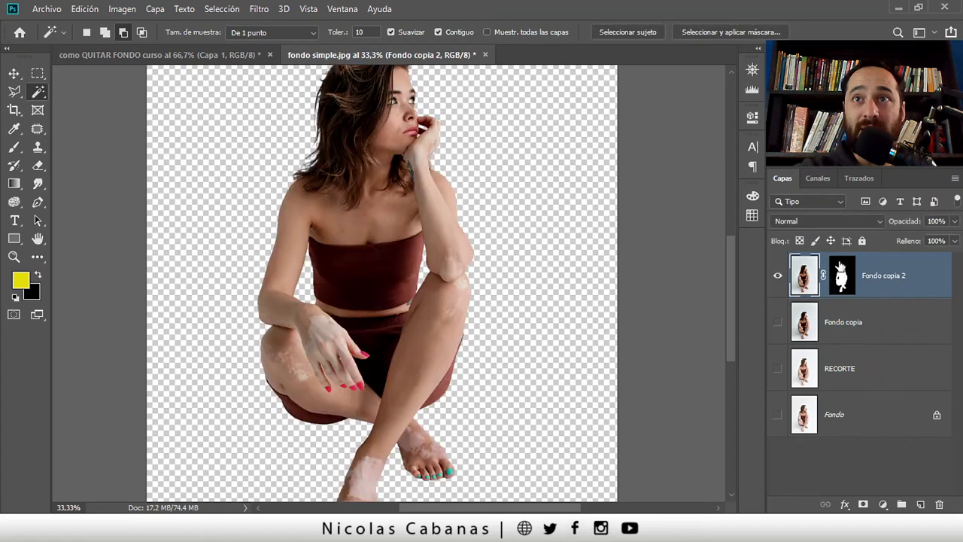
left_click(841, 275)
left_click_drag(847, 278, 872, 370)
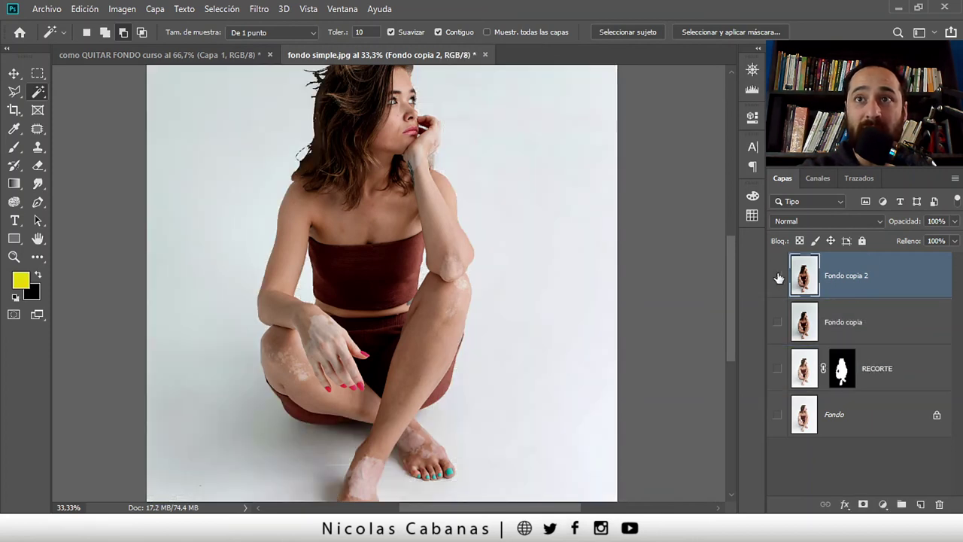
Hide Fondo copia 2 and show RECORTE so only the cut-out is visible.
left_click(779, 278)
left_click(777, 368)
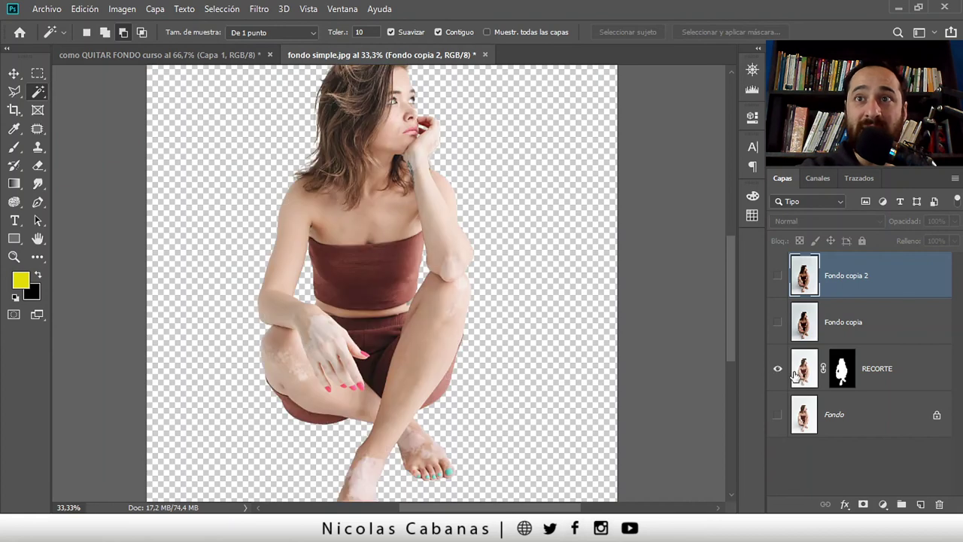
left_click(825, 424)
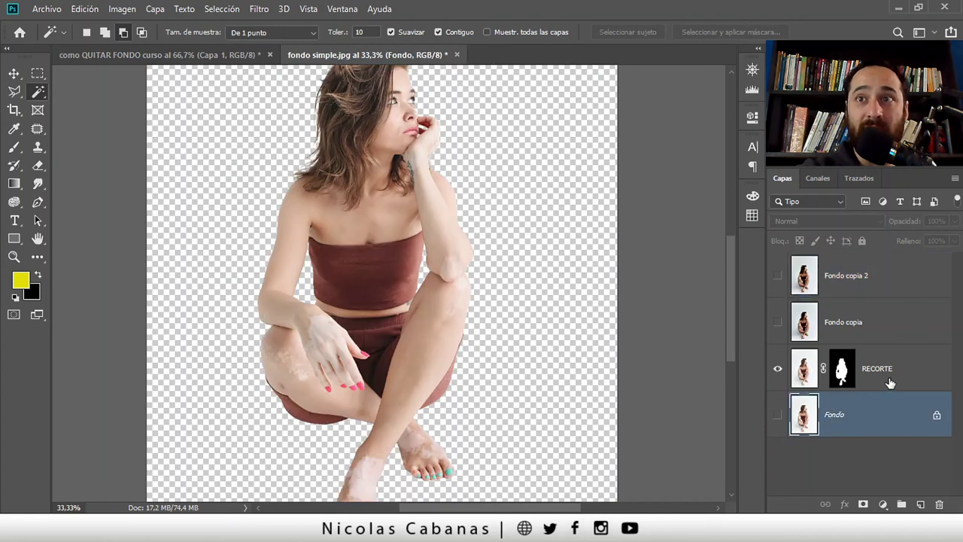
left_click(889, 383)
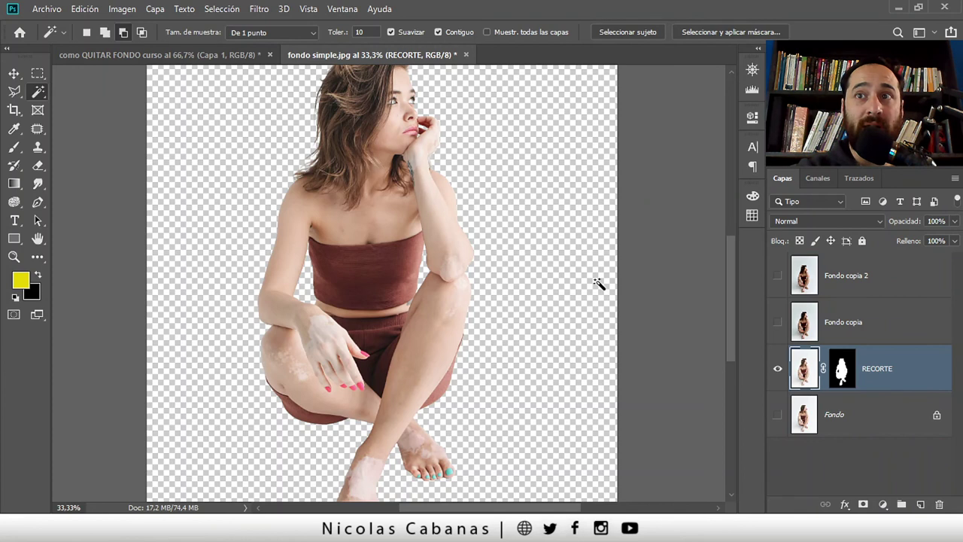
scroll(481, 289, "up", 2)
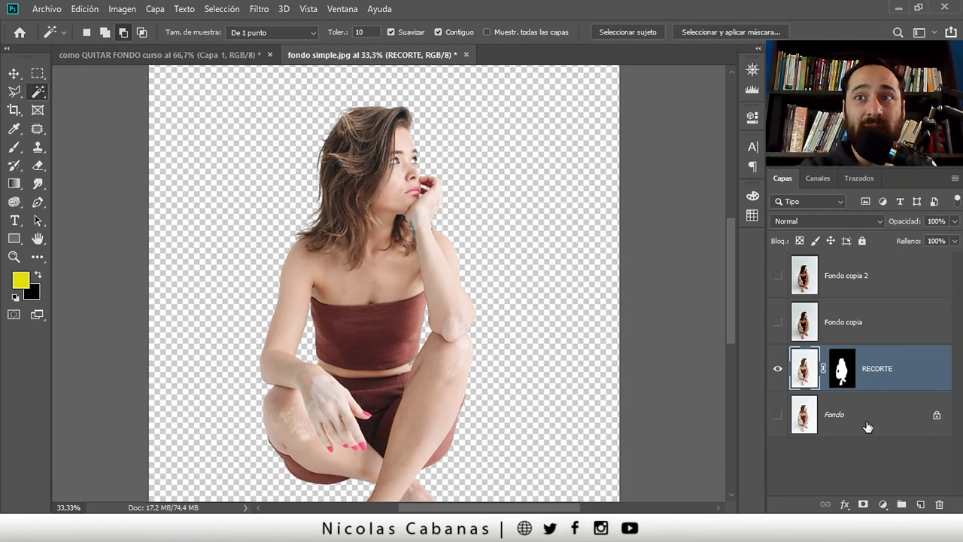
left_click(893, 421)
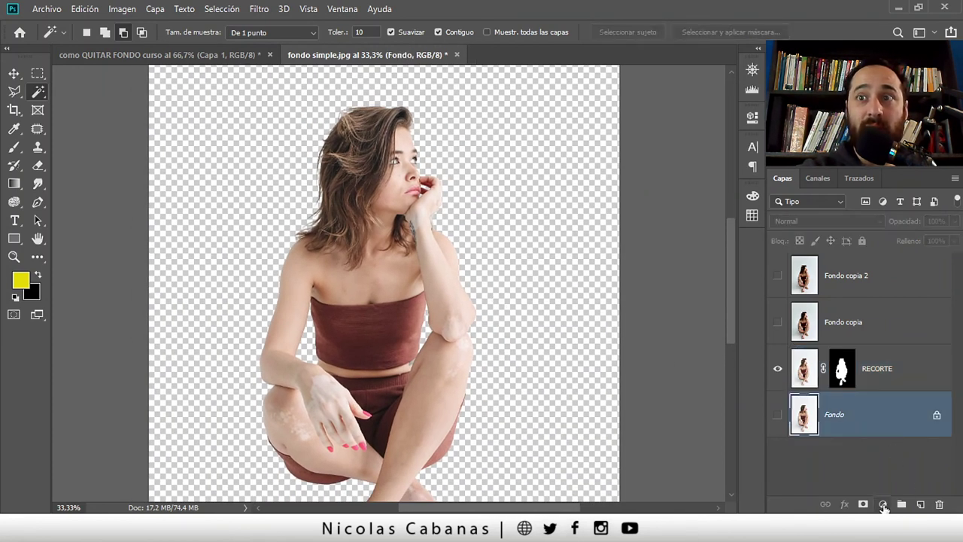
Add a Color uniforme fill layer in cyan (31c1e0) beneath RECORTE.
left_click(882, 504)
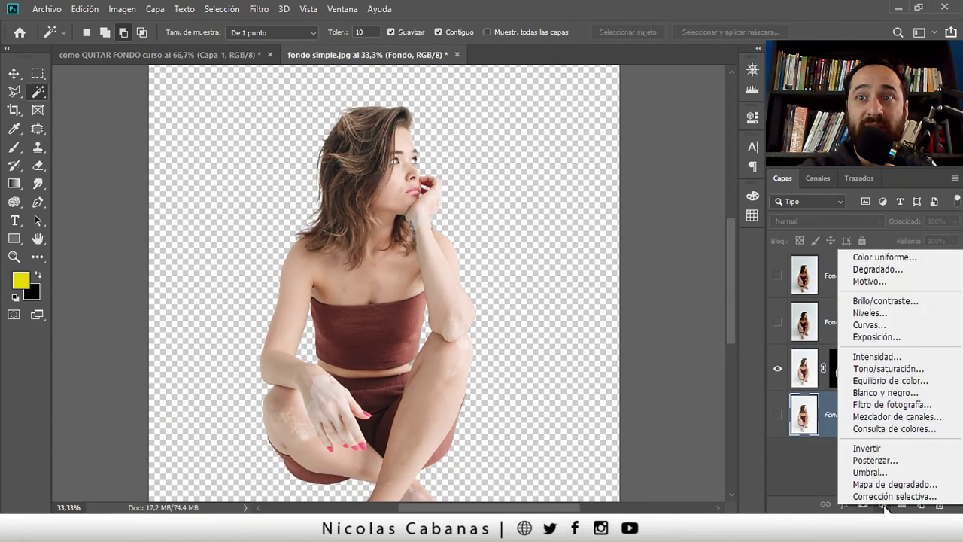
left_click(887, 260)
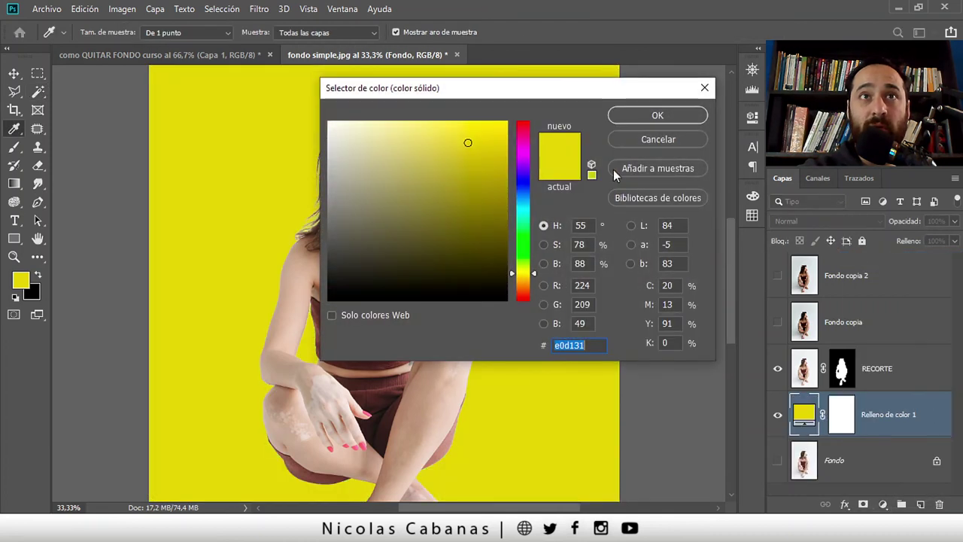
left_click_drag(524, 196, 523, 206)
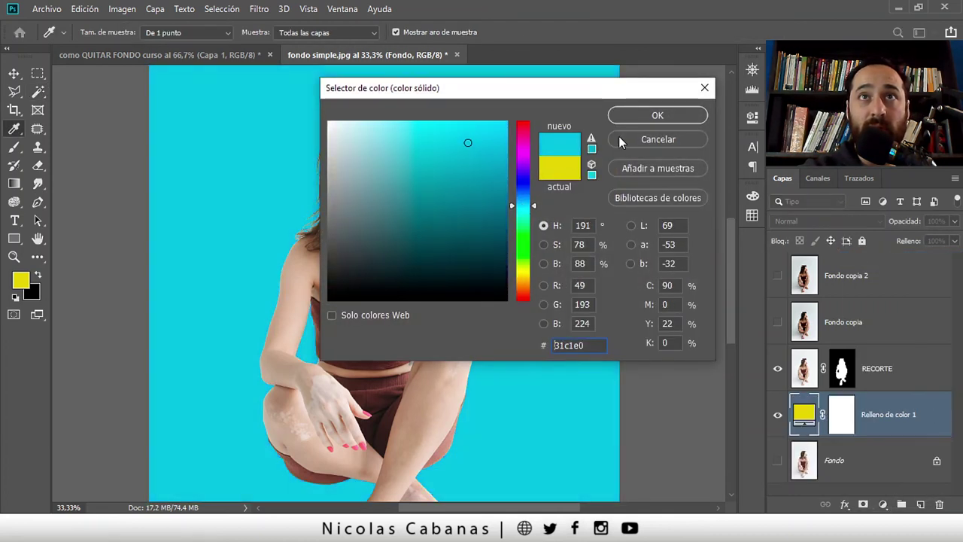
left_click(636, 117)
key("w")
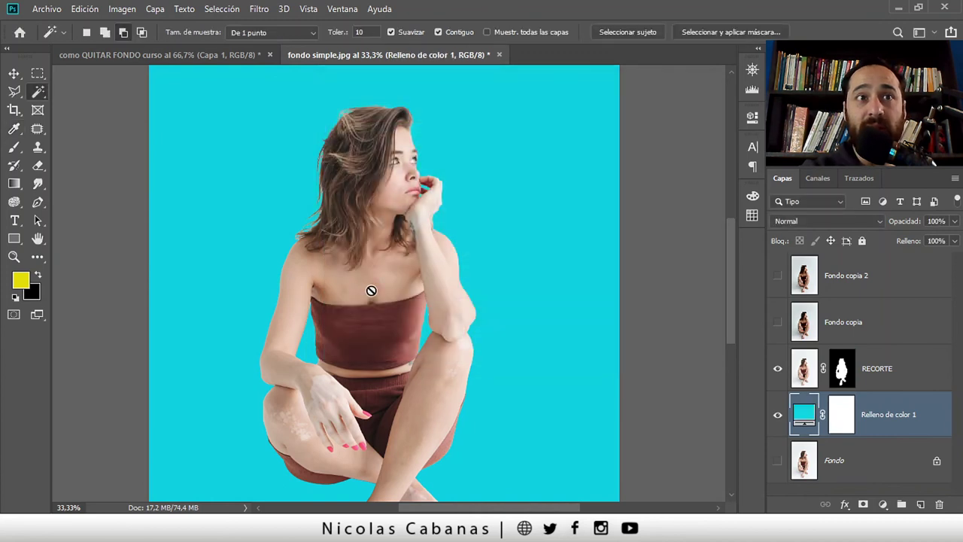
scroll(372, 290, "down", 5)
scroll(469, 291, "left", 2)
Zoom in on the feet and crossed shins to inspect the cut-out edges.
key("z")
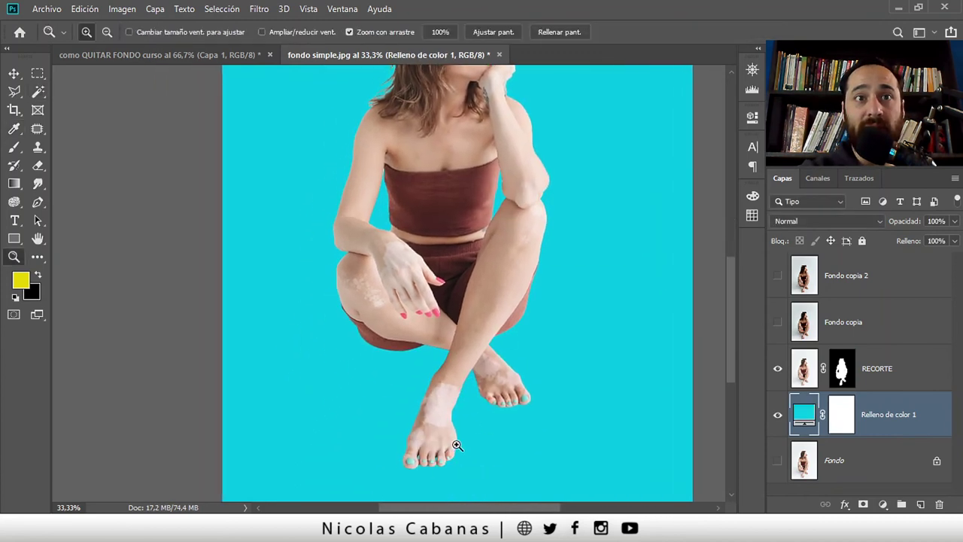
left_click_drag(527, 441, 534, 436)
mouse_move(531, 240)
left_mouse_down()
mouse_move(522, 319)
mouse_move(563, 326)
left_mouse_up()
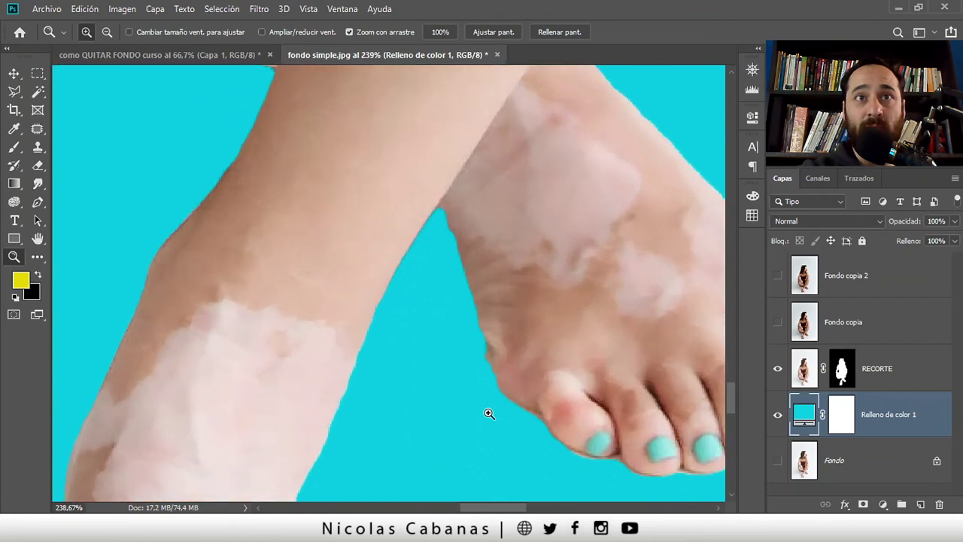
mouse_move(558, 158)
left_mouse_down()
mouse_move(394, 286)
mouse_move(441, 225)
mouse_move(445, 411)
left_mouse_up()
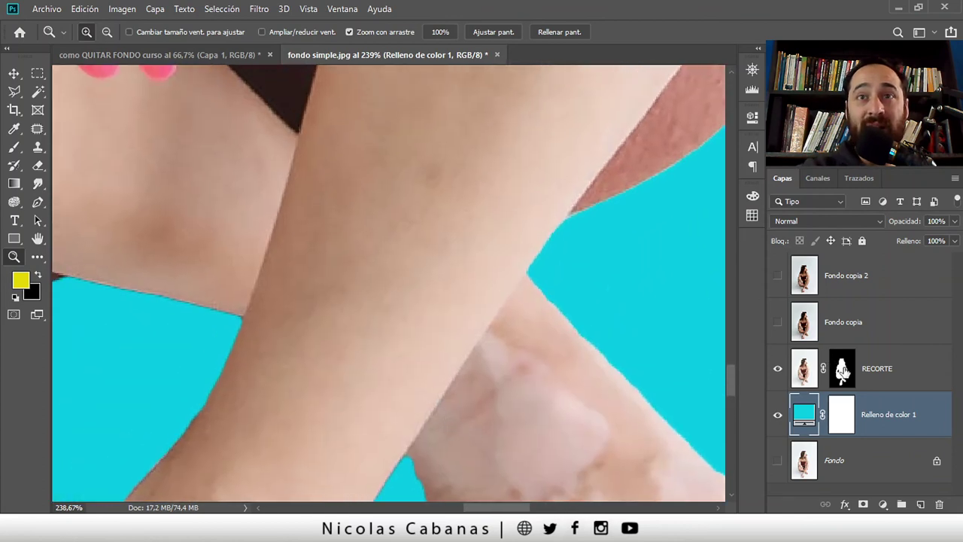
Target the RECORTE layer mask and toggle it off and on to compare the feet.
left_click(843, 369)
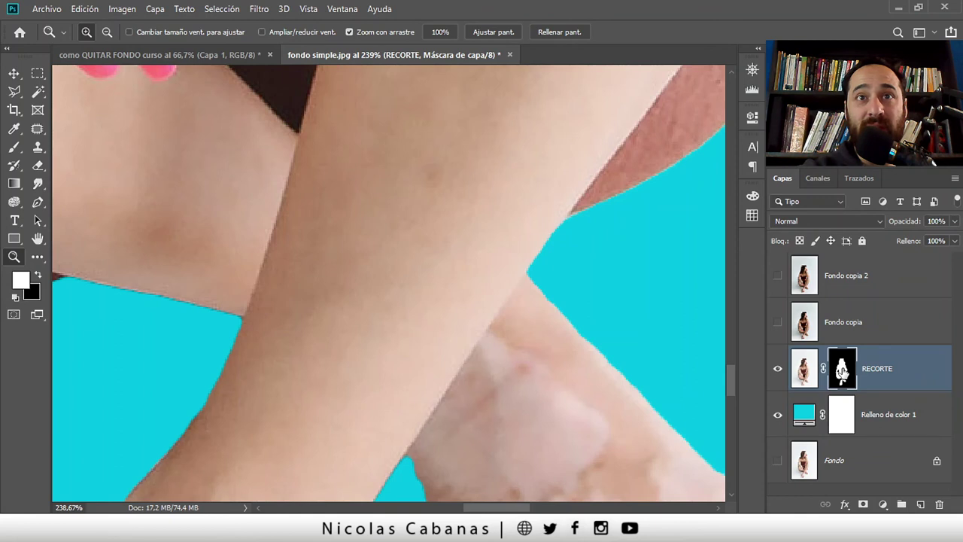
left_click(842, 369, "shift")
left_click(842, 369, "shift")
left_click_drag(582, 400, 582, 224)
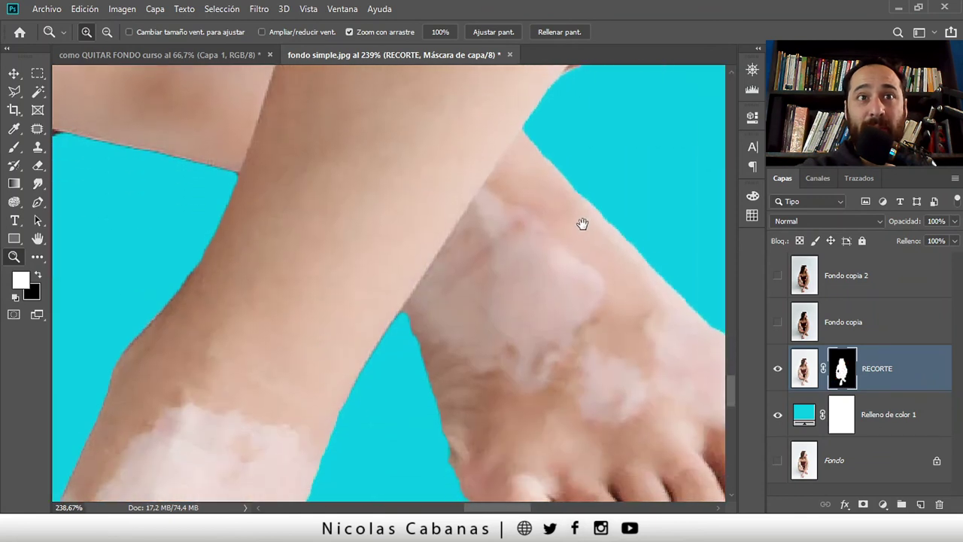
left_click(843, 369, "shift")
left_click(843, 369, "shift")
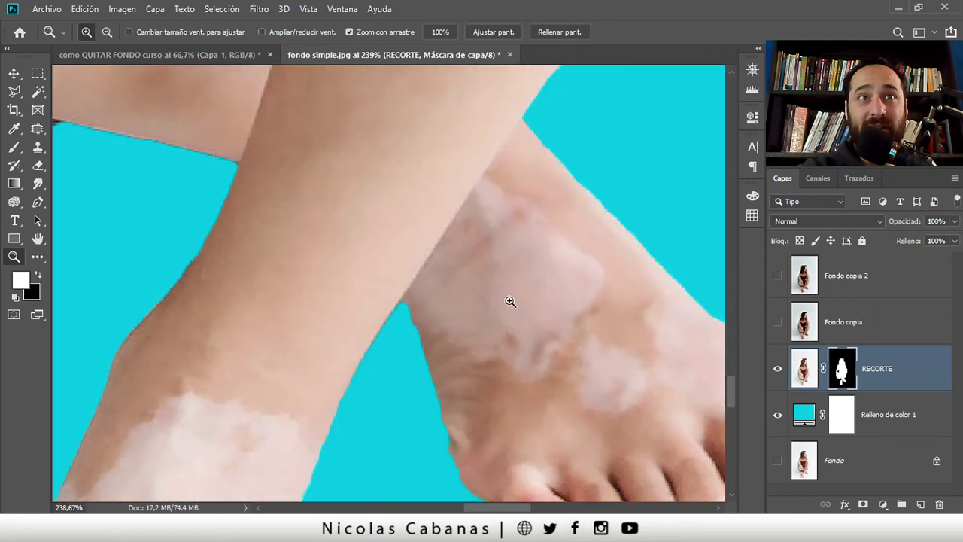
scroll(477, 201, "down", 5)
scroll(372, 404, "up", 2)
scroll(505, 169, "up", 2)
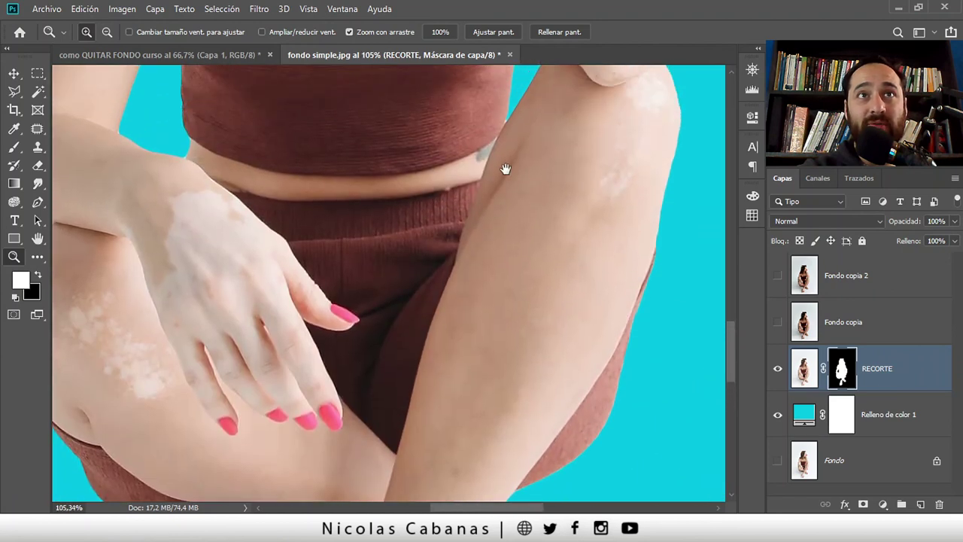
Pan over the chest, arm, chin, face and fingers to check edges against the cyan.
left_click_drag(505, 168, 468, 430)
scroll(550, 341, "up", 3)
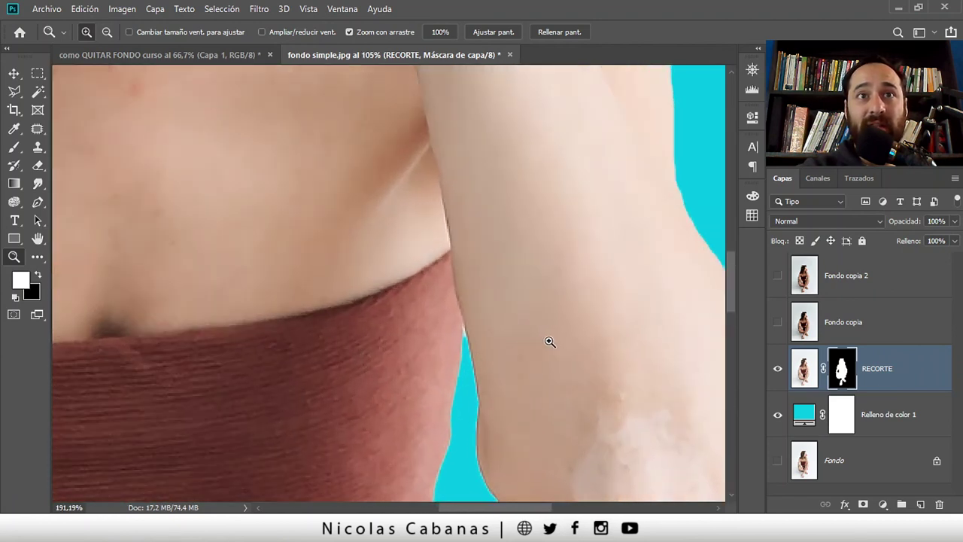
scroll(451, 320, "up", 2)
scroll(486, 392, "up", 2)
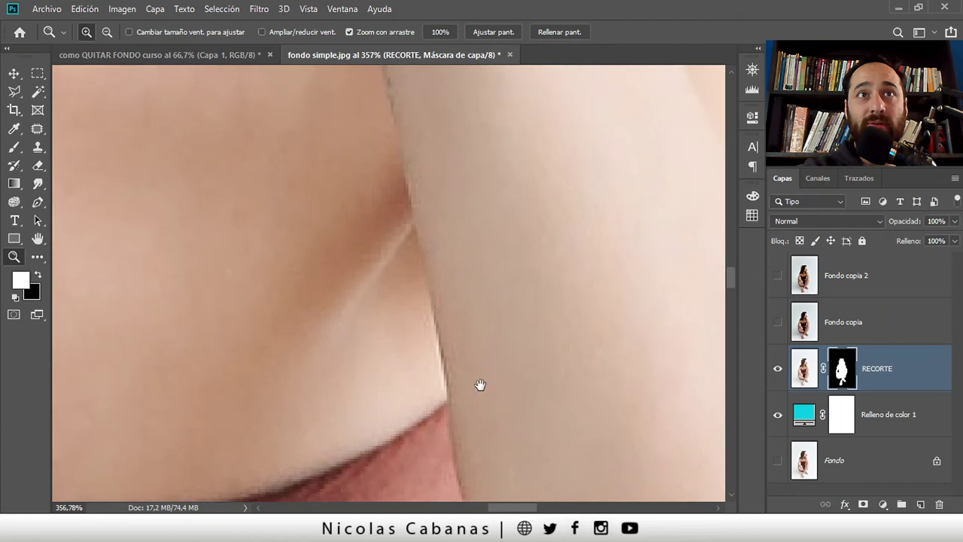
scroll(480, 386, "down", 2)
left_click_drag(451, 230, 439, 329)
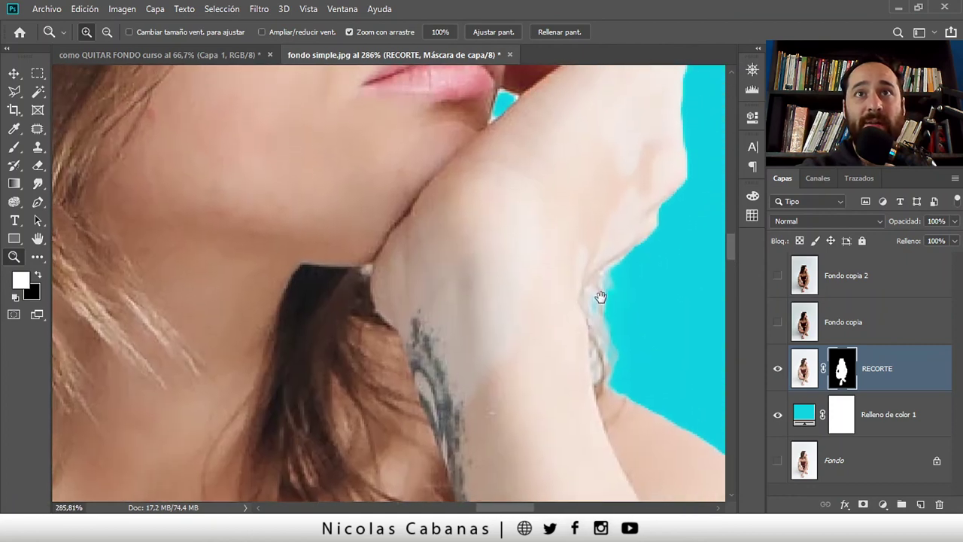
left_click_drag(441, 233, 457, 402)
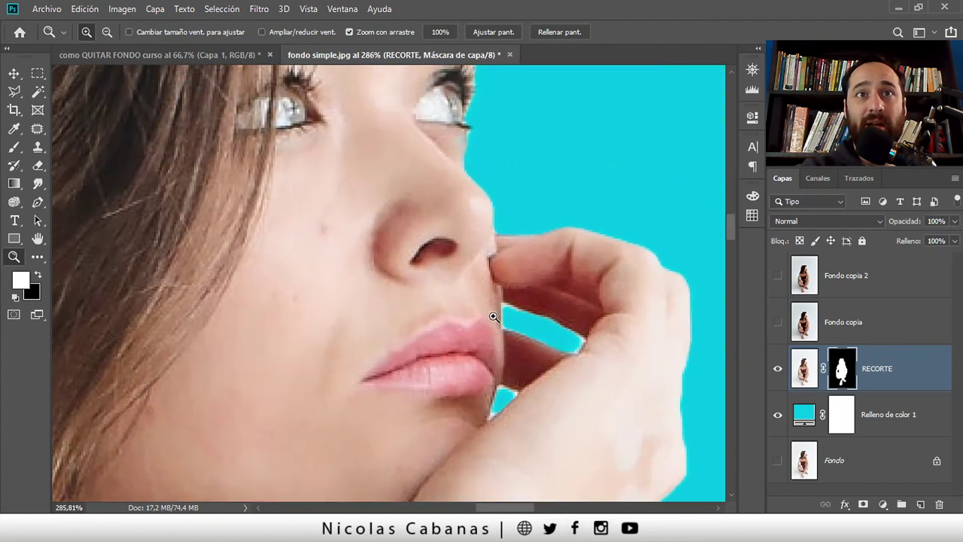
scroll(490, 266, "up", 1)
scroll(619, 415, "up", 2)
scroll(536, 302, "up", 2)
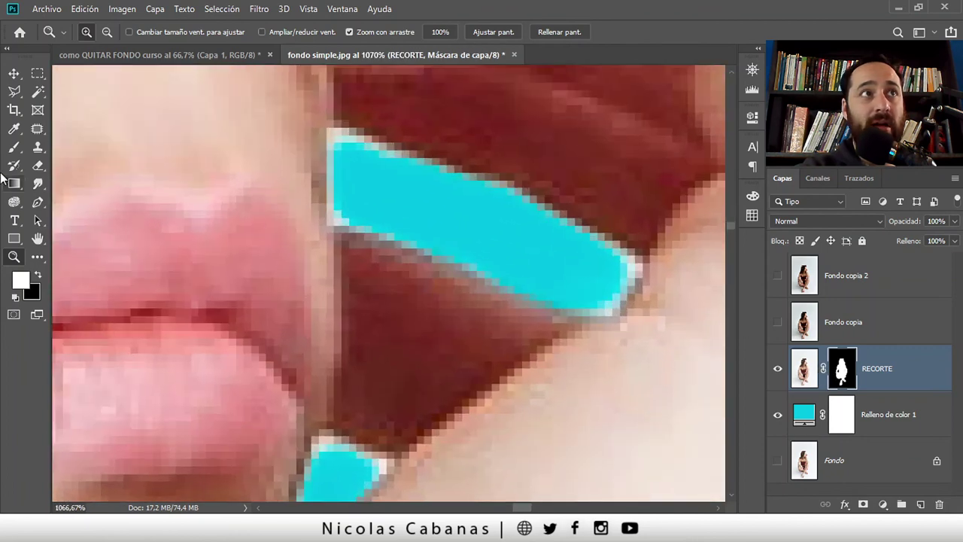
Paint black on the RECORTE mask to remove the pale fringe around the cyan gaps.
left_click(13, 148)
left_click(376, 172)
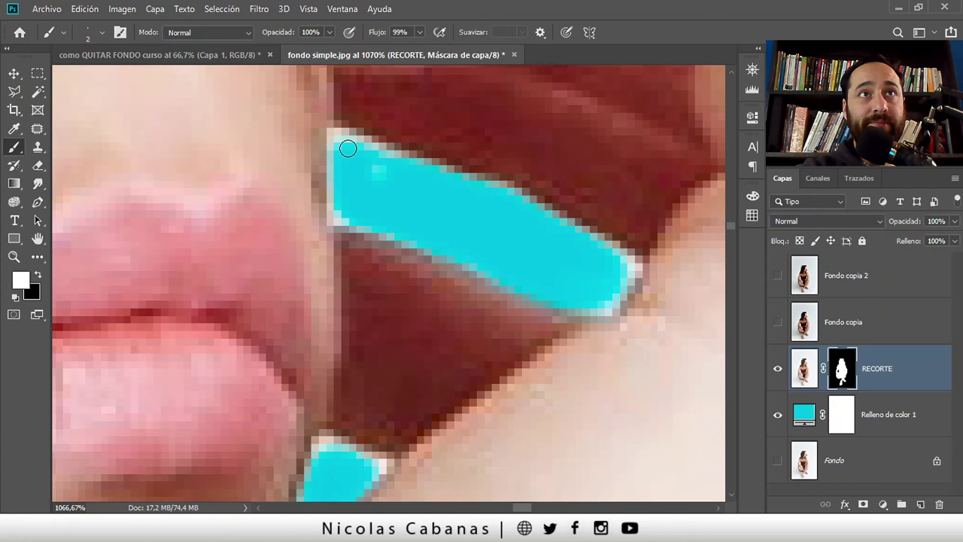
key("x")
left_click_drag(345, 143, 339, 139)
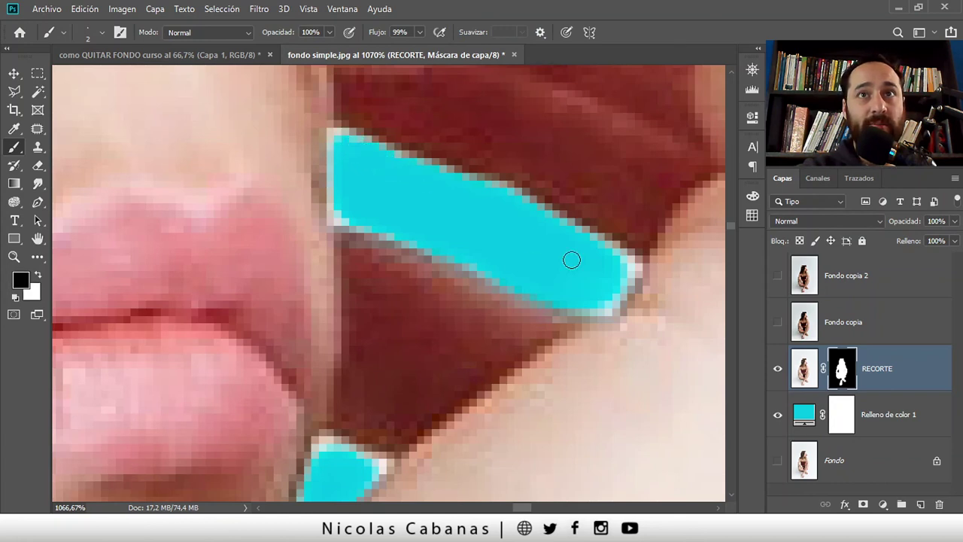
scroll(572, 283, "down", 2)
scroll(572, 282, "left", 2)
scroll(525, 276, "down", 4)
scroll(525, 275, "left", 3)
mouse_move(520, 269)
left_mouse_down()
mouse_move(462, 280)
mouse_move(425, 384)
left_mouse_up()
Pan and zoom along the hair over the shoulder to check for a white halo.
scroll(436, 354, "down", 3)
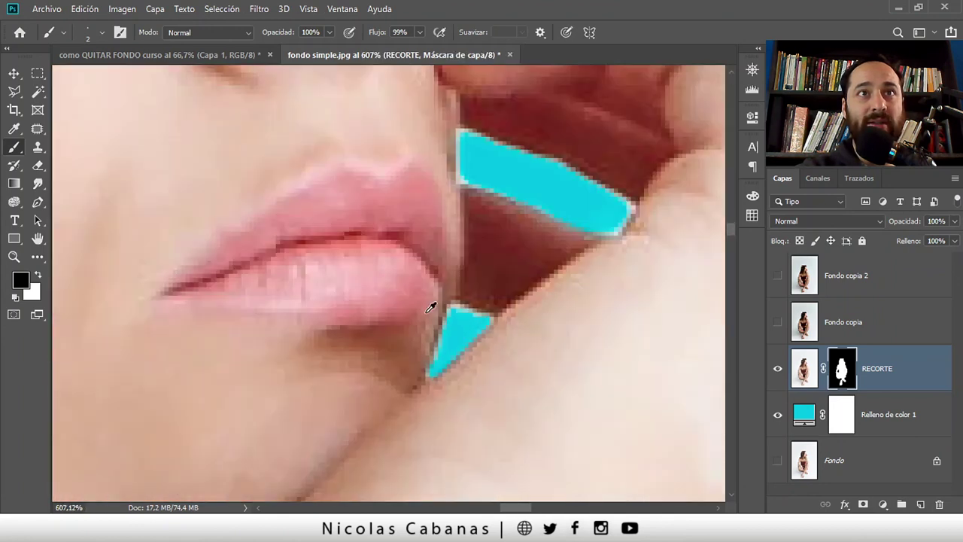
scroll(427, 241, "down", 3)
scroll(433, 173, "down", 1)
scroll(557, 441, "up", 2)
scroll(550, 354, "up", 1)
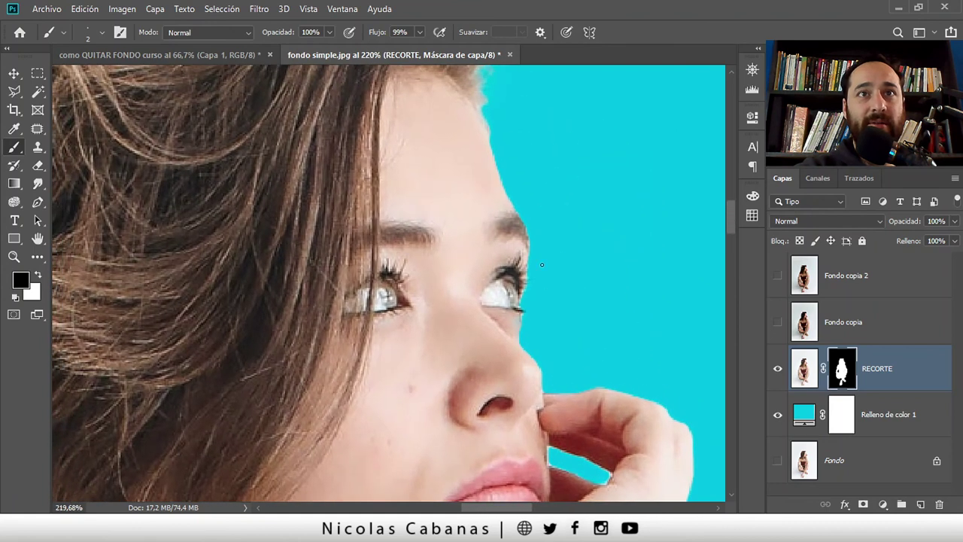
scroll(519, 226, "down", 3)
scroll(533, 338, "up", 1)
scroll(497, 225, "up", 1)
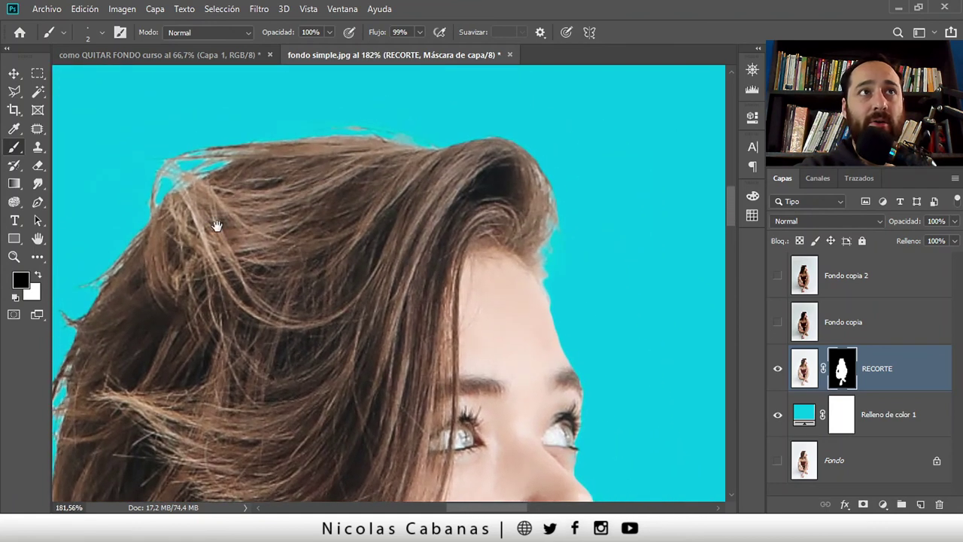
left_click_drag(216, 225, 538, 188)
left_click_drag(492, 344, 474, 219)
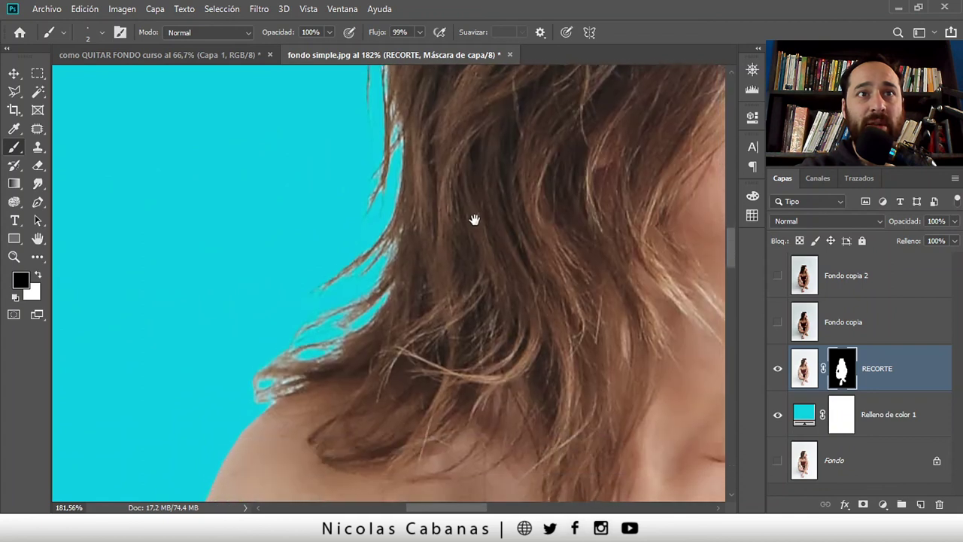
scroll(474, 219, "down", 1)
scroll(480, 256, "down", 1)
scroll(467, 271, "down", 2)
scroll(449, 281, "up", 1)
scroll(451, 248, "up", 1)
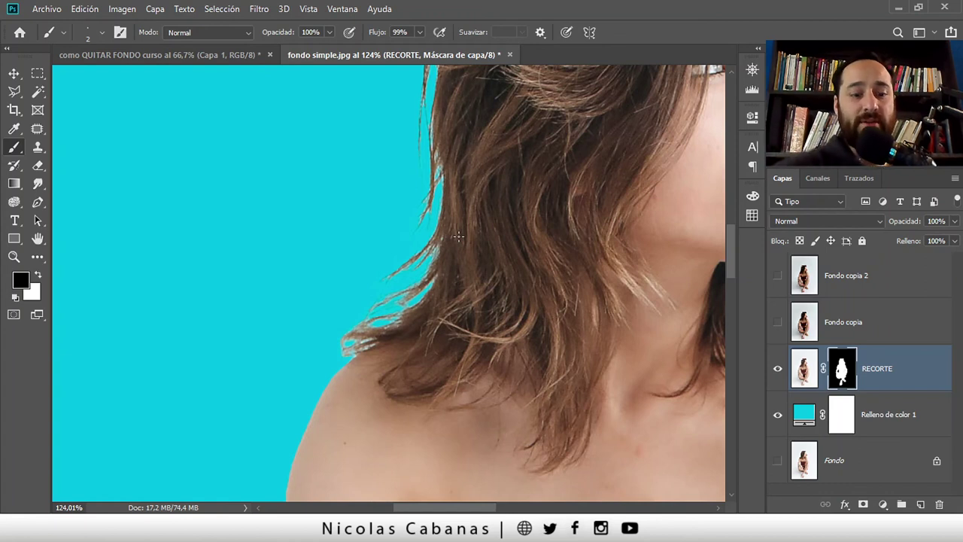
key("z")
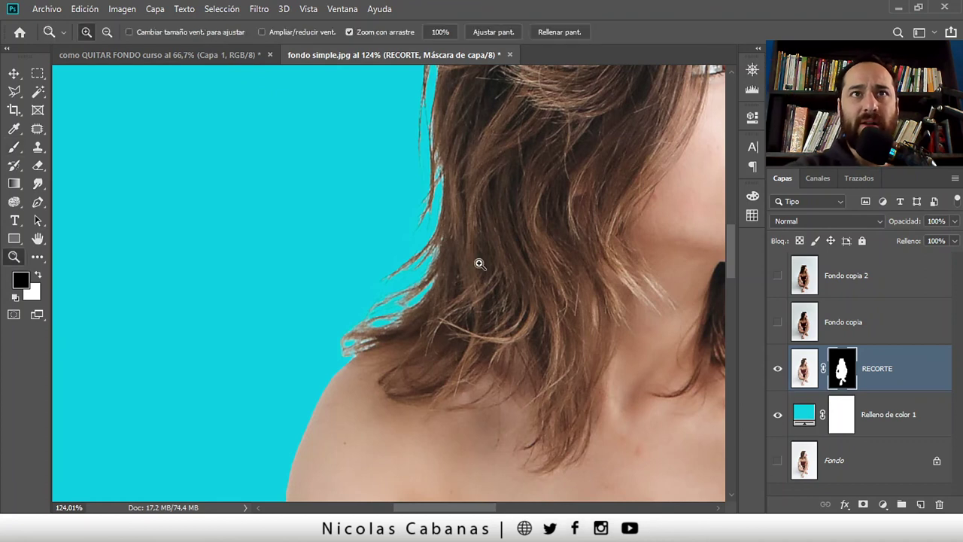
left_click_drag(477, 264, 407, 284)
mouse_move(475, 334)
left_mouse_down()
mouse_move(400, 239)
mouse_move(409, 254)
left_mouse_up()
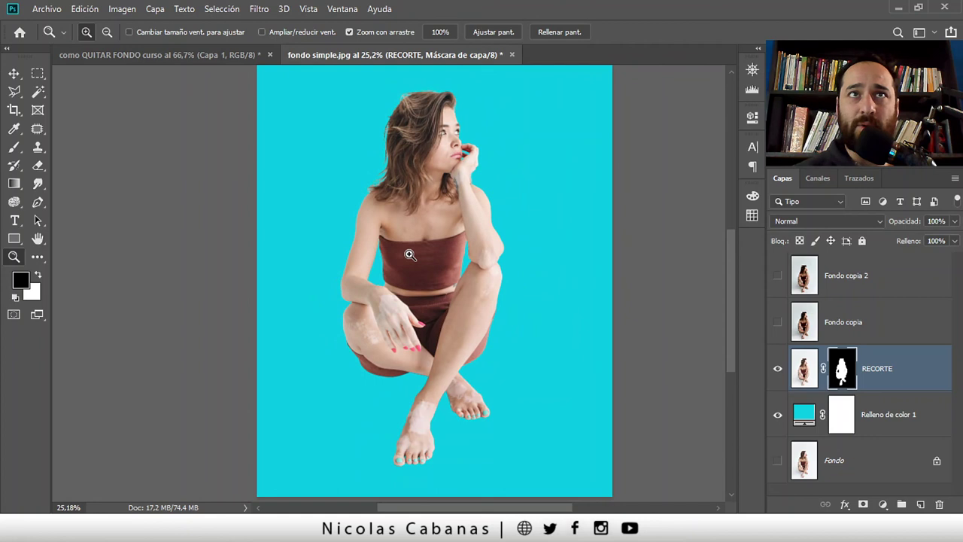